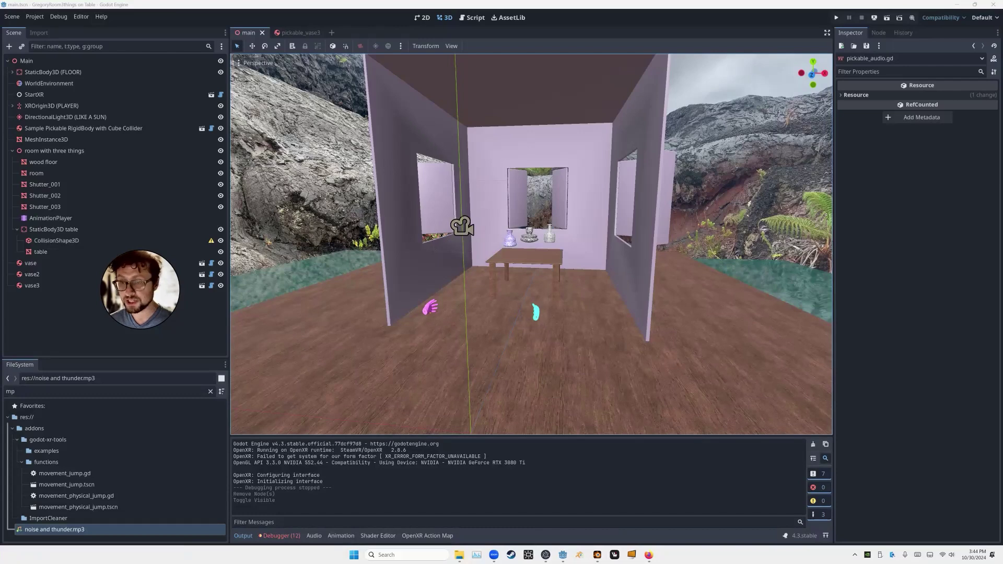
# - Examine the room with the table and vases and the pickable ball from several angles and distances
pyautogui.moveTo(531, 244); pyautogui.dragTo(475, 214, button='middle')
pyautogui.scroll(-8, 531, 244)
pyautogui.scroll(10, 531, 244)
pyautogui.scroll(-6, 531, 243)
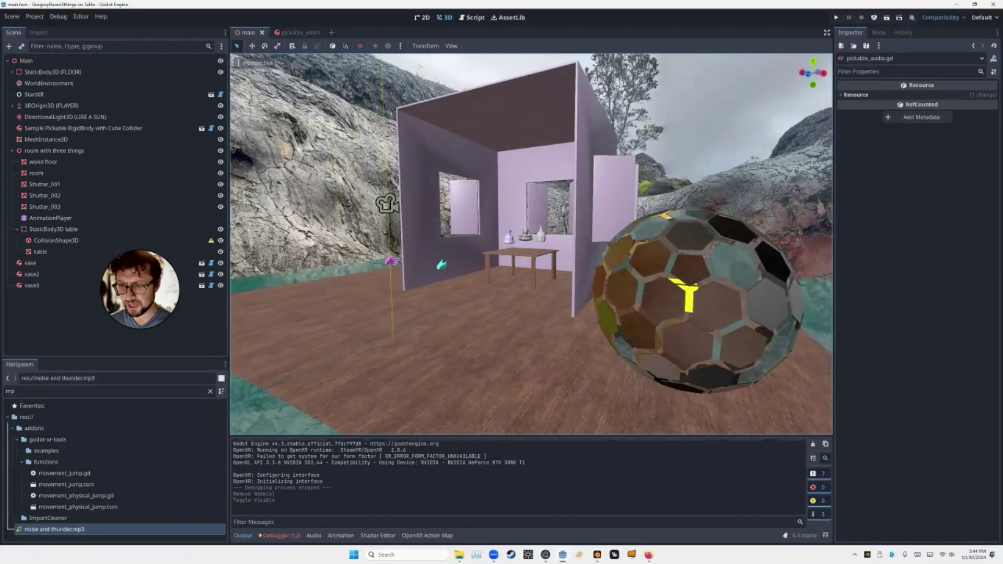
pyautogui.scroll(-6, 531, 244)
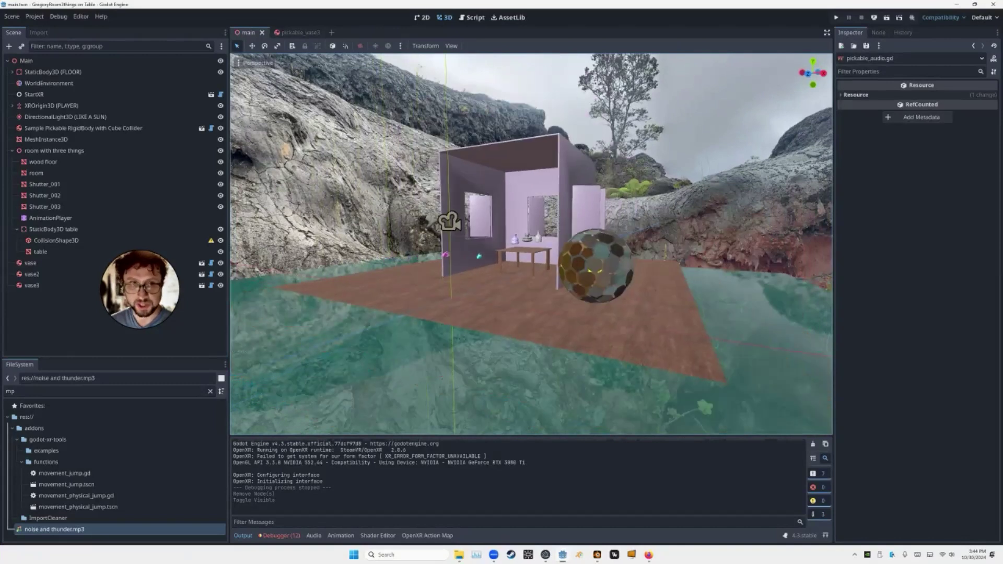
pyautogui.moveTo(531, 243); pyautogui.dragTo(606, 244, button='middle')
pyautogui.scroll(8, 532, 244)
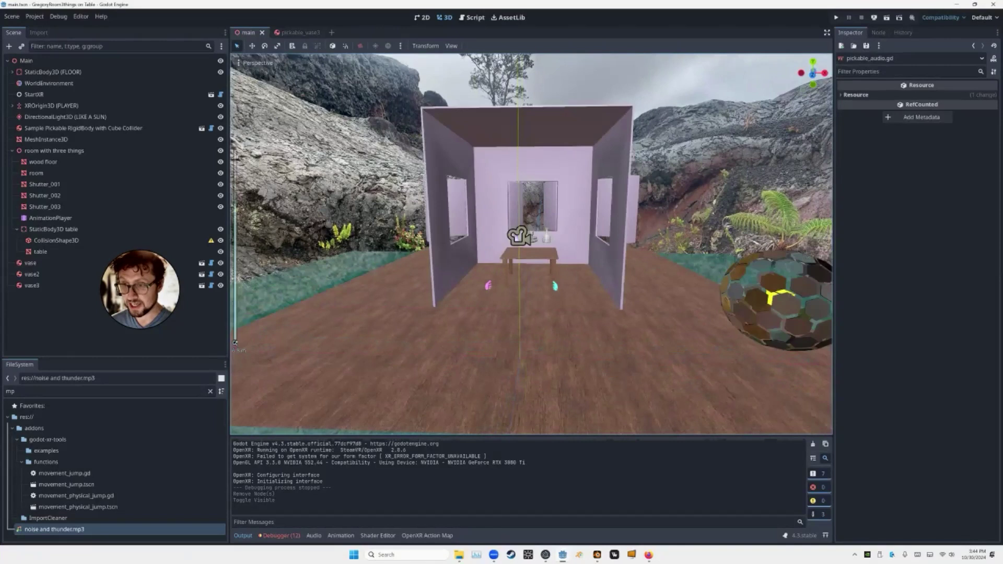
pyautogui.scroll(-8, 531, 244)
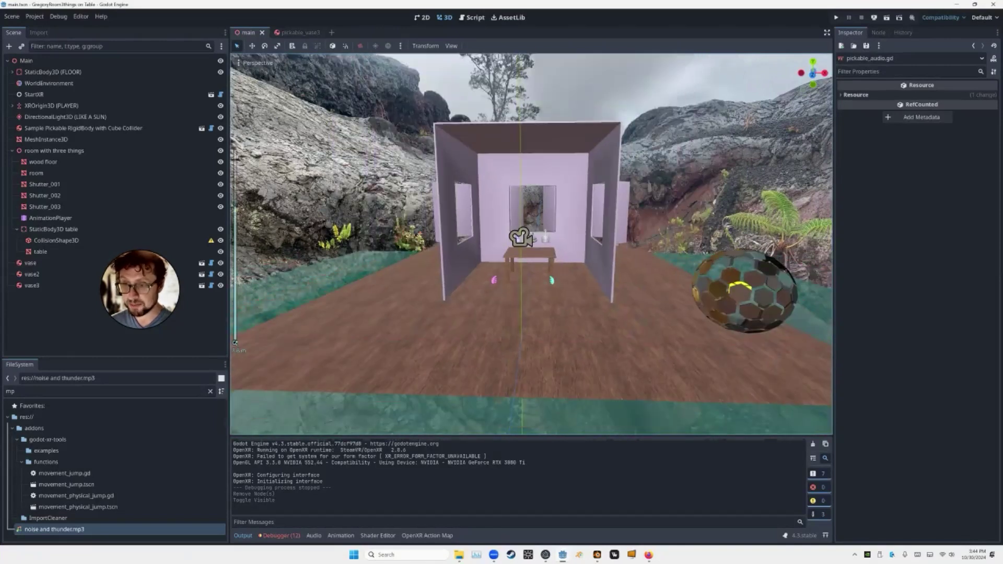
pyautogui.moveTo(532, 244); pyautogui.dragTo(428, 225, button='middle')
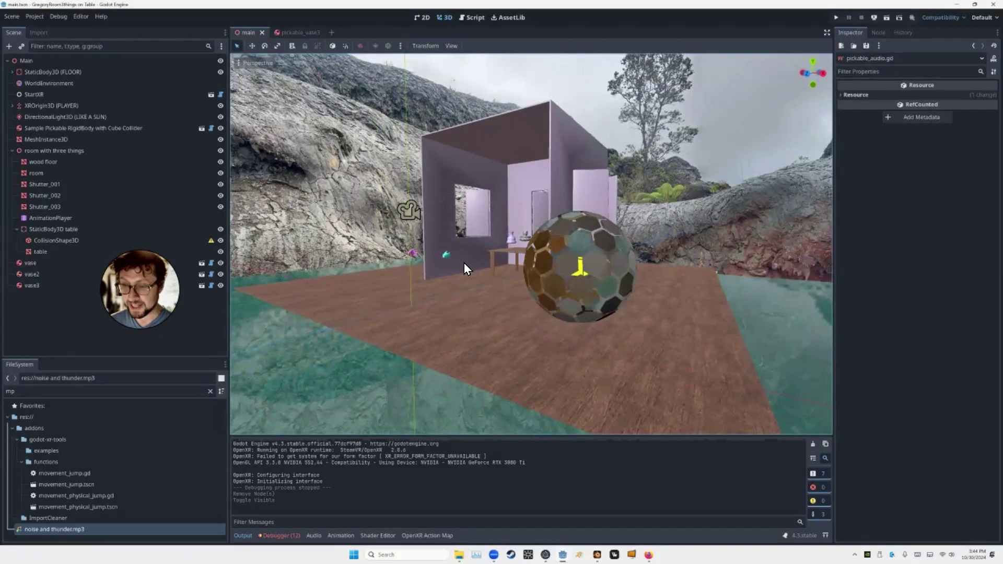
pyautogui.moveTo(464, 263); pyautogui.dragTo(493, 269, button='middle')
pyautogui.scroll(4, 486, 268)
pyautogui.scroll(-4, 487, 268)
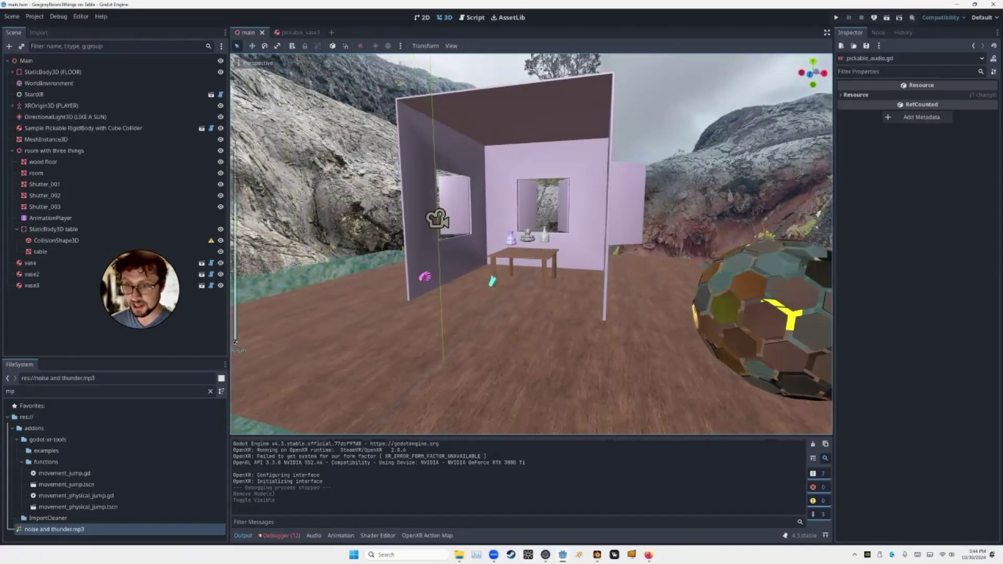
pyautogui.scroll(2, 487, 267)
pyautogui.scroll(-8, 532, 243)
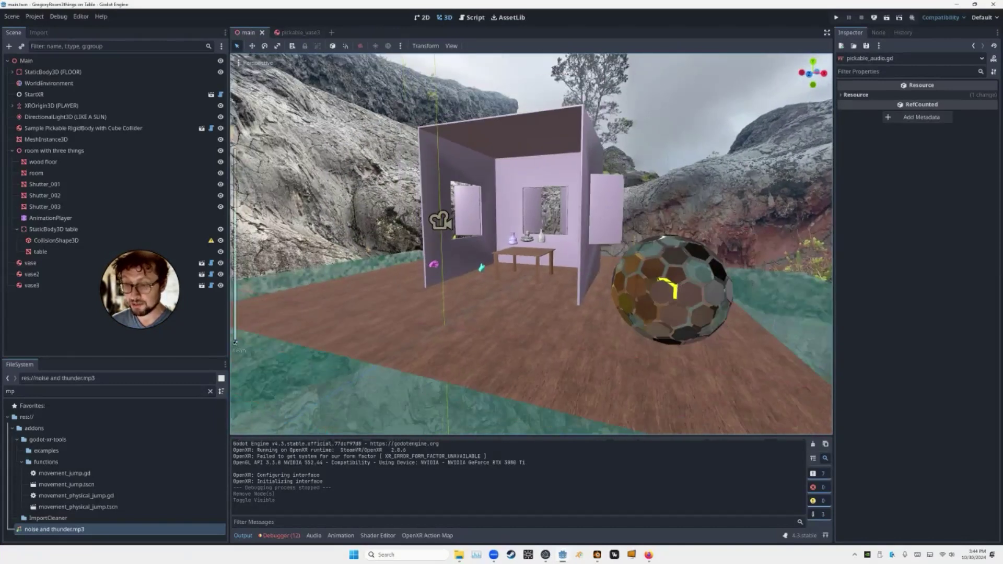
pyautogui.scroll(4, 531, 244)
pyautogui.scroll(-2, 531, 244)
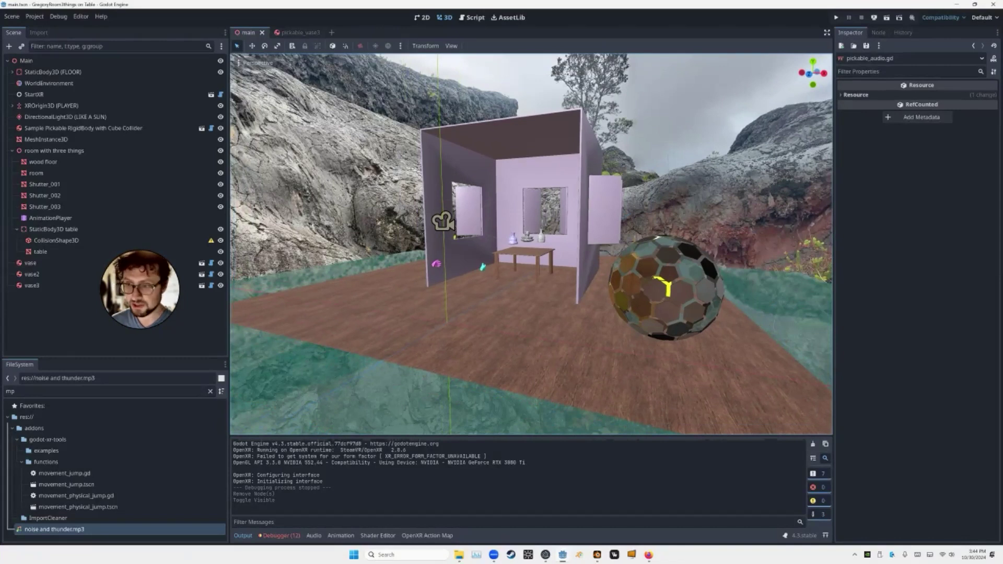
pyautogui.click(664, 288)
pyautogui.moveTo(664, 288); pyautogui.dragTo(633, 288, button='middle')
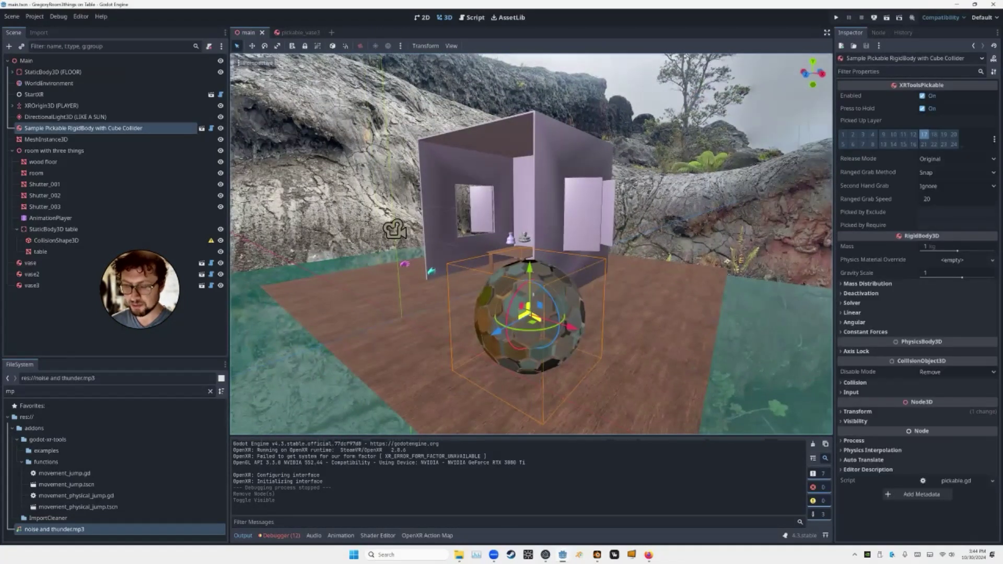
pyautogui.scroll(-9, 531, 243)
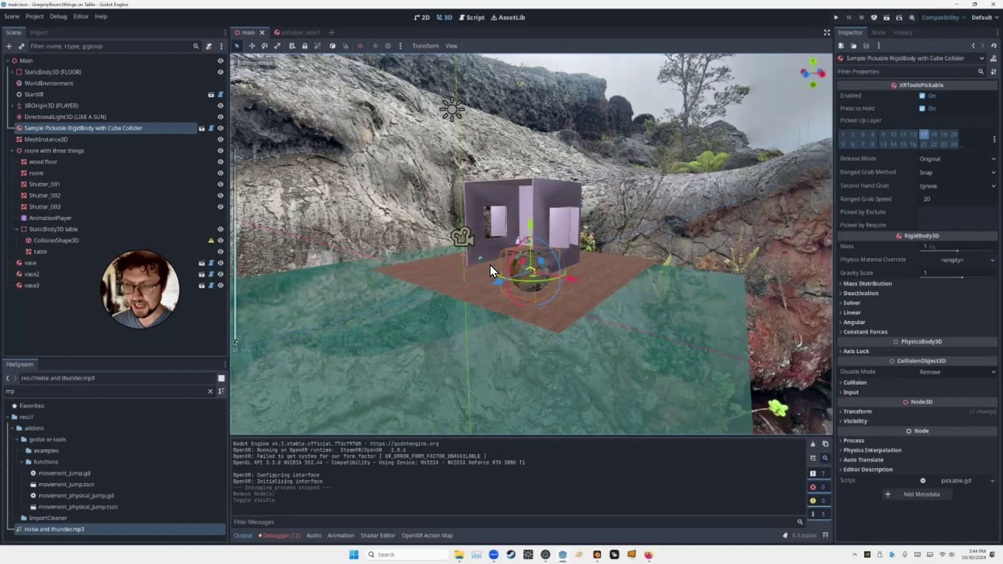
pyautogui.moveTo(490, 265); pyautogui.dragTo(514, 269, button='middle')
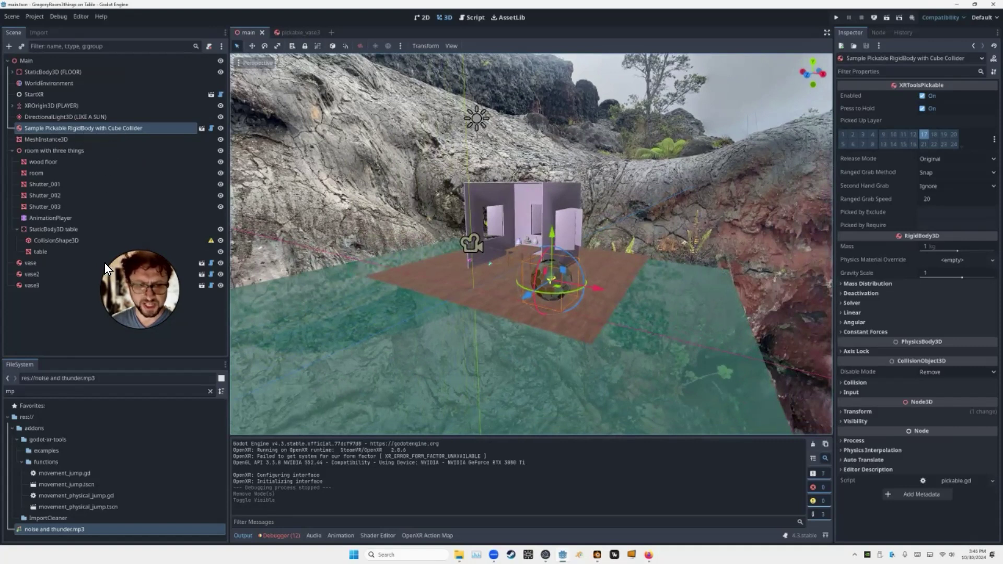
# - Clear the project file filter and browse the full file list to the noise MP3 files
pyautogui.click(104, 391)
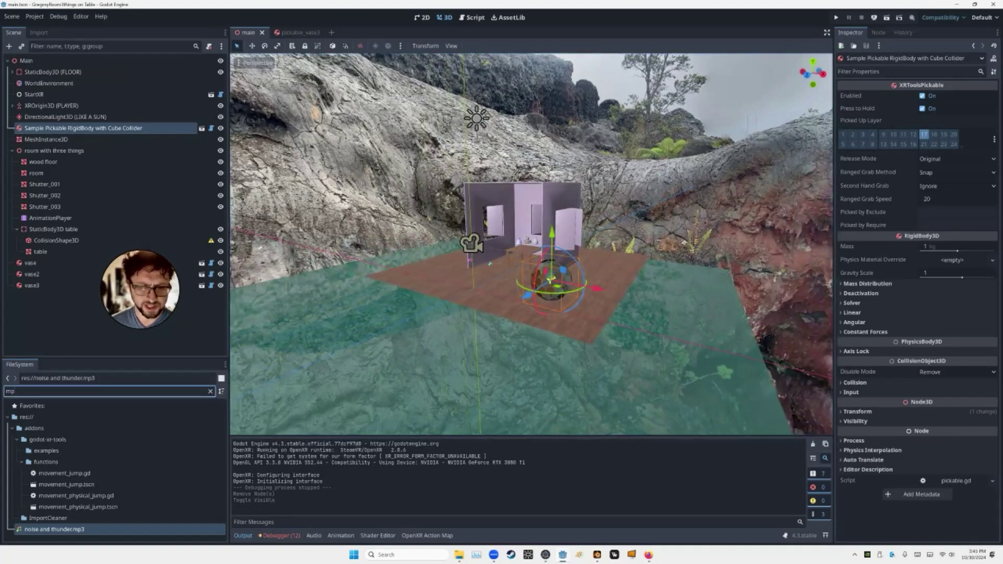
pyautogui.press('BackSpace')
pyautogui.press('BackSpace')
pyautogui.scroll(-3, 115, 470)
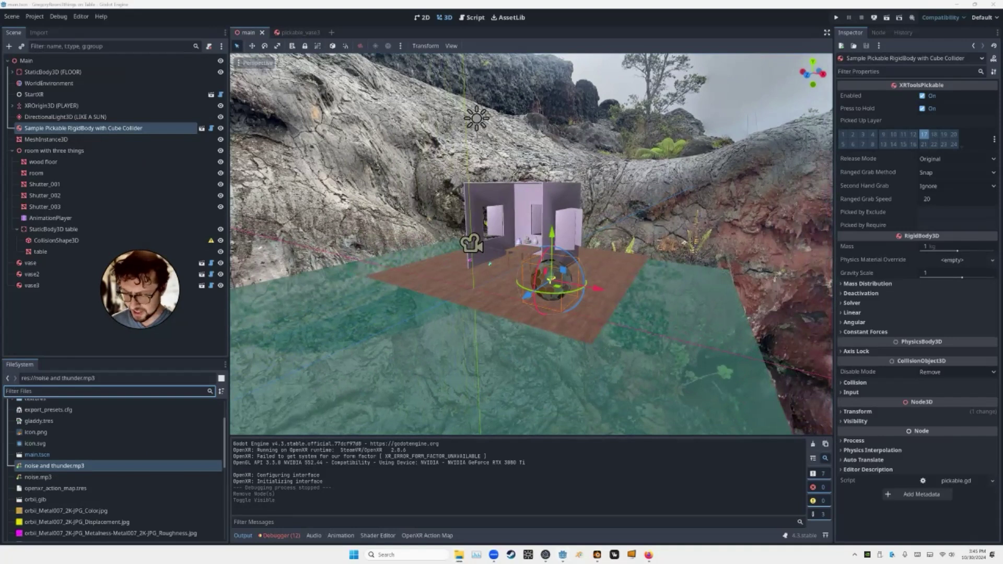
# - Bring up the tones folder in File Explorer and preview tone1.mp3, tone2.mp3 and tone3.mp3
pyautogui.moveTo(334, 563); pyautogui.dragTo(298, 240)
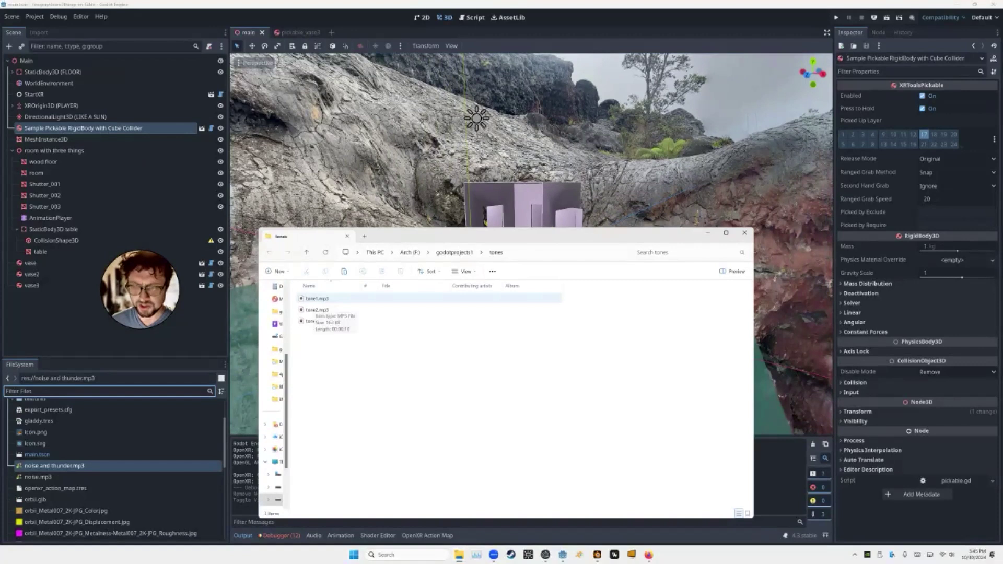
pyautogui.click(317, 298)
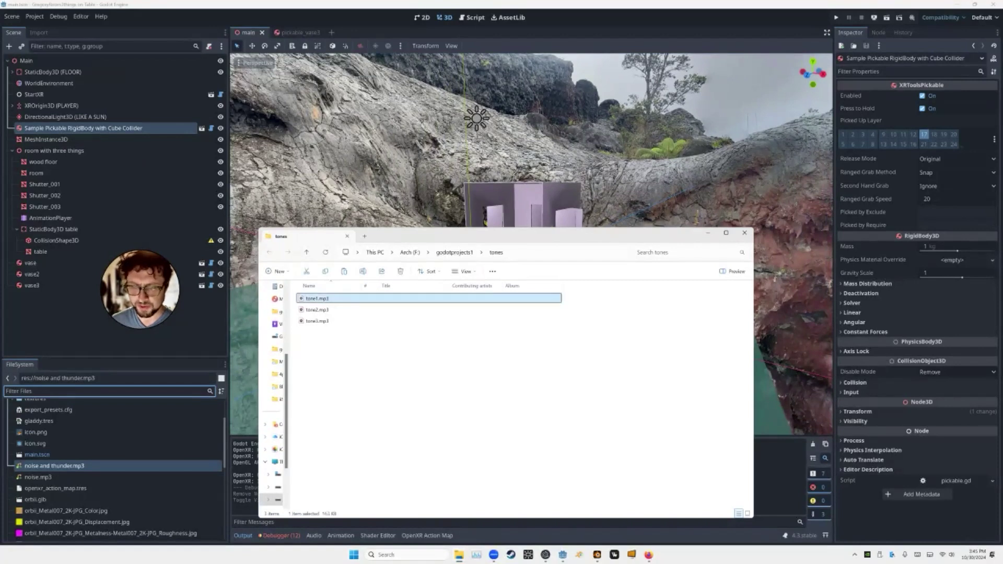
pyautogui.press('space')
pyautogui.click(317, 309)
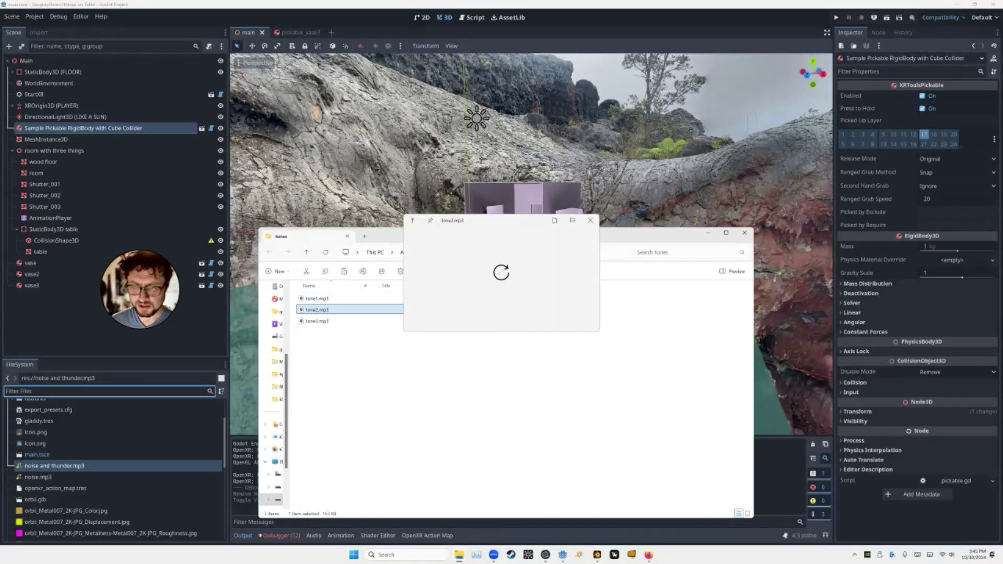
pyautogui.click(317, 321)
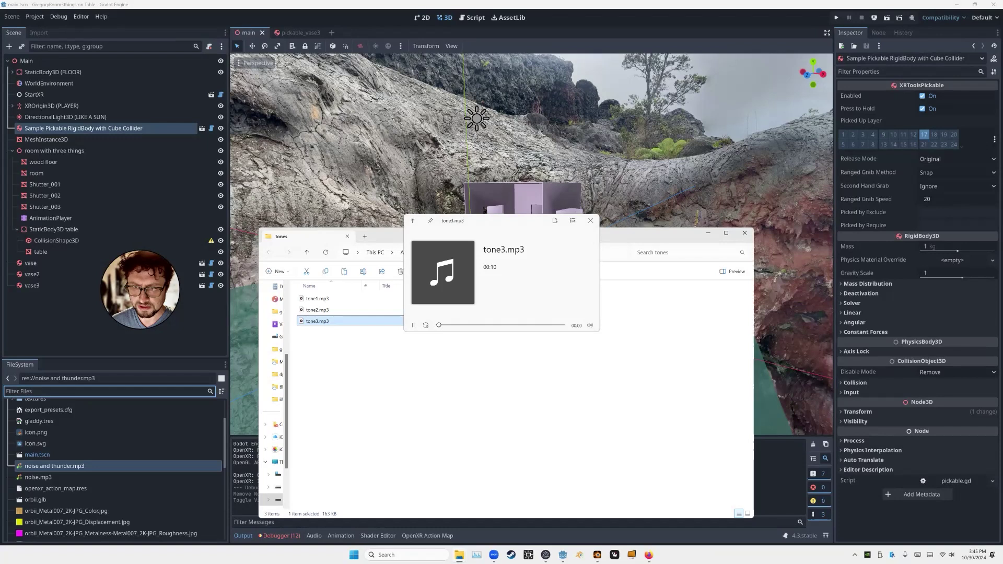
pyautogui.press('space')
pyautogui.moveTo(432, 237); pyautogui.dragTo(481, 555)
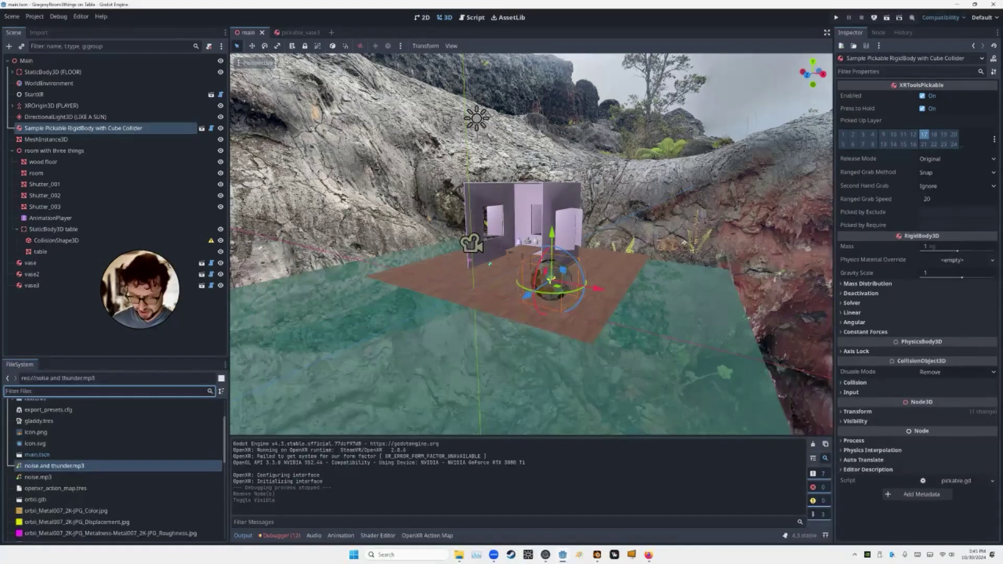
# - Filter the project files by mp3, enable Loop for all five audio files together and reimport them
pyautogui.write('mp3')
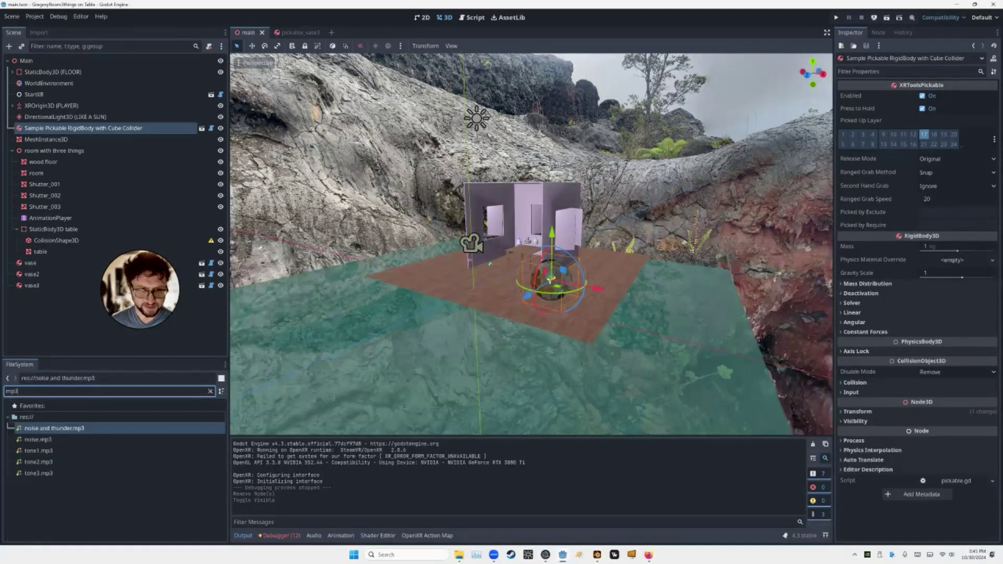
pyautogui.keyDown('shift'); pyautogui.click(38, 472); pyautogui.keyUp('shift')
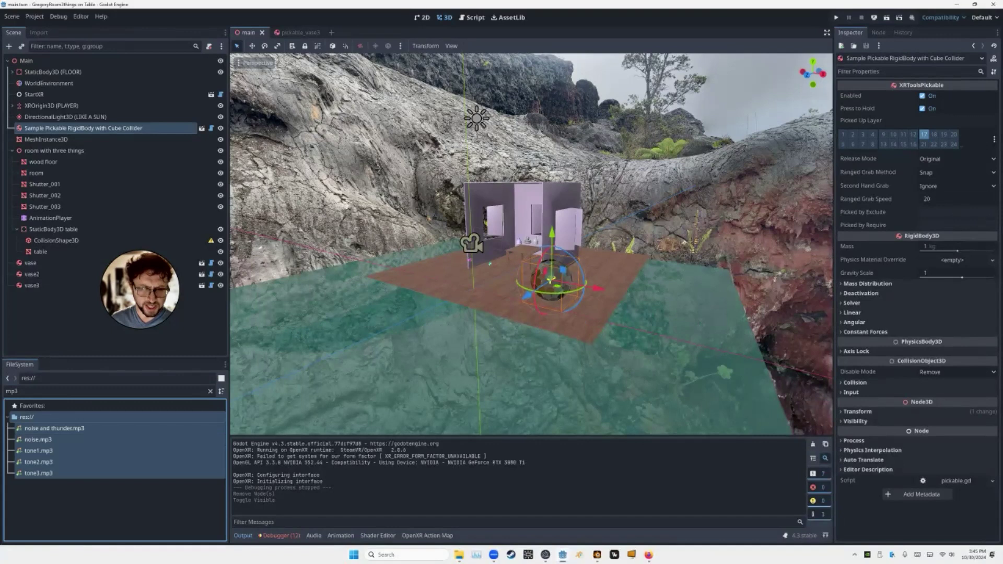
pyautogui.click(38, 461)
pyautogui.click(38, 472)
pyautogui.keyDown('ctrl'); pyautogui.click(54, 428); pyautogui.keyUp('ctrl')
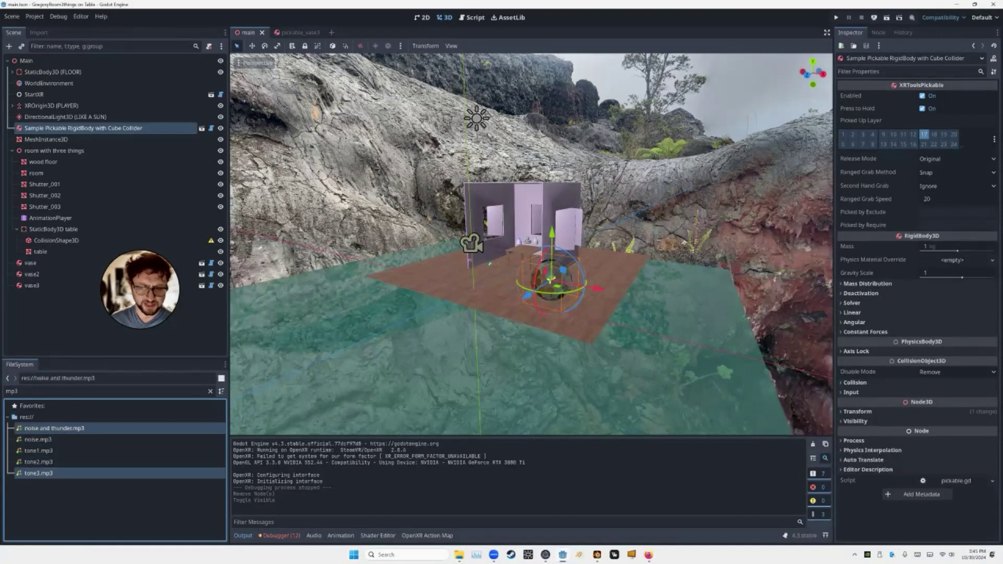
pyautogui.keyDown('ctrl'); pyautogui.click(38, 439); pyautogui.keyUp('ctrl')
pyautogui.keyDown('ctrl'); pyautogui.click(39, 450); pyautogui.keyUp('ctrl')
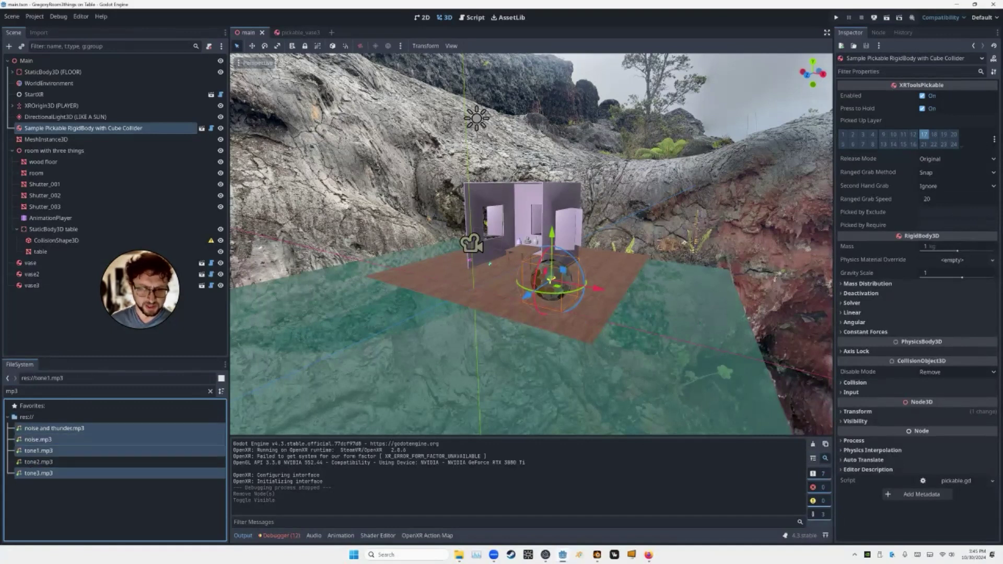
pyautogui.keyDown('ctrl'); pyautogui.click(39, 462); pyautogui.keyUp('ctrl')
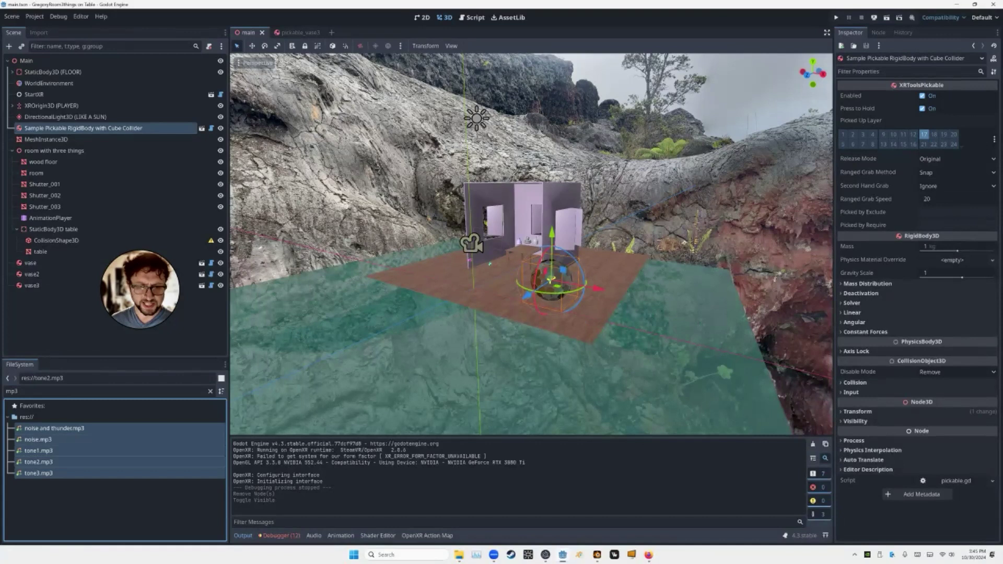
pyautogui.click(39, 38)
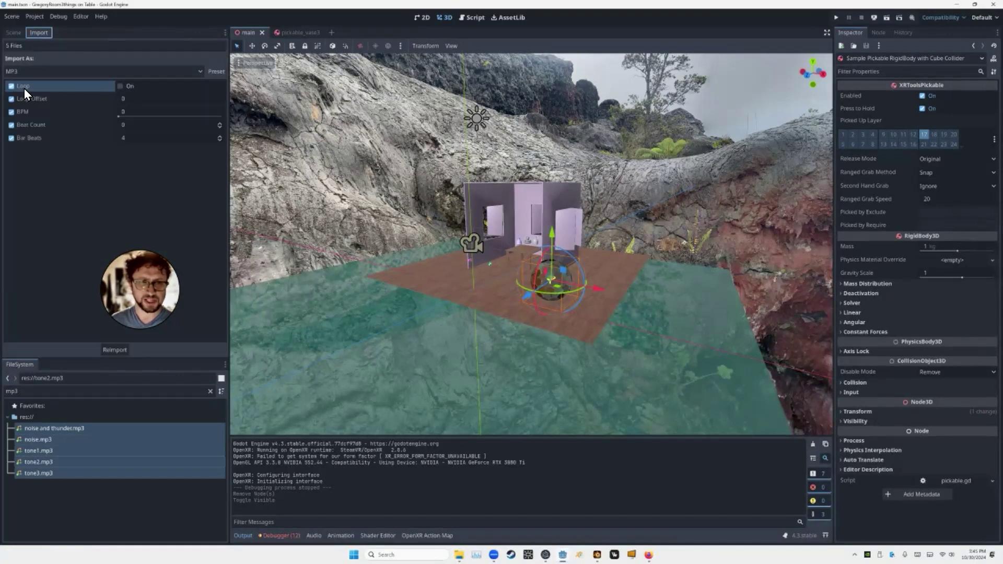
pyautogui.click(119, 87)
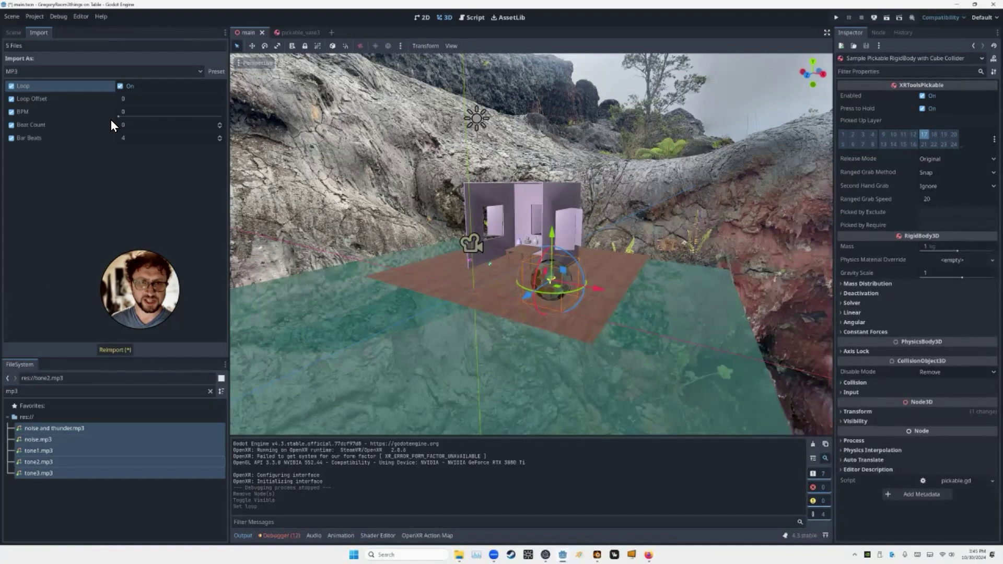
pyautogui.click(115, 350)
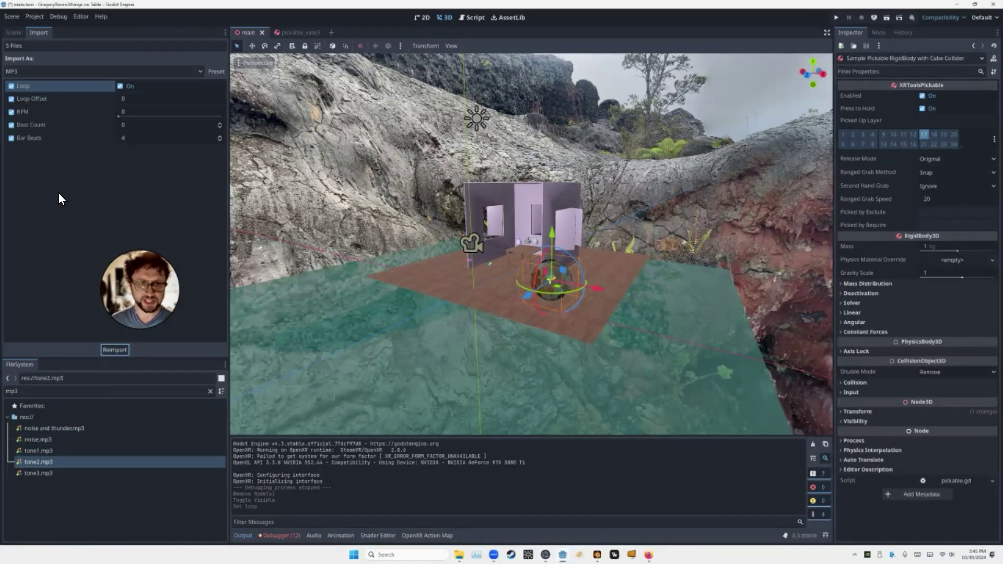
# - Return to the scene tree and open the Sample Pickable RigidBody with Cube Collider's own scene for editing
pyautogui.click(12, 34)
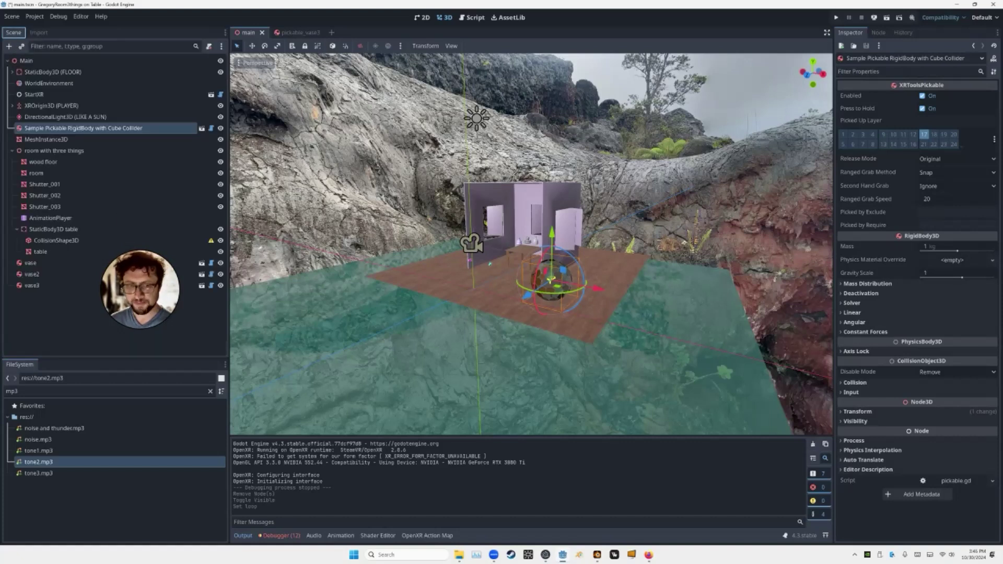
pyautogui.moveTo(531, 244)
pyautogui.mouseDown(button='middle')
pyautogui.moveTo(548, 251)
pyautogui.moveTo(539, 250)
pyautogui.mouseUp(button='middle')
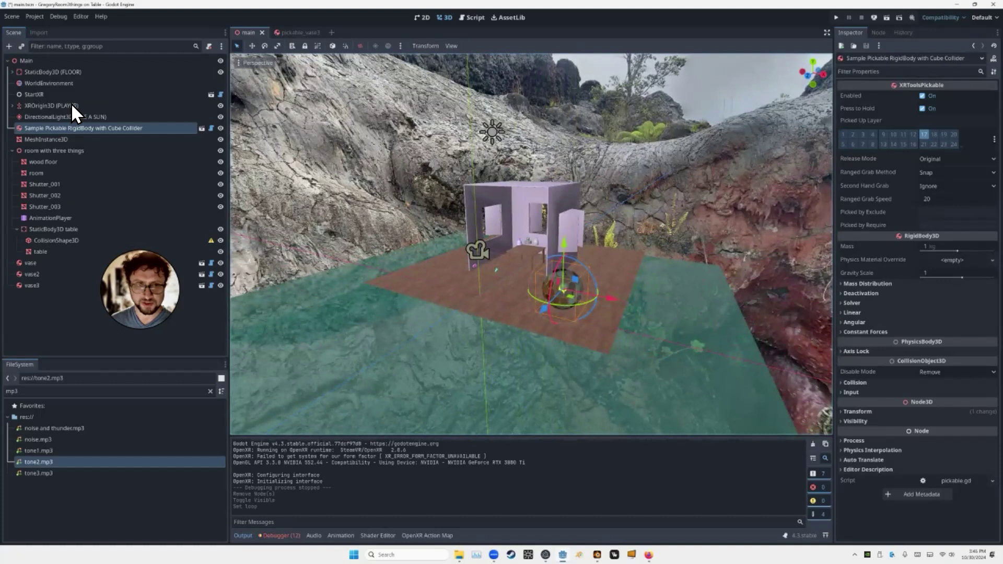
pyautogui.click(114, 130)
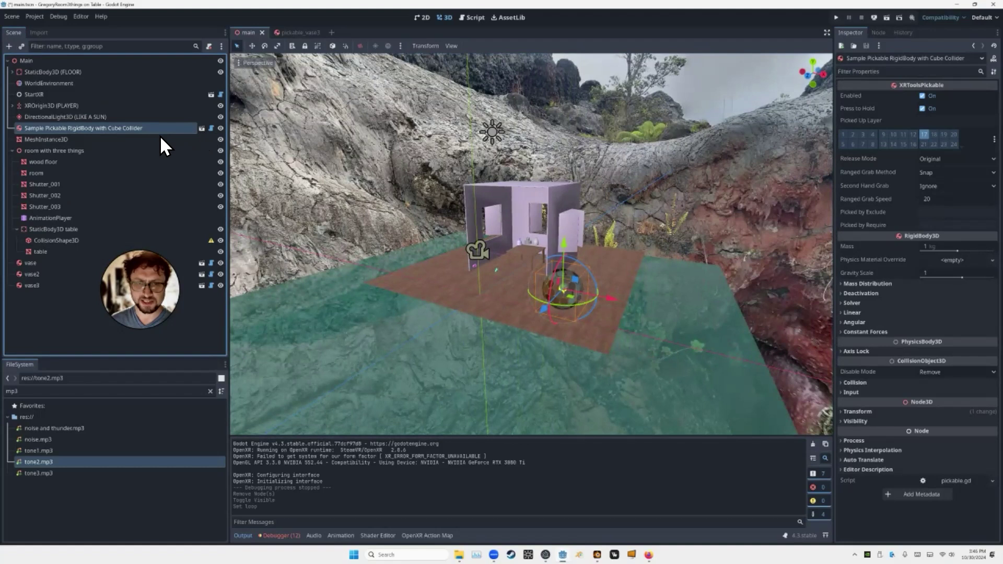
pyautogui.click(205, 134)
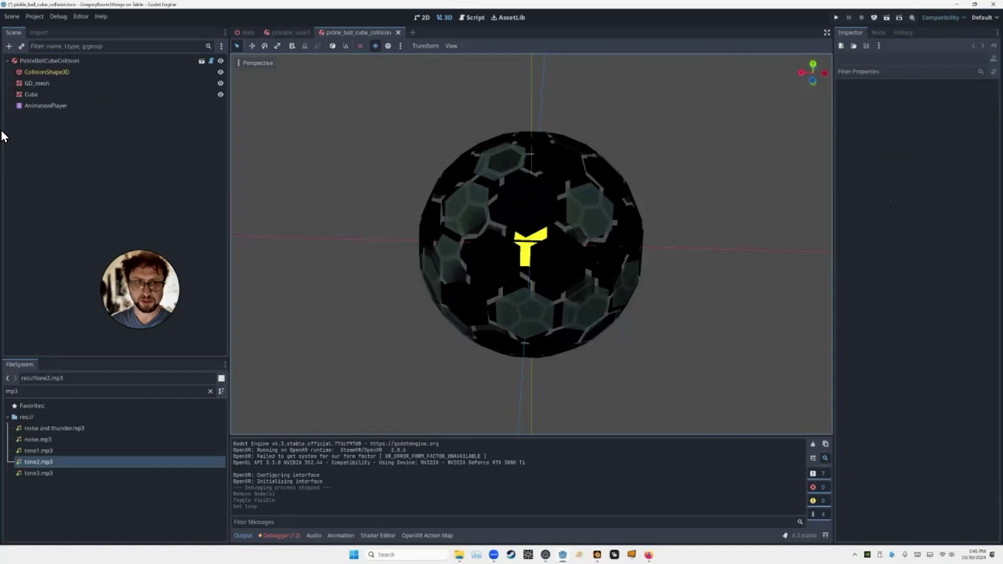
# - Preview the ball's CubeAction-loop animation from another angle, then stop playback
pyautogui.click(43, 106)
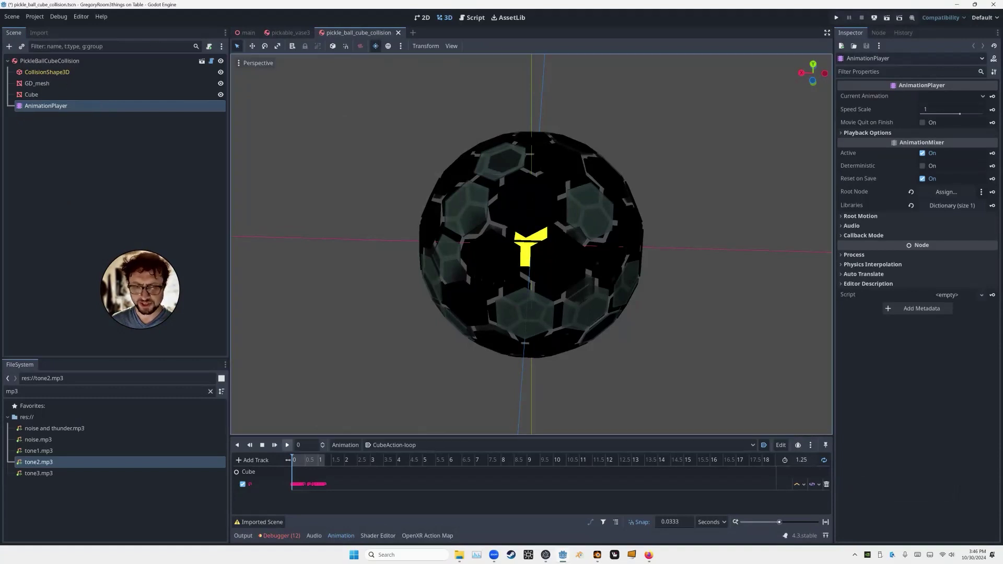
pyautogui.click(286, 444)
pyautogui.moveTo(531, 244); pyautogui.dragTo(585, 229, button='middle')
pyautogui.click(262, 444)
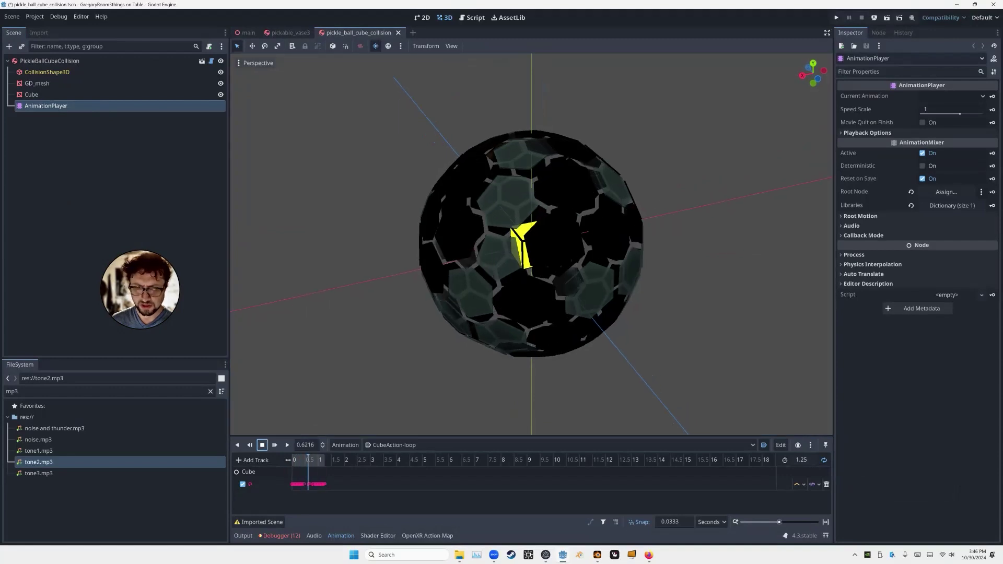
# - Delete the AnimationPlayer node from the PickleBallCubeCollision scene
pyautogui.click(44, 107)
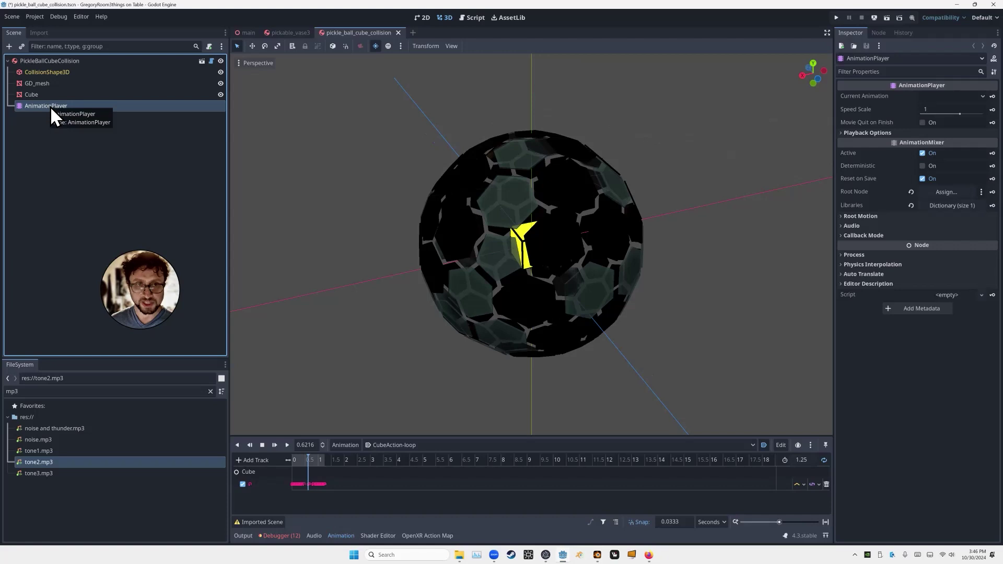
pyautogui.press('Delete')
pyautogui.press('Return')
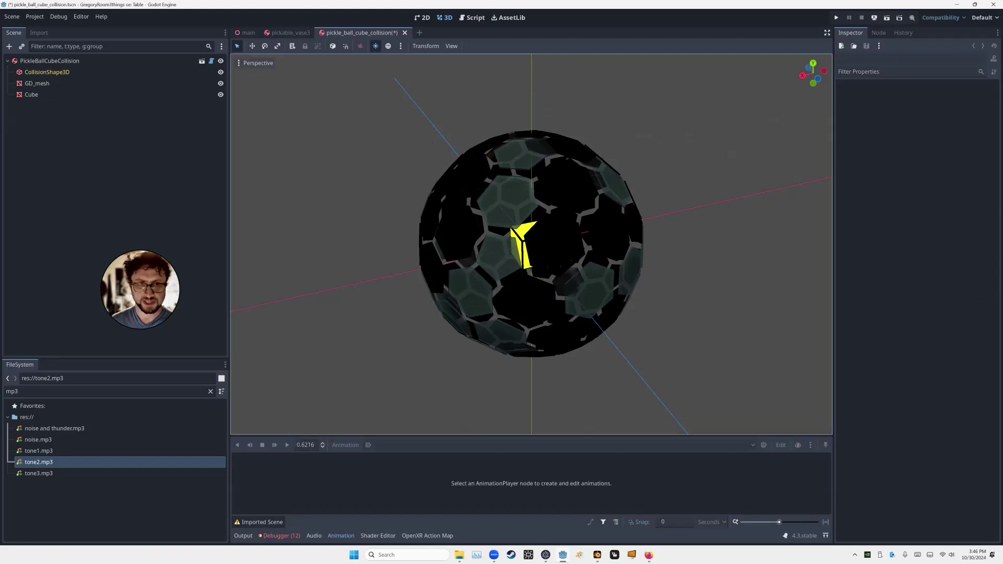
# - Examine the ball's CollisionShape3D, Cube and GD_mesh nodes, toggling the visibility of the two meshes off and back on
pyautogui.click(57, 75)
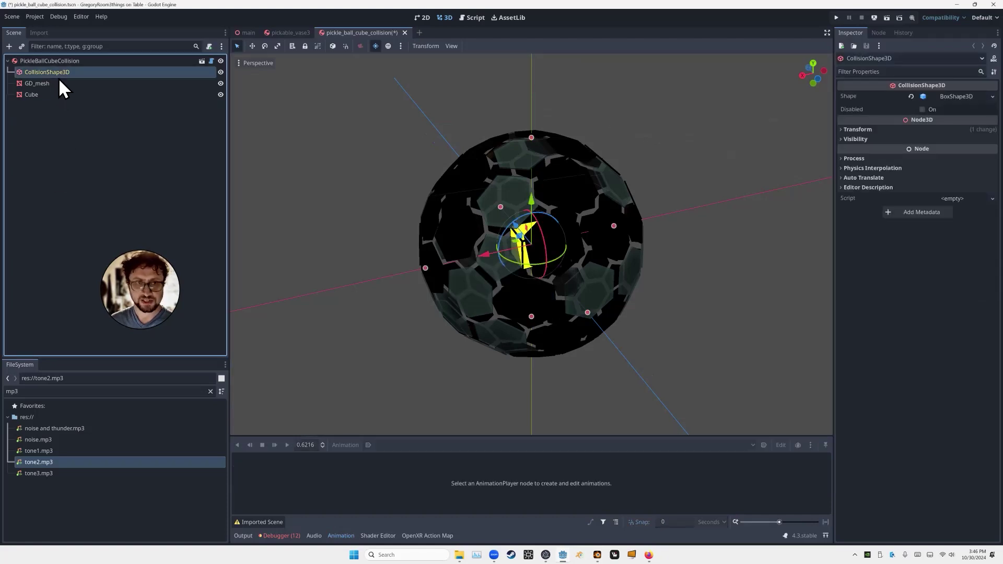
pyautogui.moveTo(298, 195); pyautogui.dragTo(296, 187, button='middle')
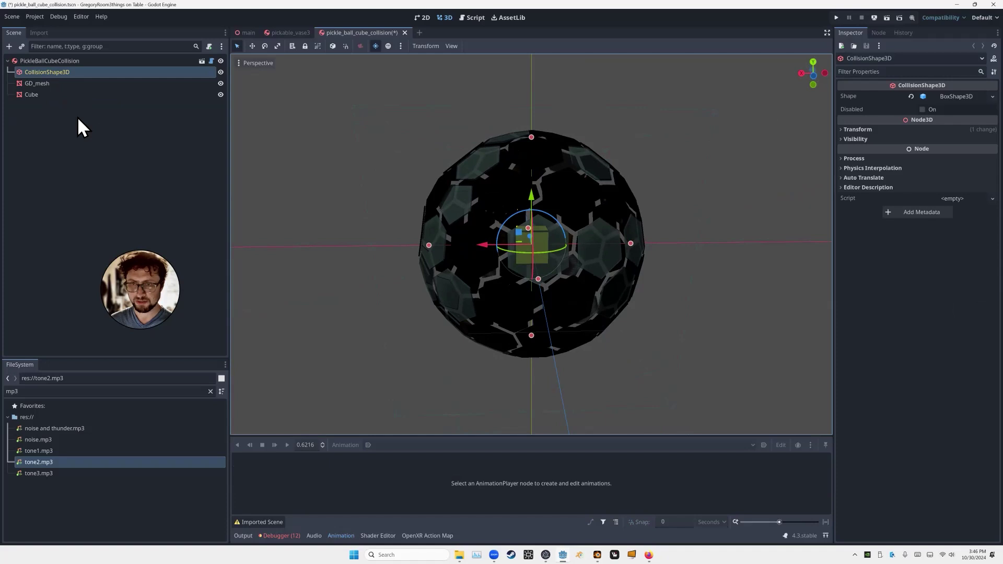
pyautogui.click(46, 93)
pyautogui.doubleClick(44, 92)
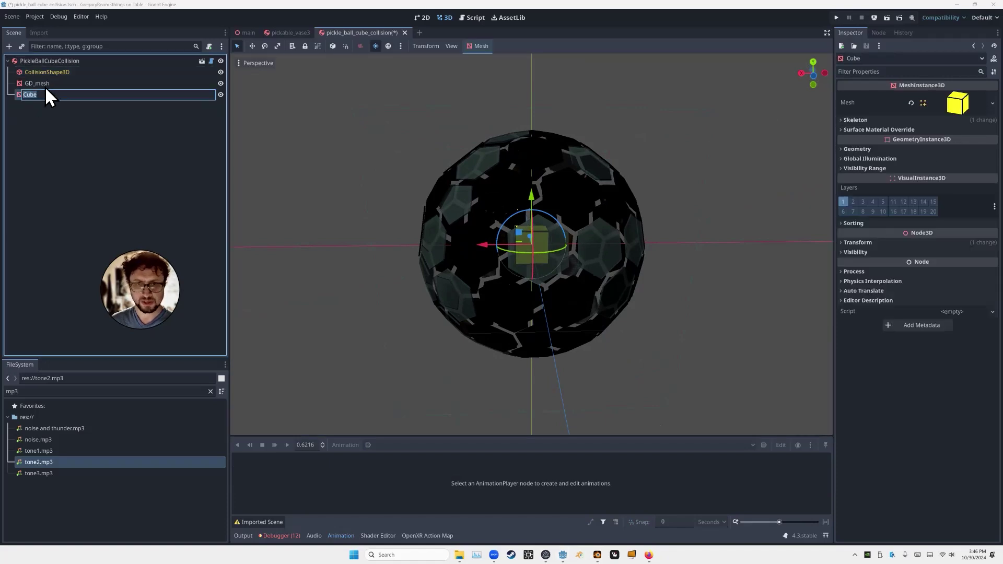
pyautogui.press('Escape')
pyautogui.click(50, 84)
pyautogui.click(138, 95)
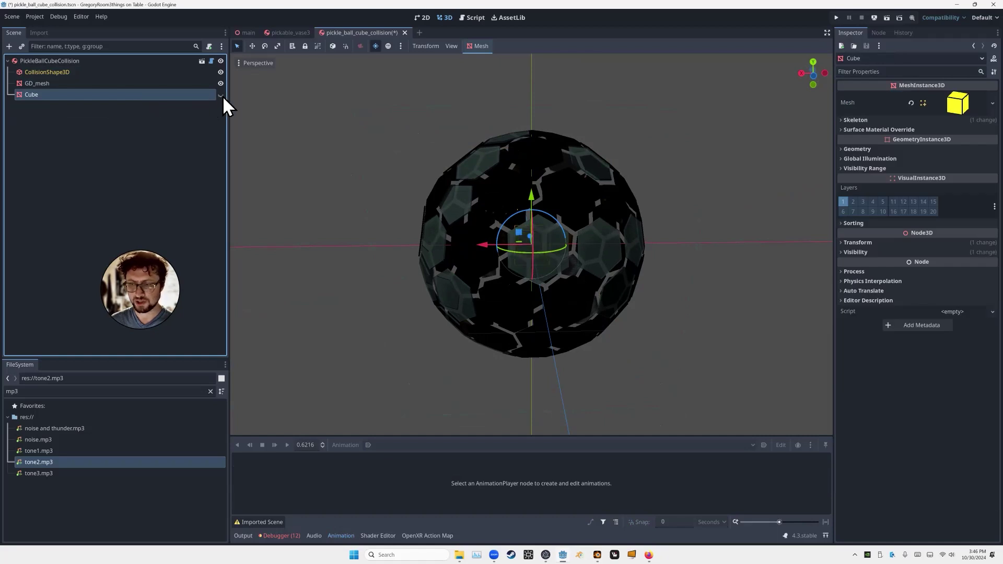
pyautogui.click(153, 83)
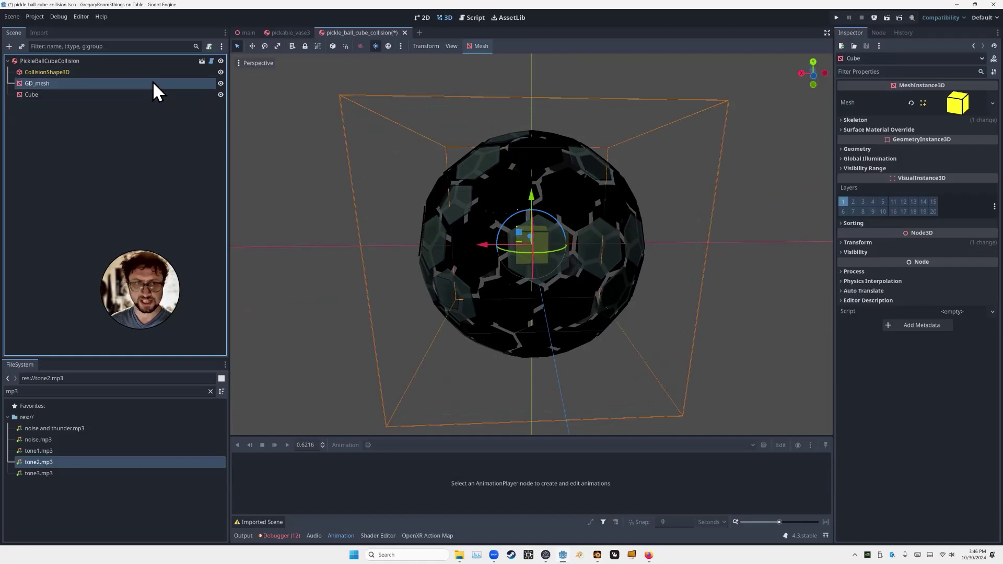
pyautogui.click(222, 84)
pyautogui.click(221, 85)
# - Add an AudioStreamPlayer3D node as a child of the PickleBallCubeCollision root
pyautogui.click(44, 60)
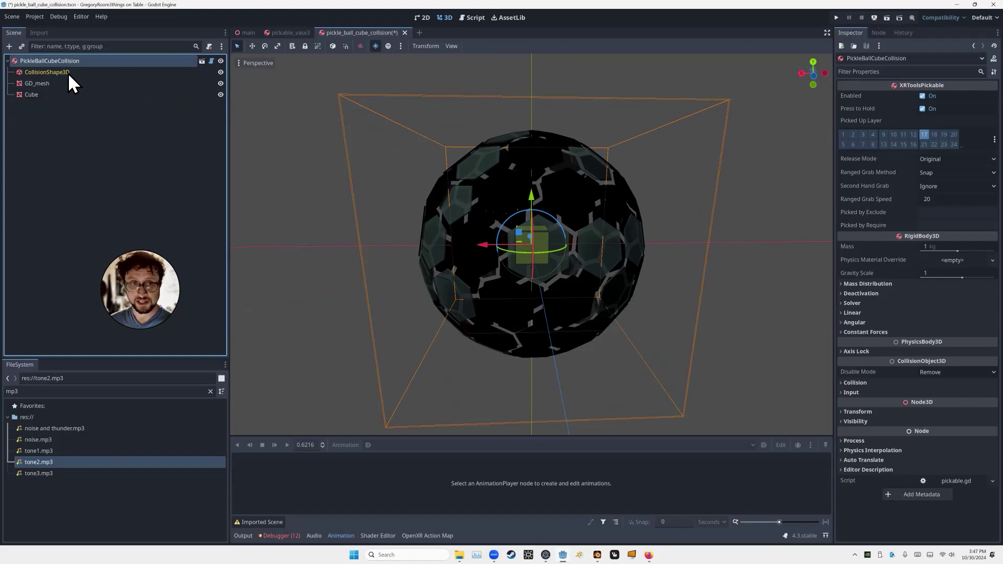
pyautogui.hotkey('ctrl', 'a')
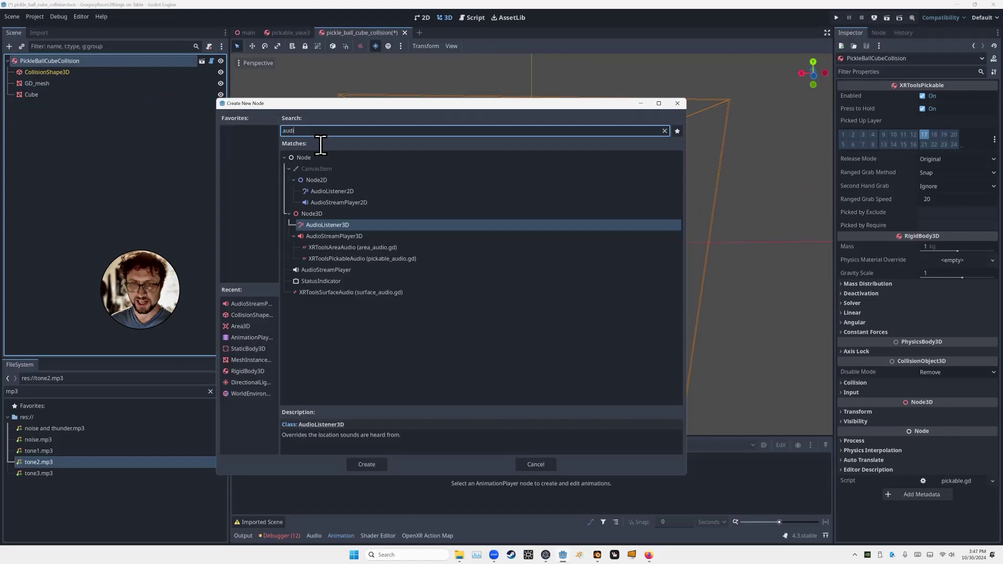
pyautogui.press('BackSpace')
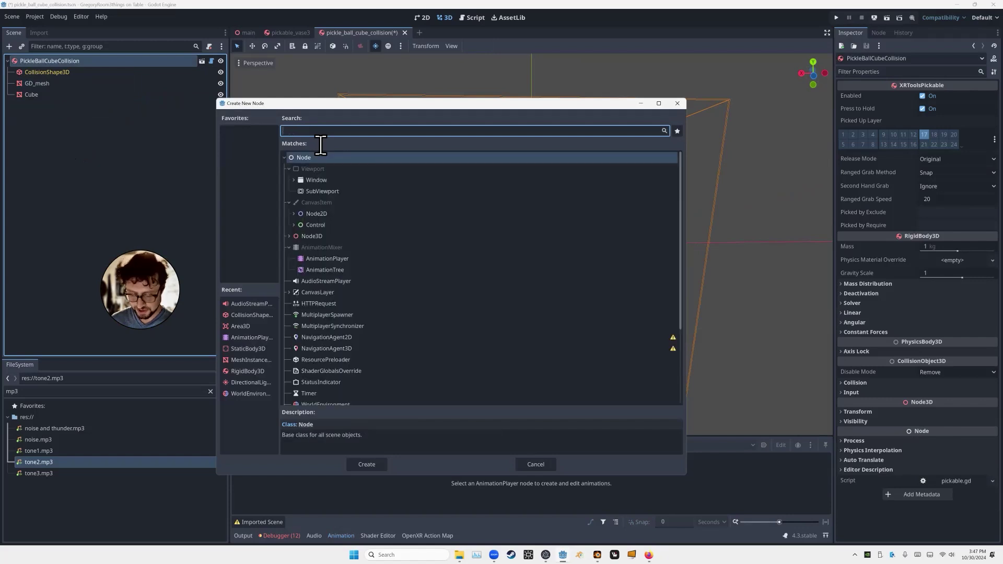
pyautogui.write('aud')
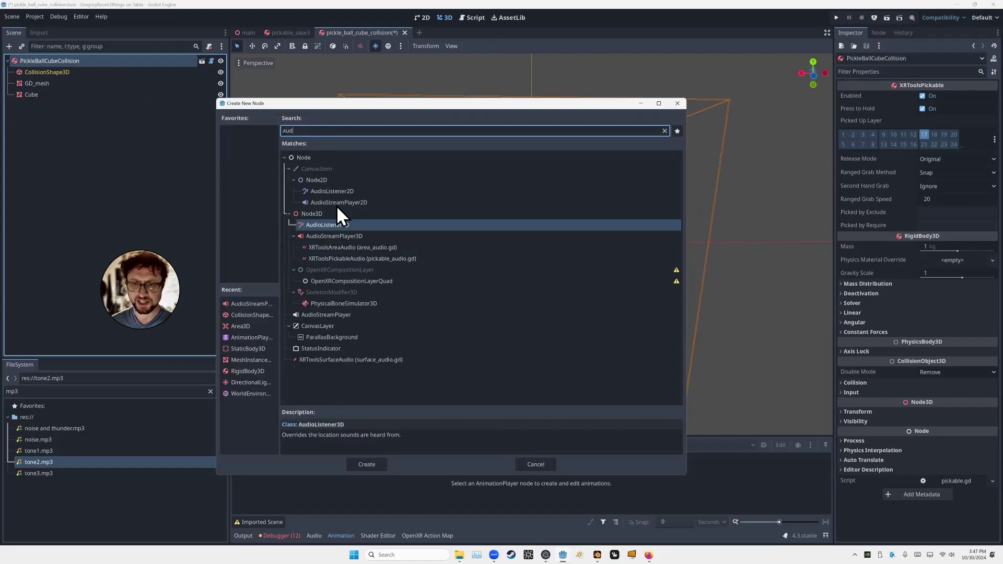
pyautogui.click(339, 243)
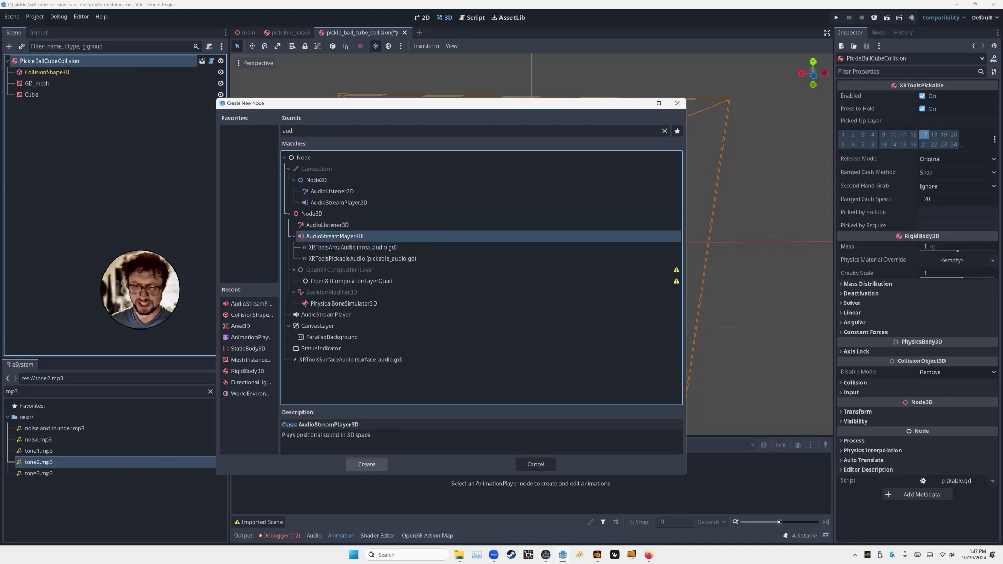
pyautogui.click(366, 464)
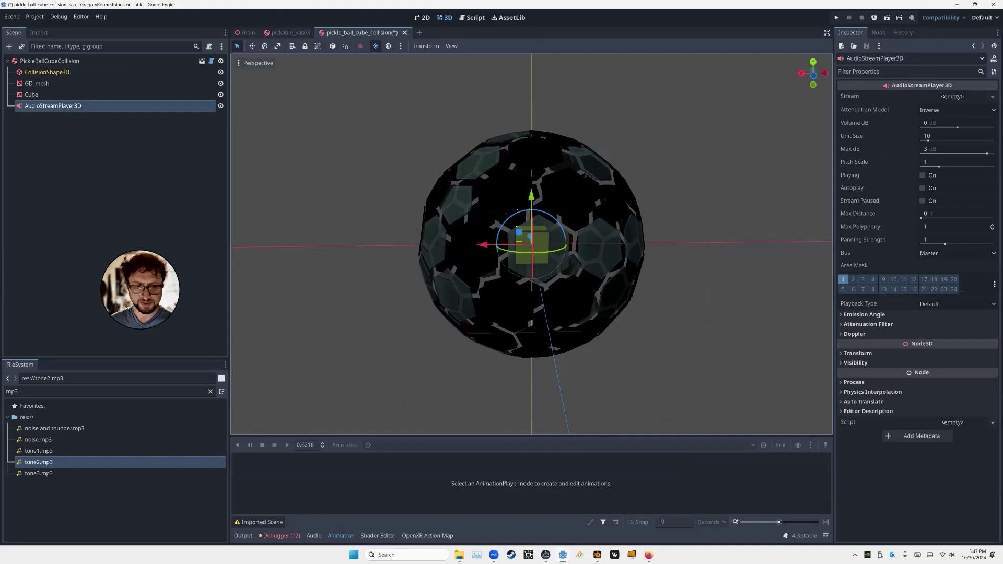
# - Assign noise.mp3 as the AudioStreamPlayer3D's stream, enable Autoplay and save the ball scene
pyautogui.click(38, 439)
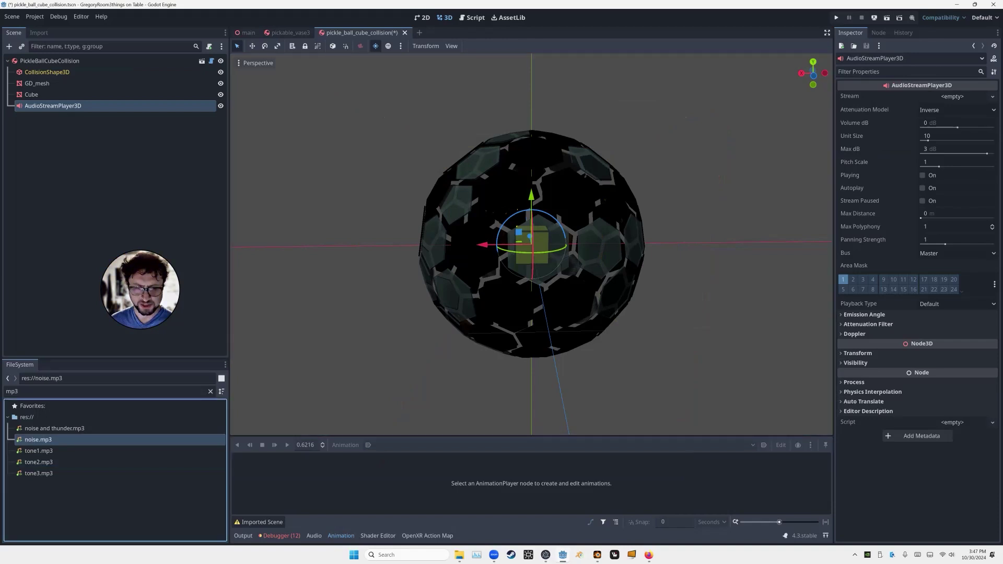
pyautogui.moveTo(38, 439); pyautogui.dragTo(943, 97)
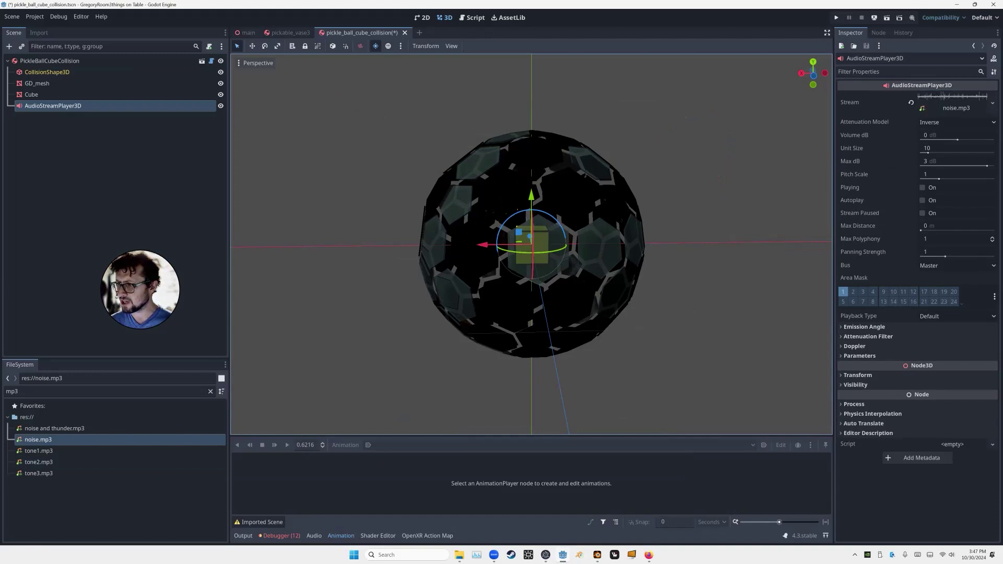
pyautogui.click(922, 200)
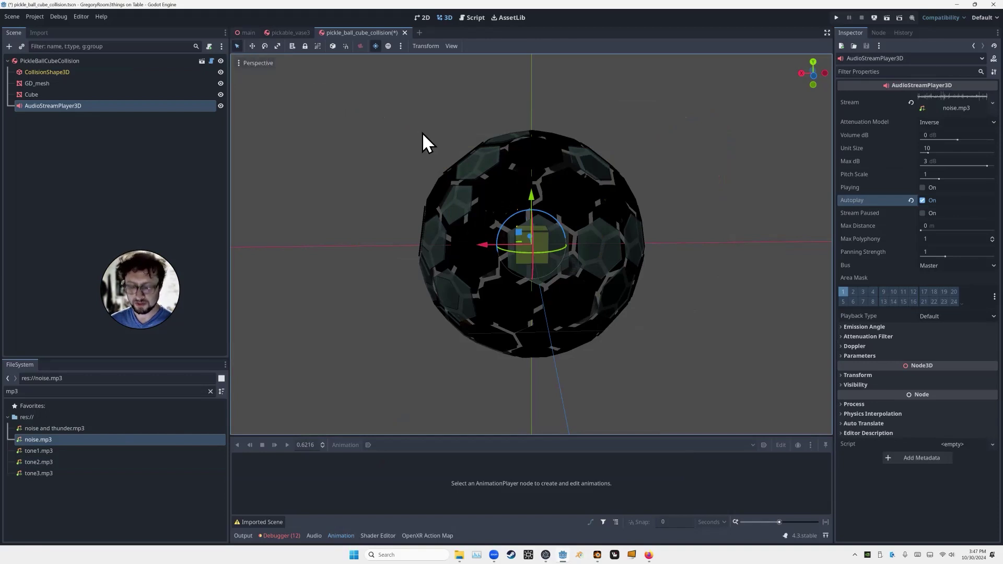
pyautogui.hotkey('ctrl', 's')
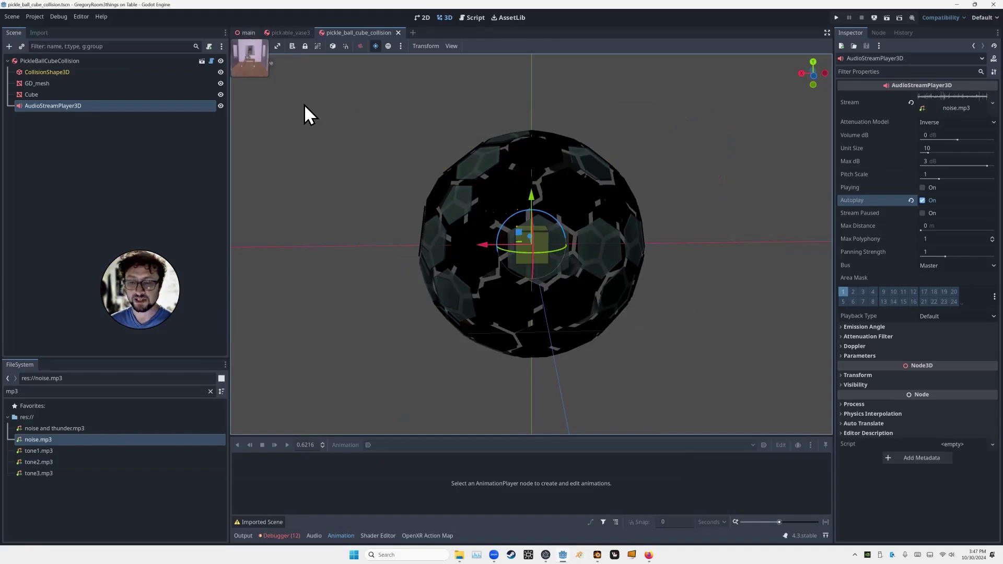
# - Close the pickle_ball_cube_collision and pickable_vase3 scenes, returning to the main scene
pyautogui.moveTo(251, 33)
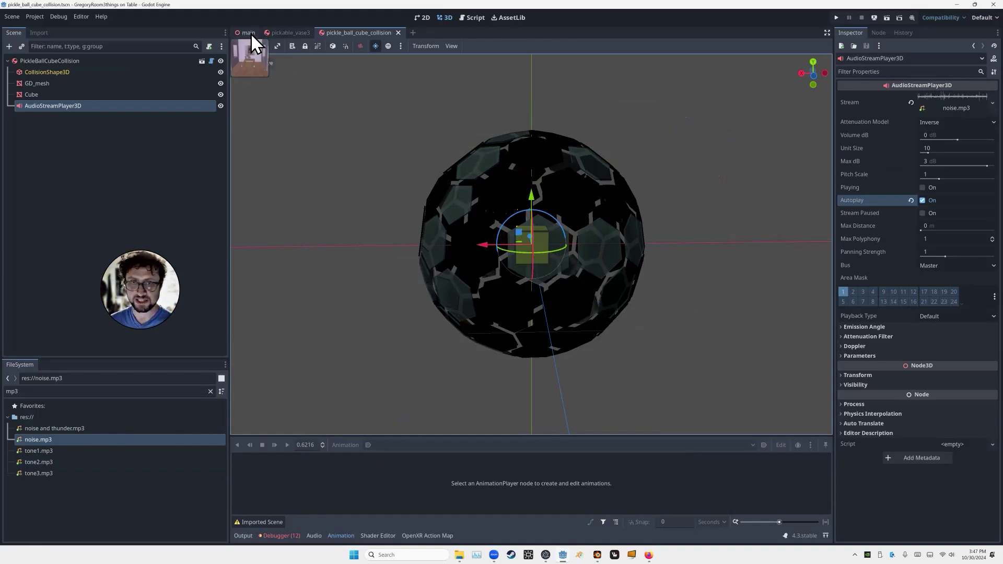
pyautogui.click(398, 33)
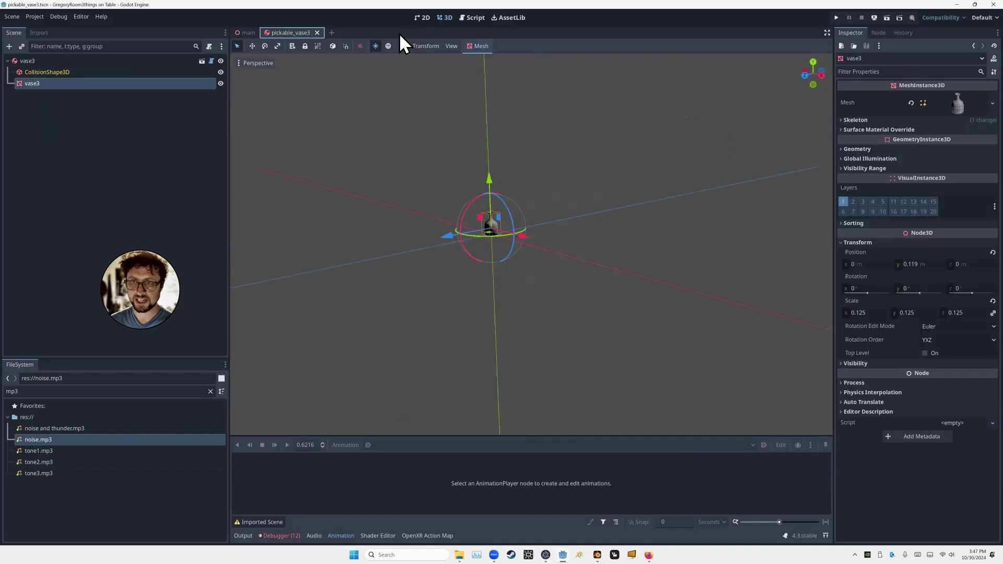
pyautogui.click(317, 32)
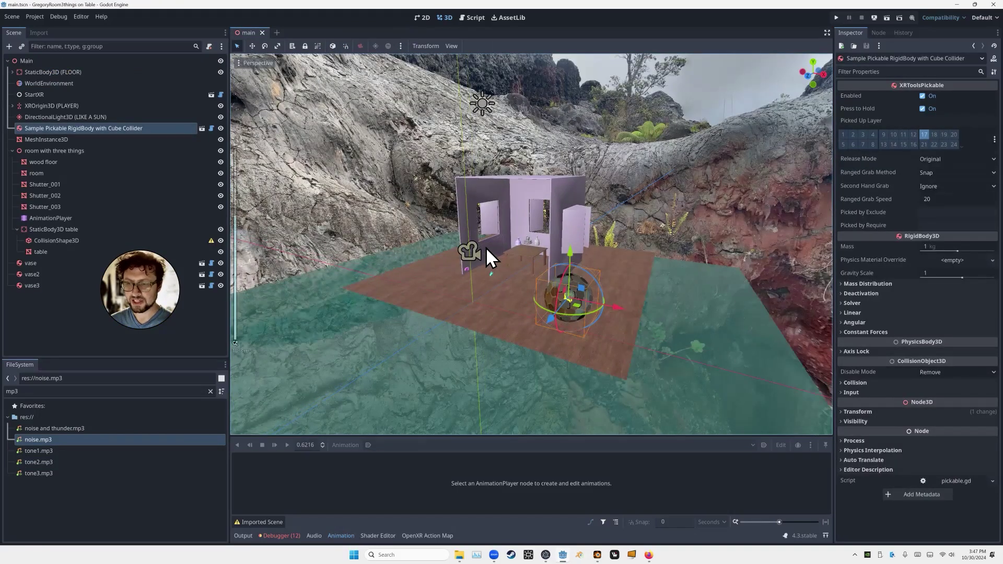
# - Run the project past the OpenXR alert, test the ball's audio in the maximized game window, and close the game
pyautogui.scroll(12, 485, 256)
pyautogui.scroll(-7, 485, 261)
pyautogui.moveTo(485, 262); pyautogui.dragTo(512, 262, button='middle')
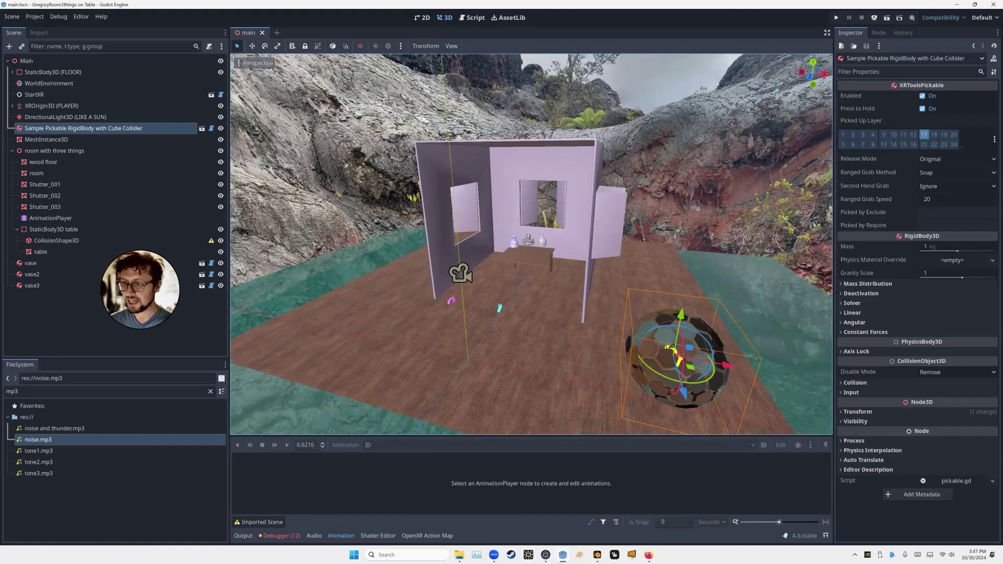
pyautogui.click(836, 18)
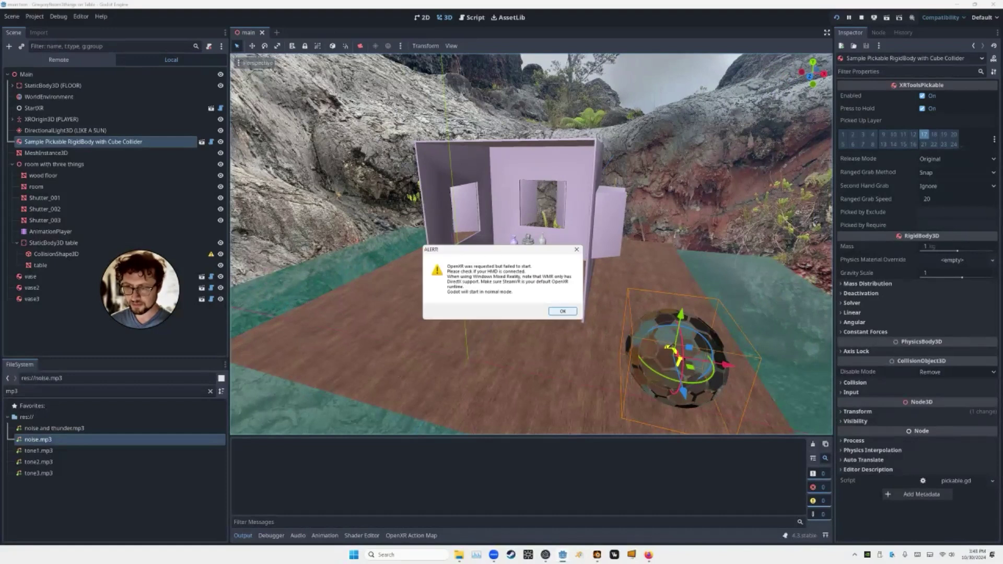
pyautogui.press('Return')
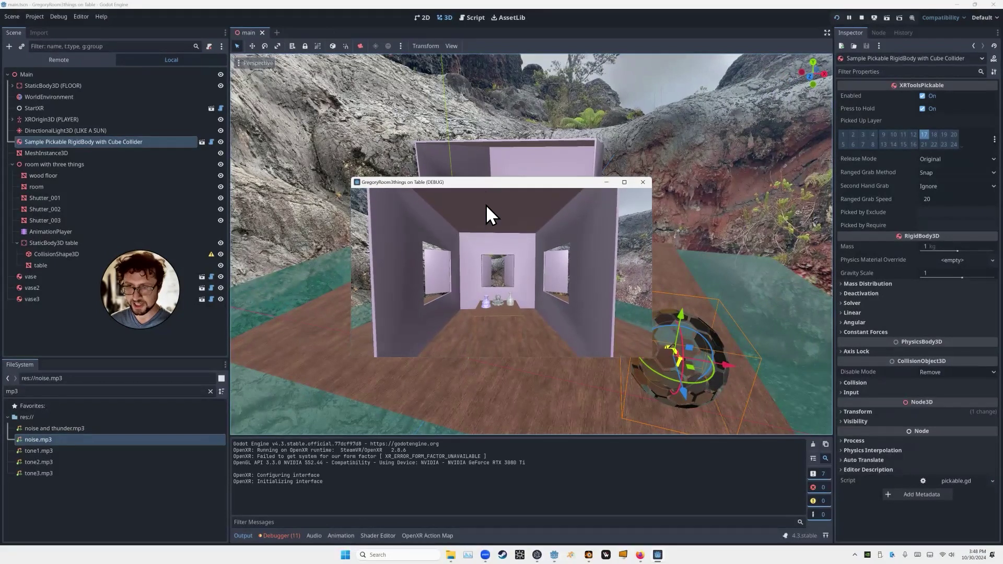
pyautogui.doubleClick(485, 183)
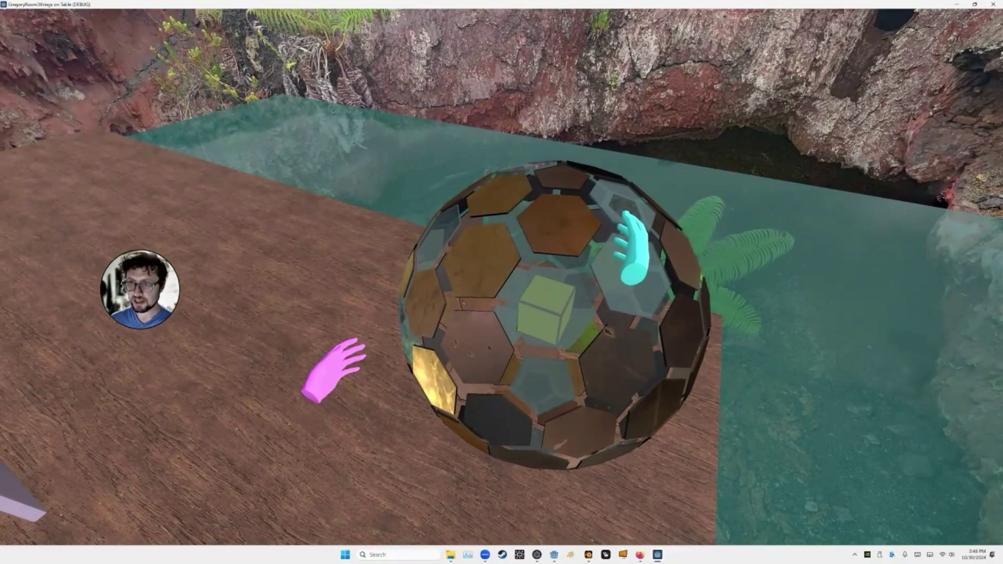
pyautogui.click(992, 4)
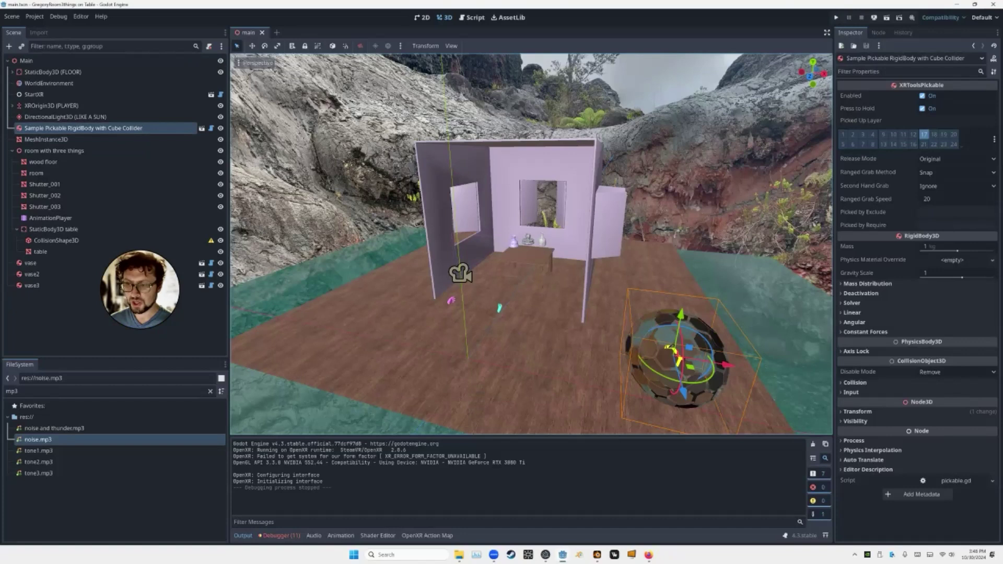
# - Locate the vases on the room's table and open the separate scenes of vase, vase2 and vase3 for editing
pyautogui.click(32, 285)
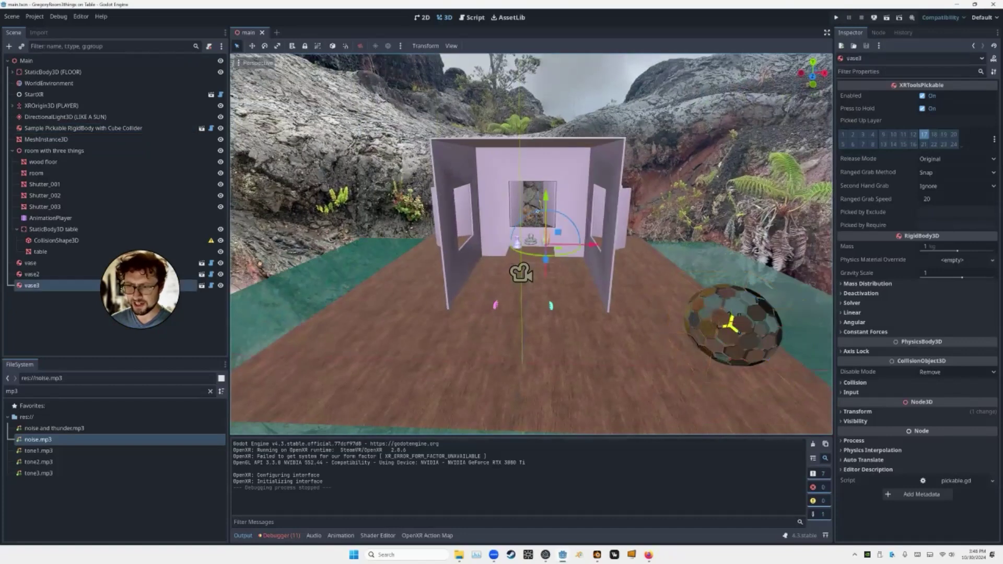
pyautogui.click(485, 271)
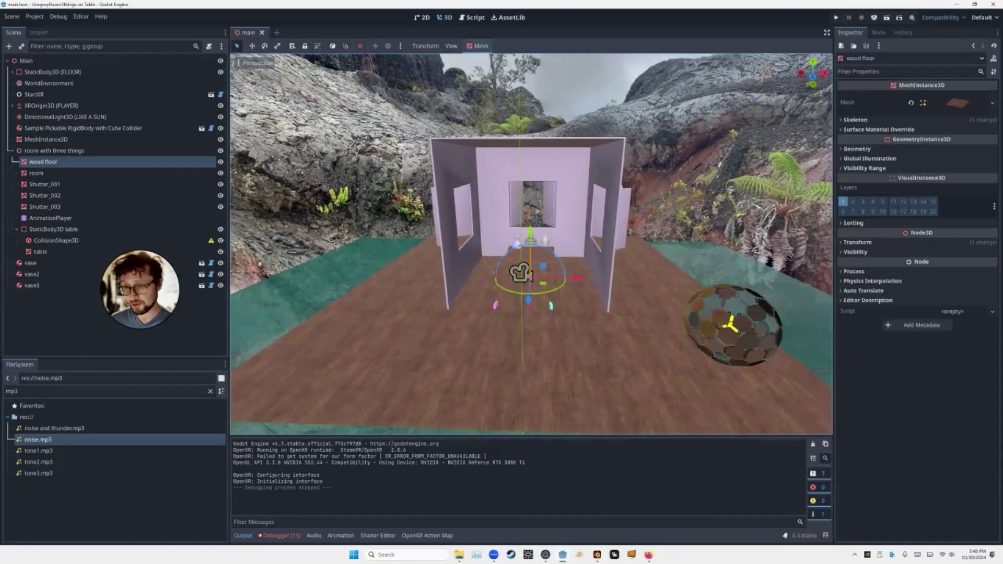
pyautogui.scroll(5, 486, 271)
pyautogui.scroll(3, 468, 255)
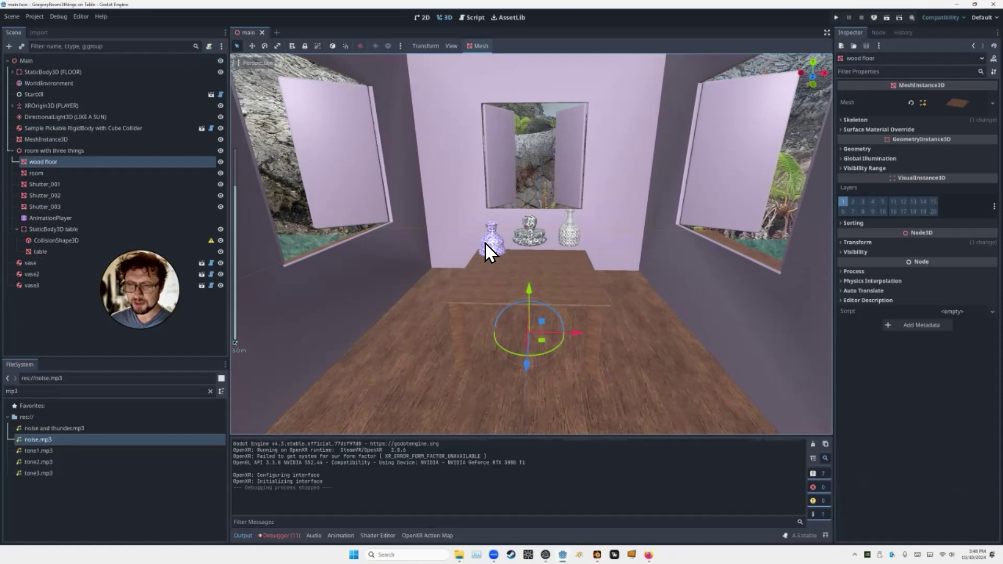
pyautogui.click(485, 243)
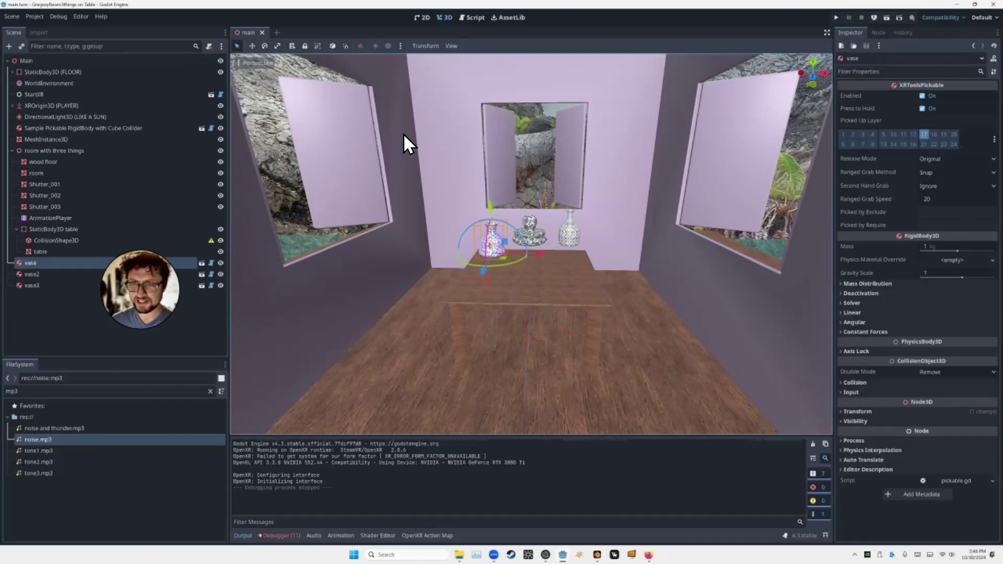
pyautogui.click(201, 263)
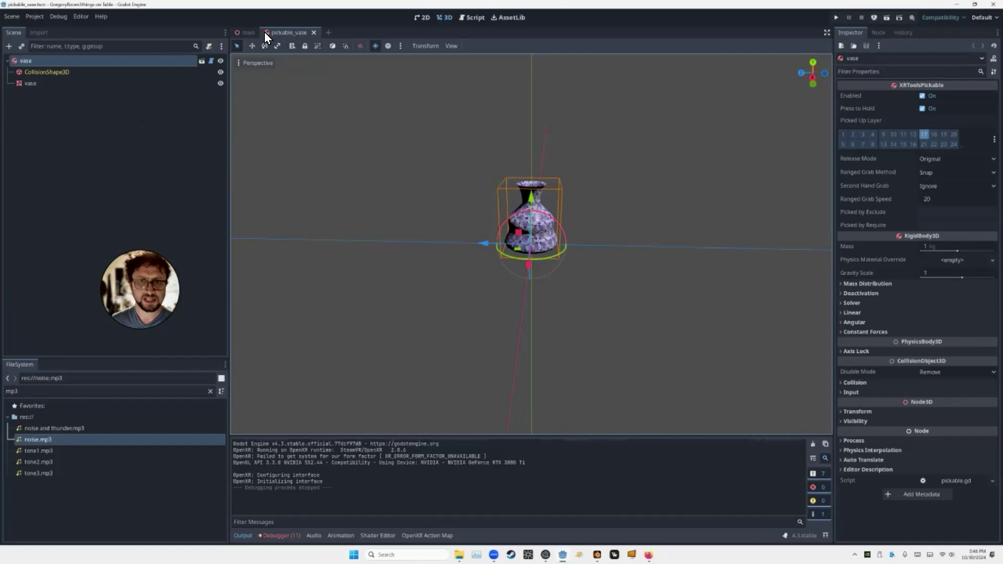
pyautogui.click(245, 33)
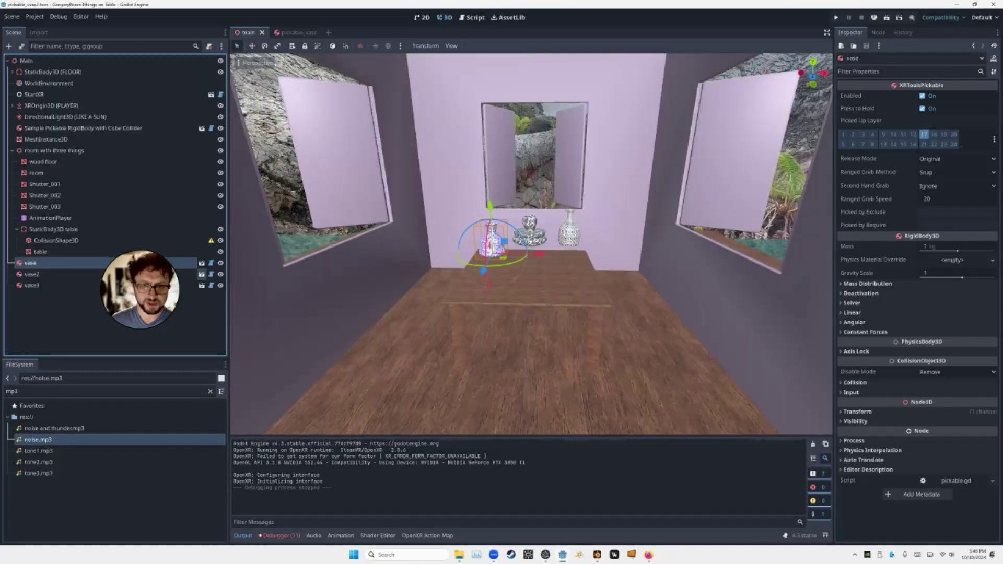
pyautogui.click(202, 274)
pyautogui.click(244, 33)
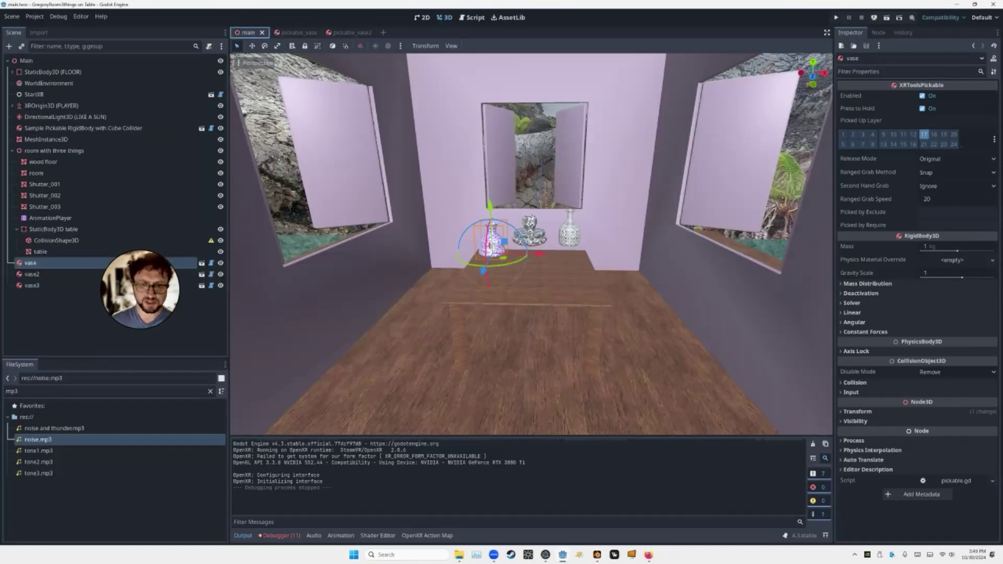
pyautogui.click(201, 285)
# - Add an XRToolsPickableAudio node under the root of the pickable_vase scene and select it
pyautogui.click(289, 32)
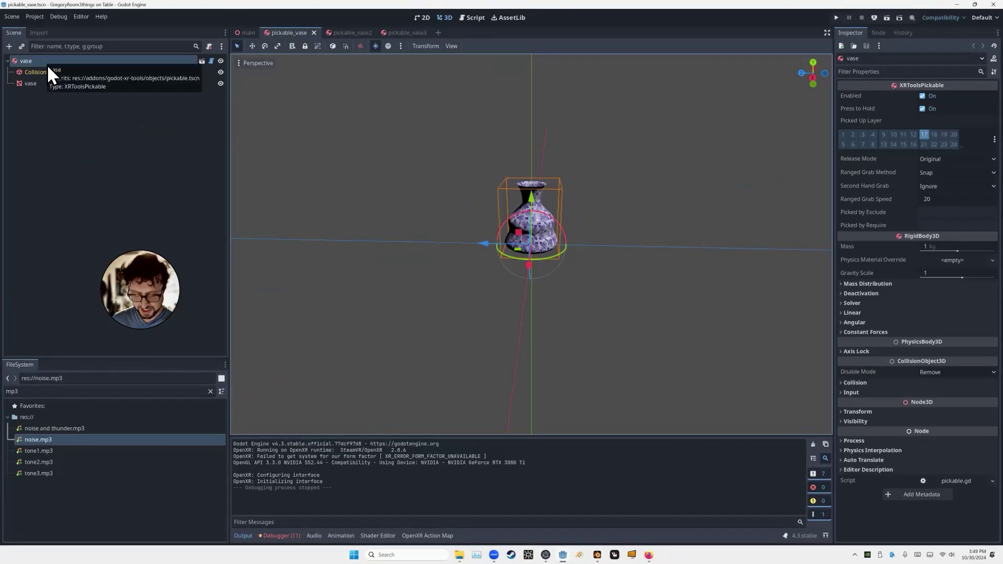
pyautogui.hotkey('ctrl', 'a')
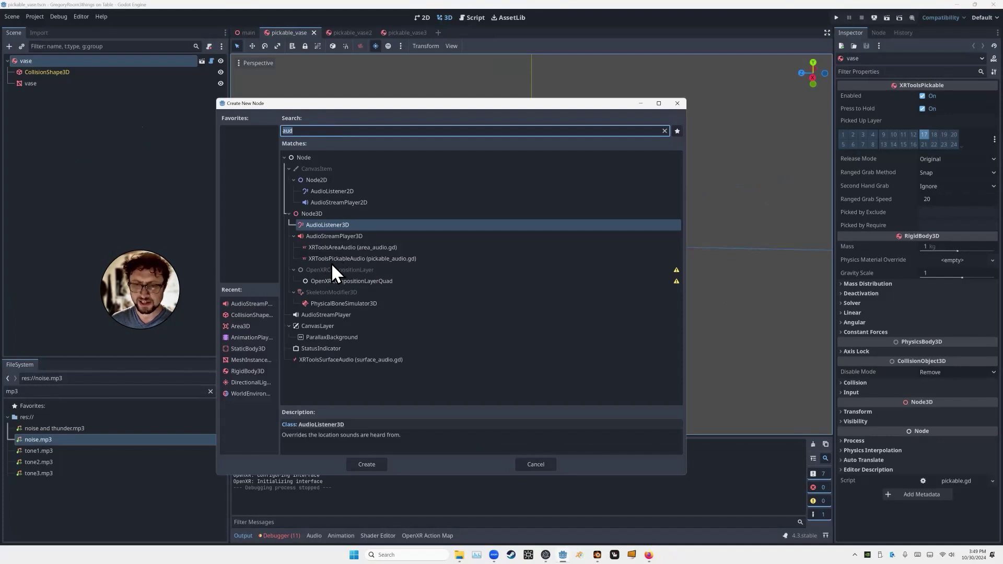
pyautogui.click(345, 261)
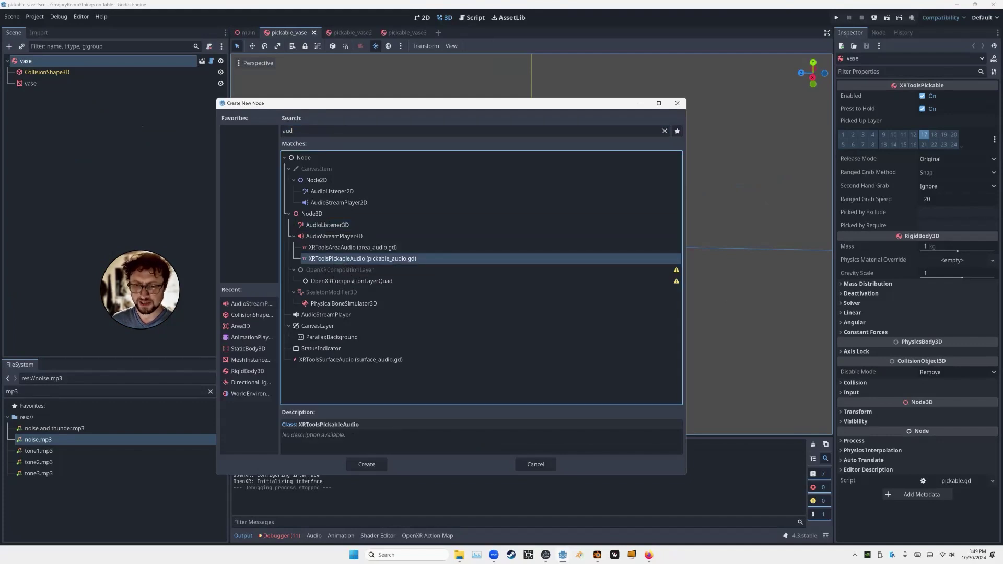
pyautogui.click(366, 465)
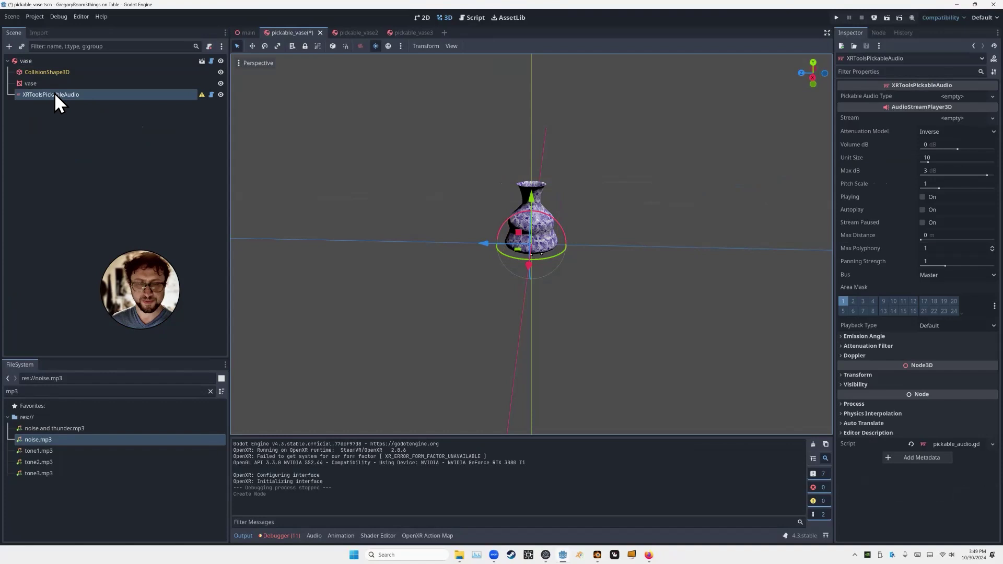
pyautogui.click(47, 101)
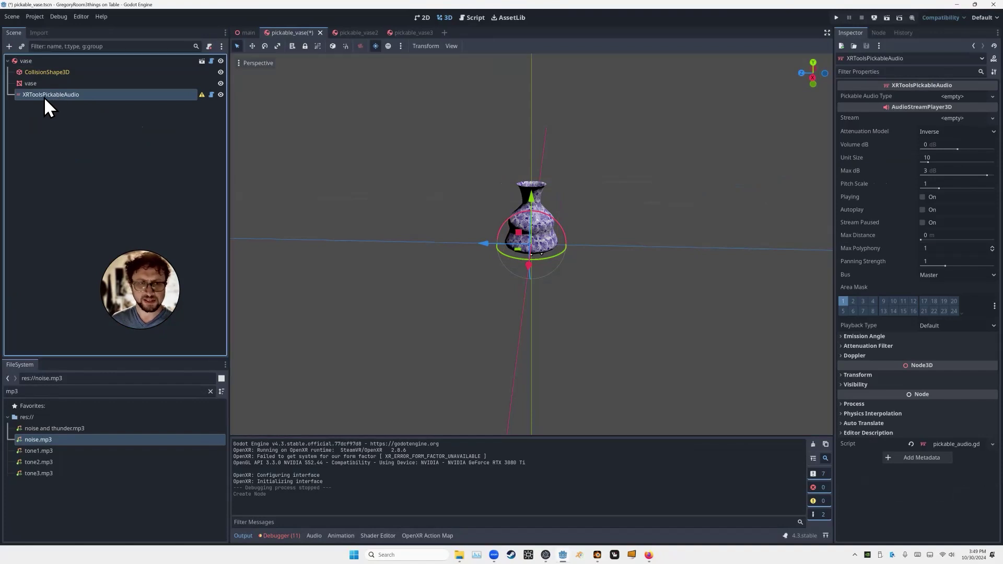
# - Copy the vase's XRToolsPickableAudio node and try to paste it into the pickable_vase2 scene
pyautogui.rightClick(159, 93)
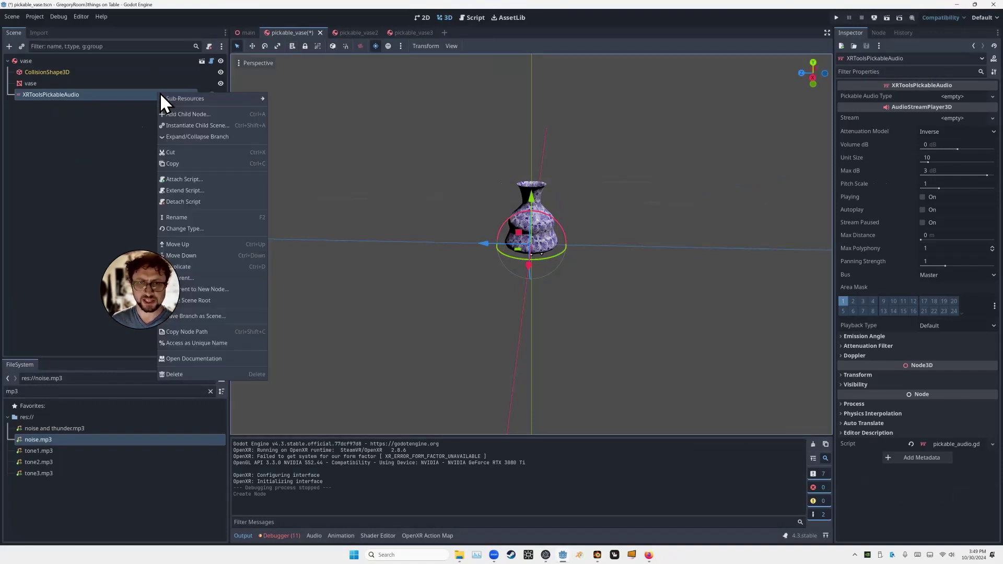
pyautogui.click(169, 165)
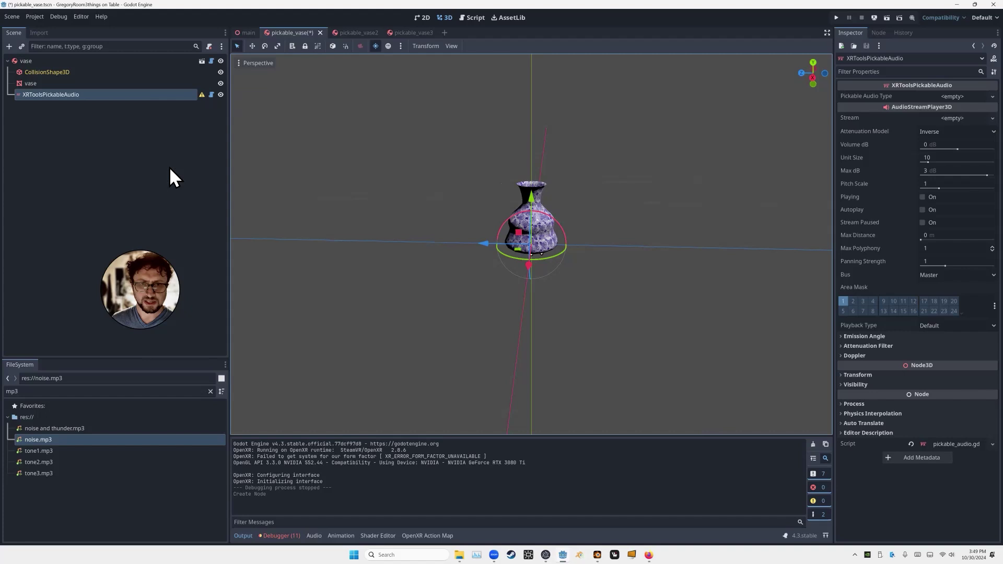
pyautogui.click(362, 32)
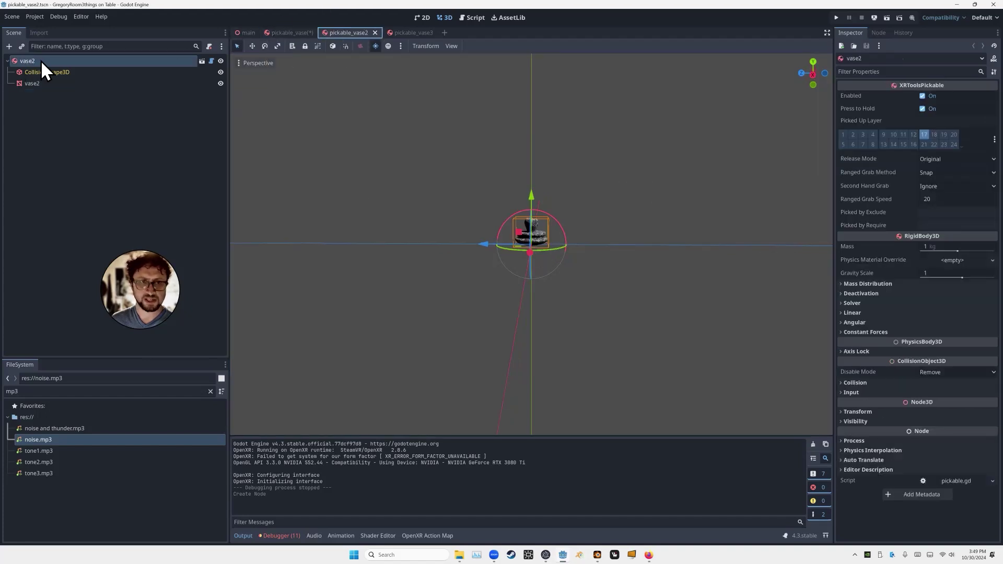
pyautogui.hotkey('ctrl', 'v')
# - Add an XRToolsPickableAudio node under the root of the pickable_vase2 scene
pyautogui.click(28, 64)
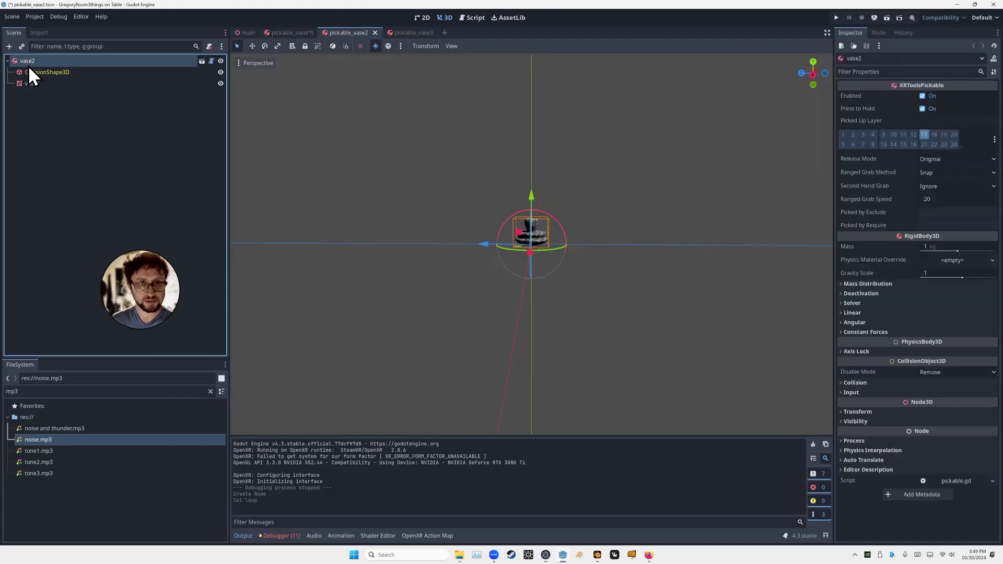
pyautogui.hotkey('ctrl', 'a')
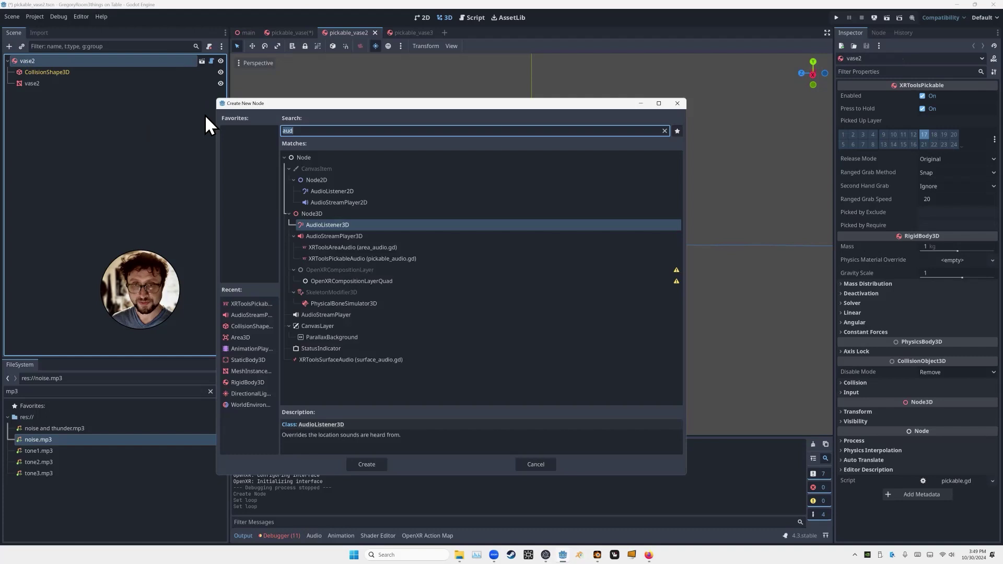
pyautogui.click(345, 258)
pyautogui.click(367, 464)
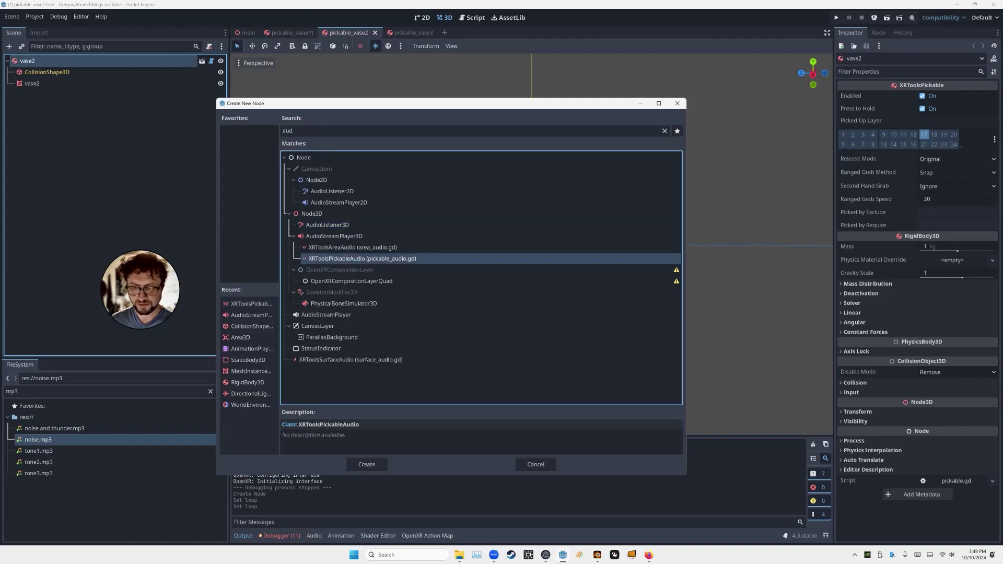
# - Add an XRToolsPickableAudio node under the vase3 mesh in the pickable_vase3 scene
pyautogui.click(420, 33)
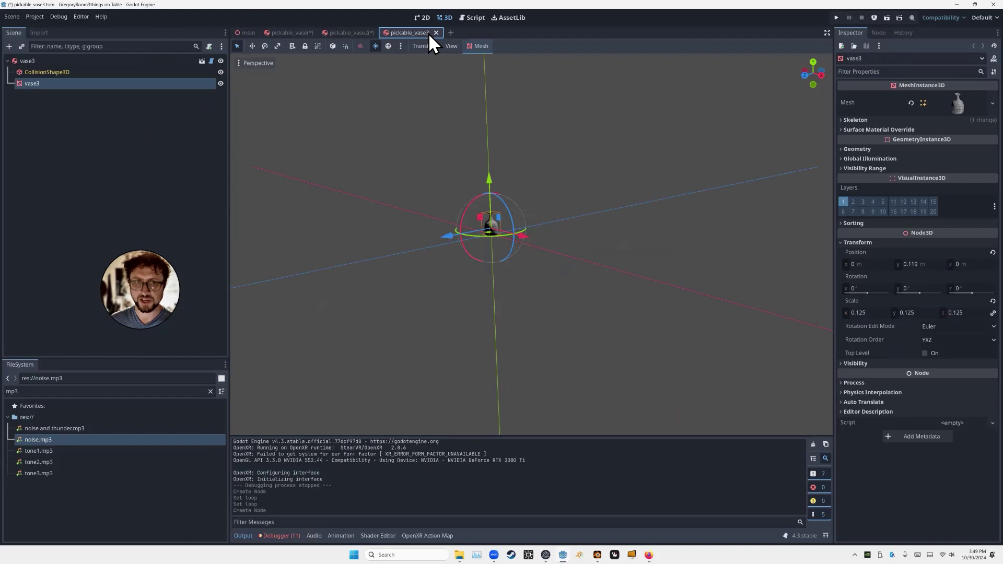
pyautogui.click(29, 85)
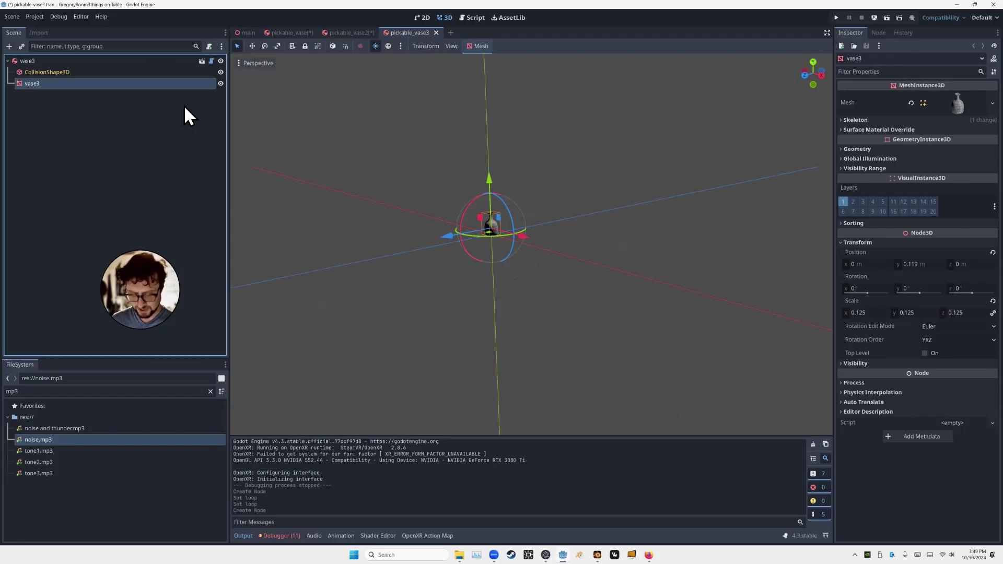
pyautogui.hotkey('ctrl', 'a')
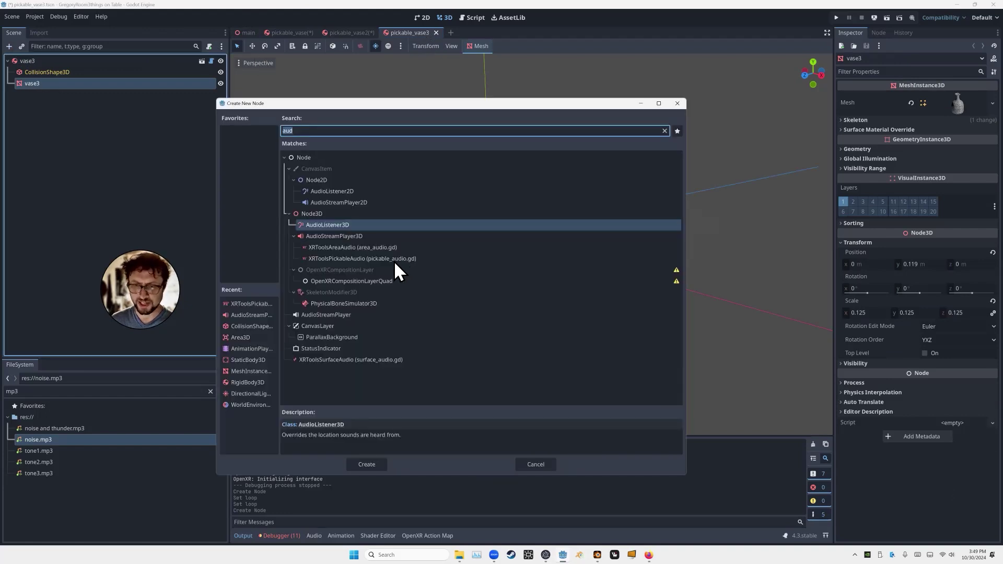
pyautogui.click(344, 259)
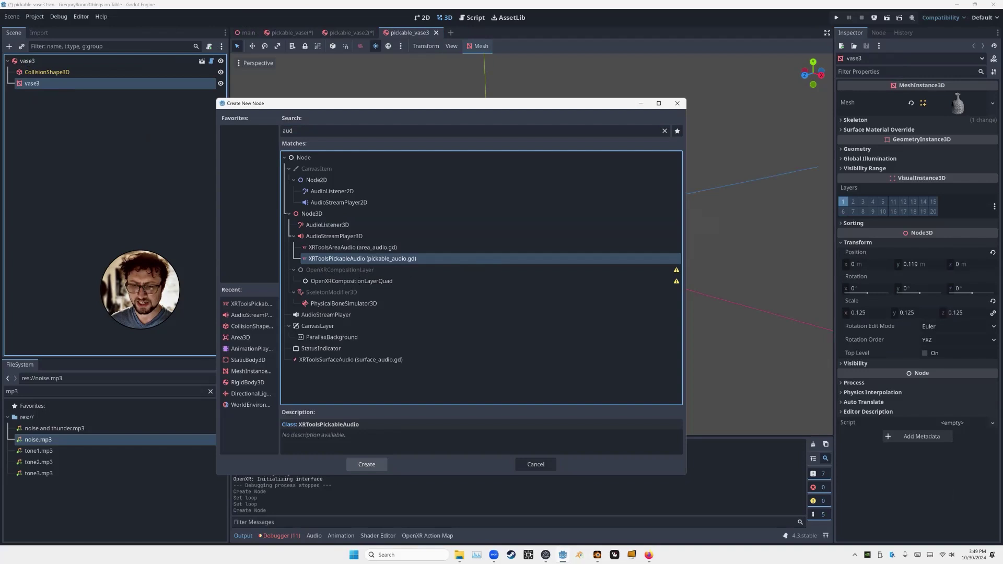
pyautogui.click(367, 465)
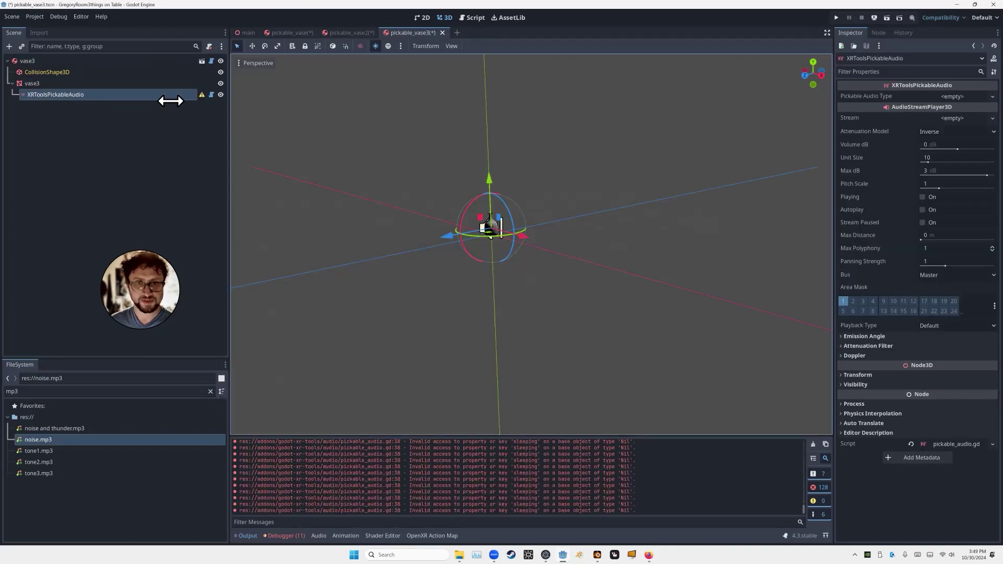
# - Compare the audio node's placement in the other two vase scenes and move pickable_vase3's XRToolsPickableAudio directly under the vase3 root
pyautogui.click(353, 33)
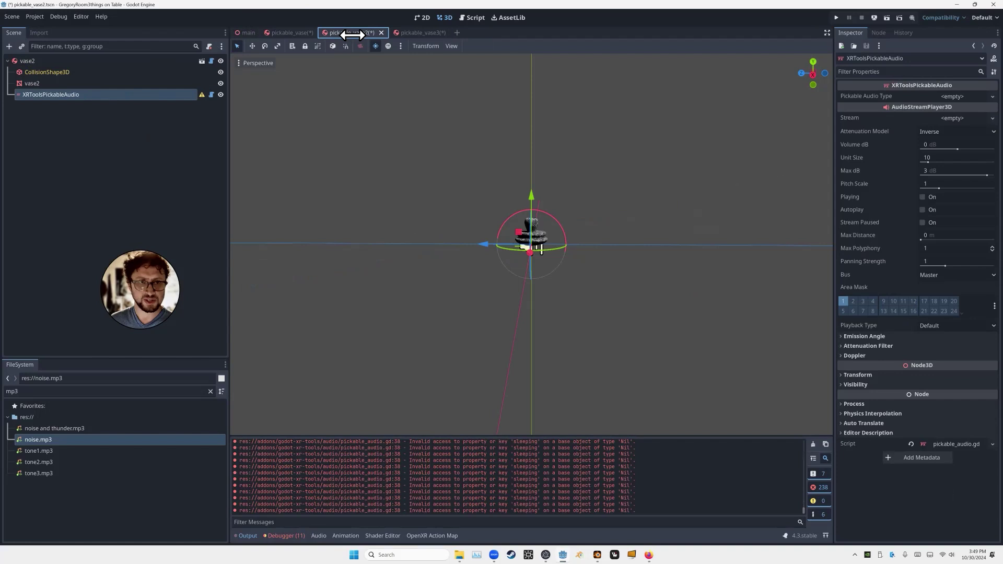
pyautogui.click(295, 33)
pyautogui.click(364, 32)
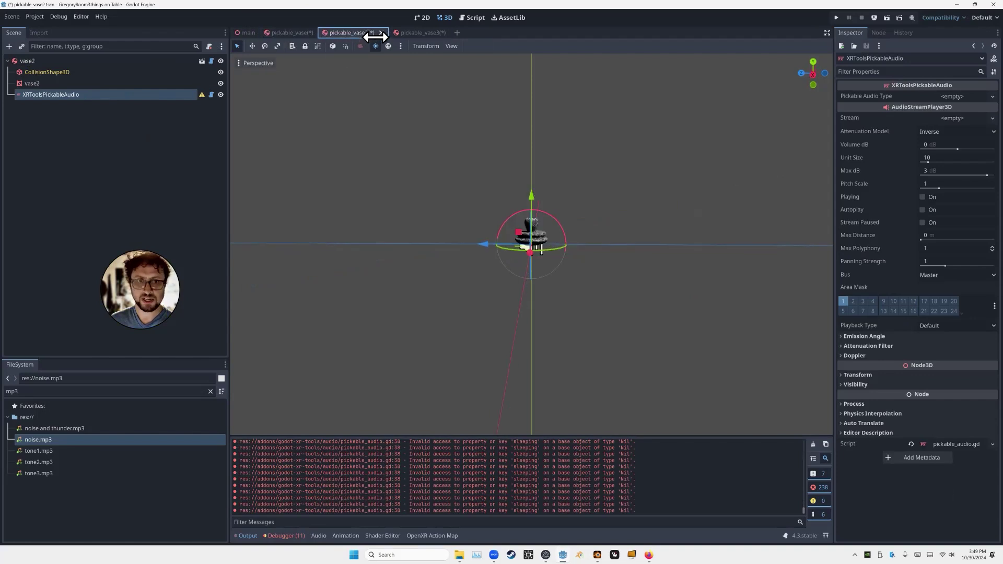
pyautogui.click(421, 33)
pyautogui.moveTo(25, 96); pyautogui.dragTo(22, 61)
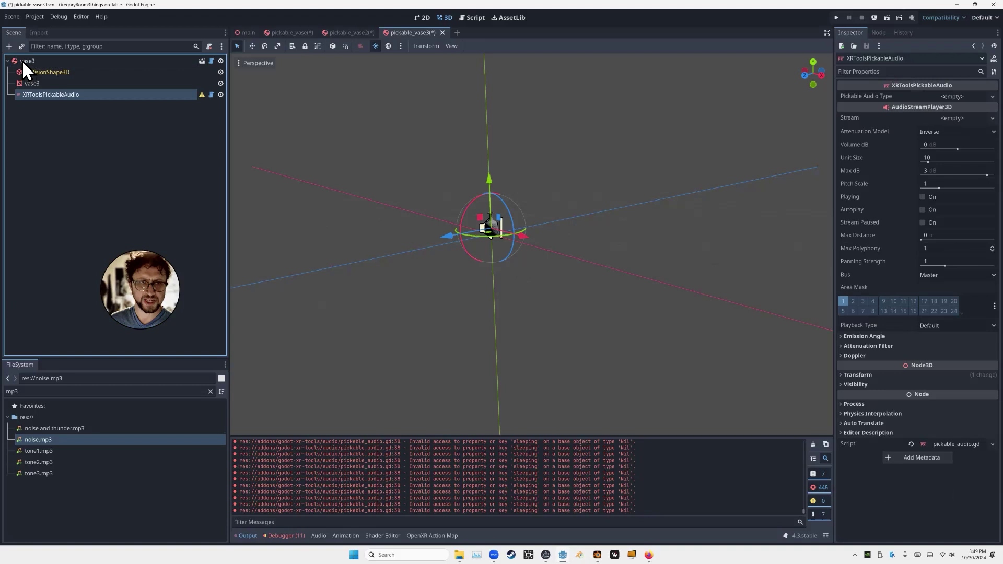
# - In the pickable_vase scene, collapse the output log and give the audio node a new, expanded XRToolsPickableAudioType resource
pyautogui.click(285, 33)
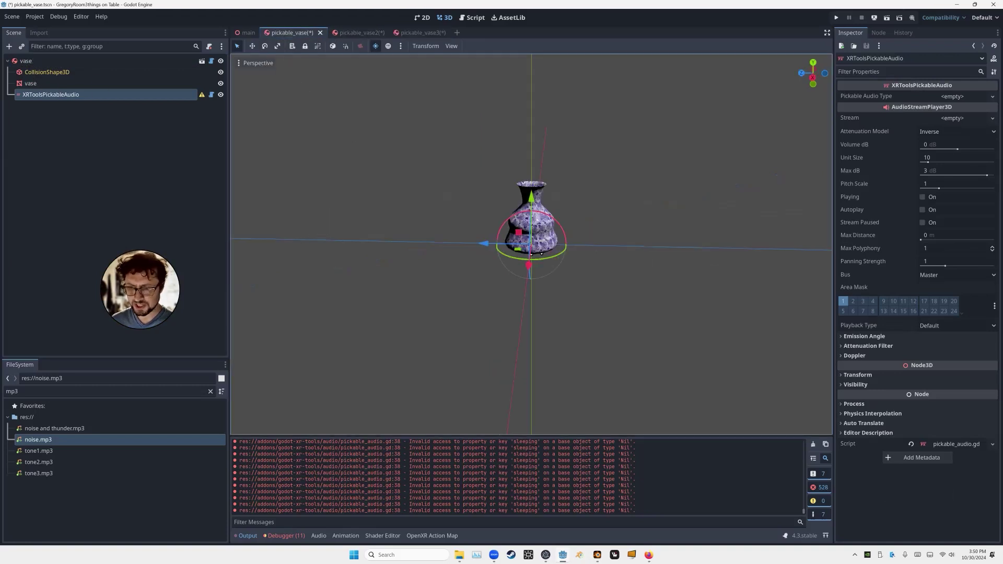
pyautogui.click(246, 535)
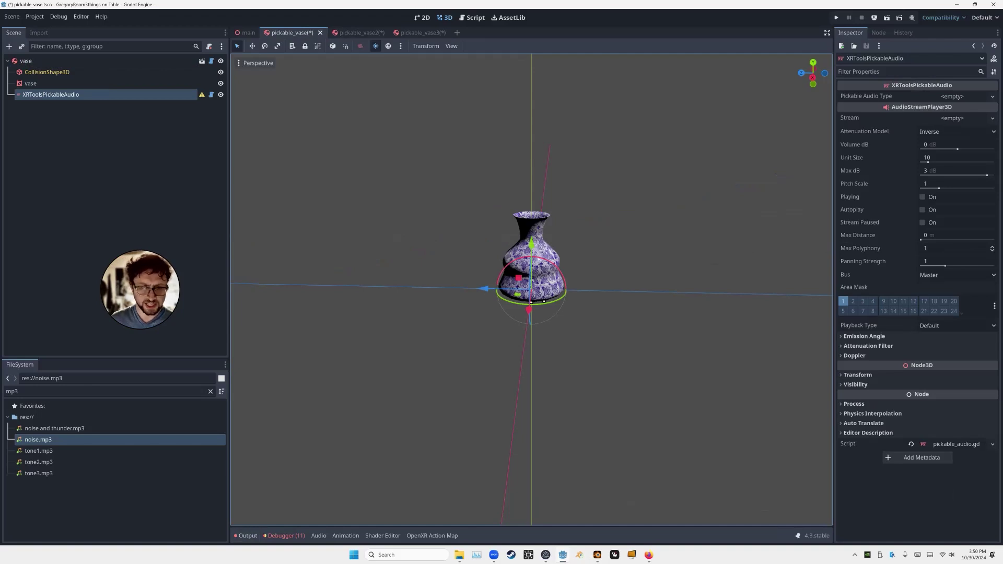
pyautogui.rightClick(58, 442)
pyautogui.press('Escape')
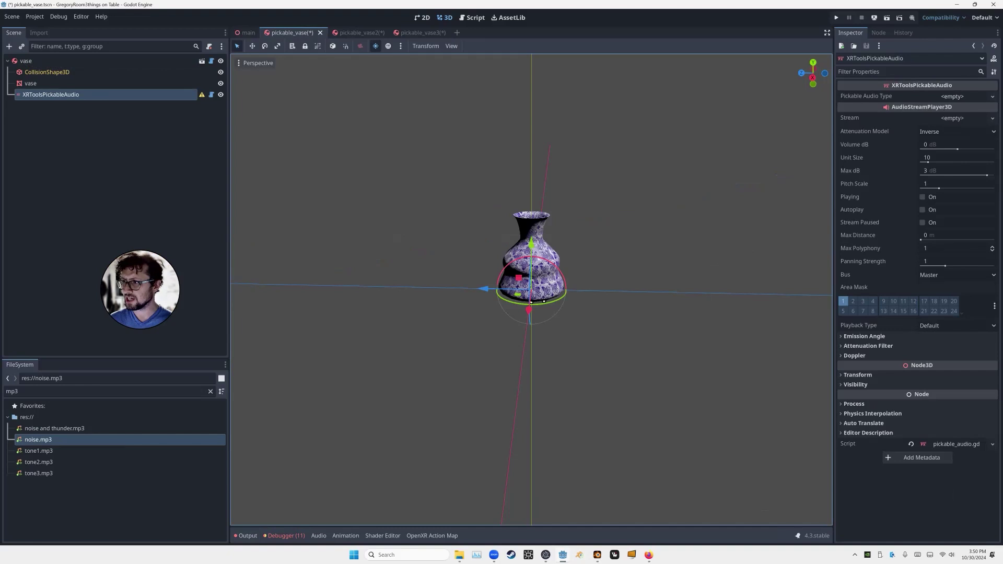
pyautogui.click(966, 96)
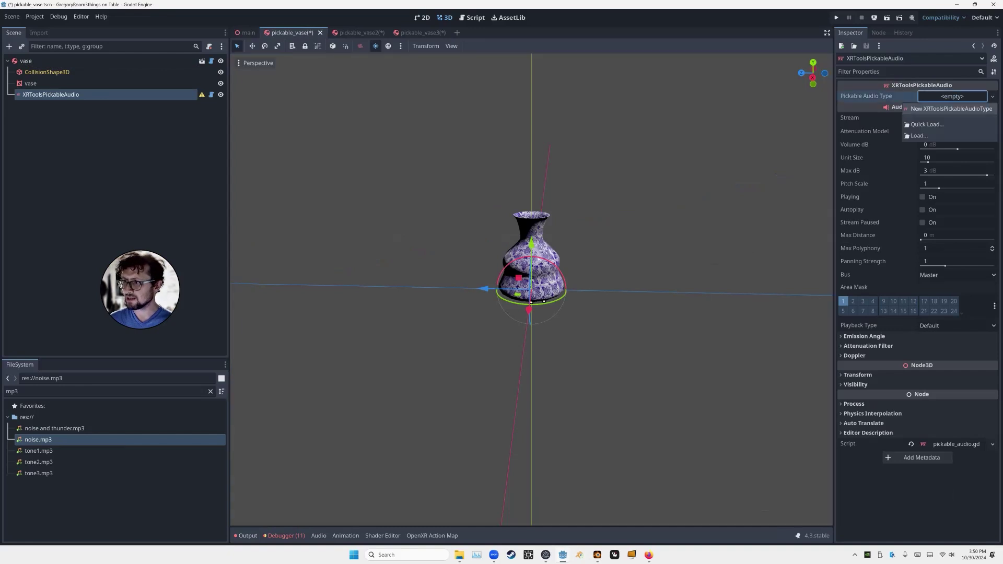
pyautogui.click(945, 109)
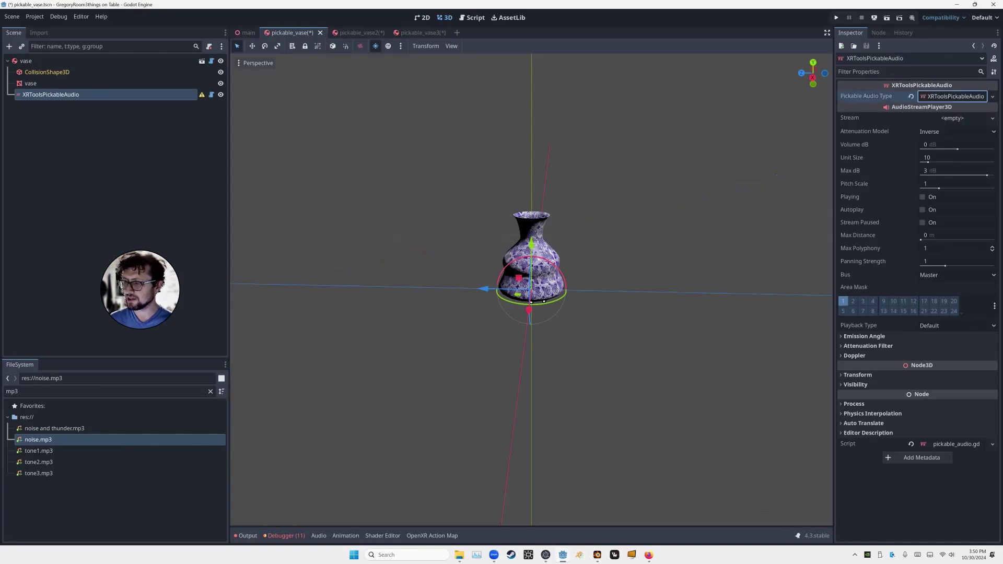
pyautogui.click(951, 96)
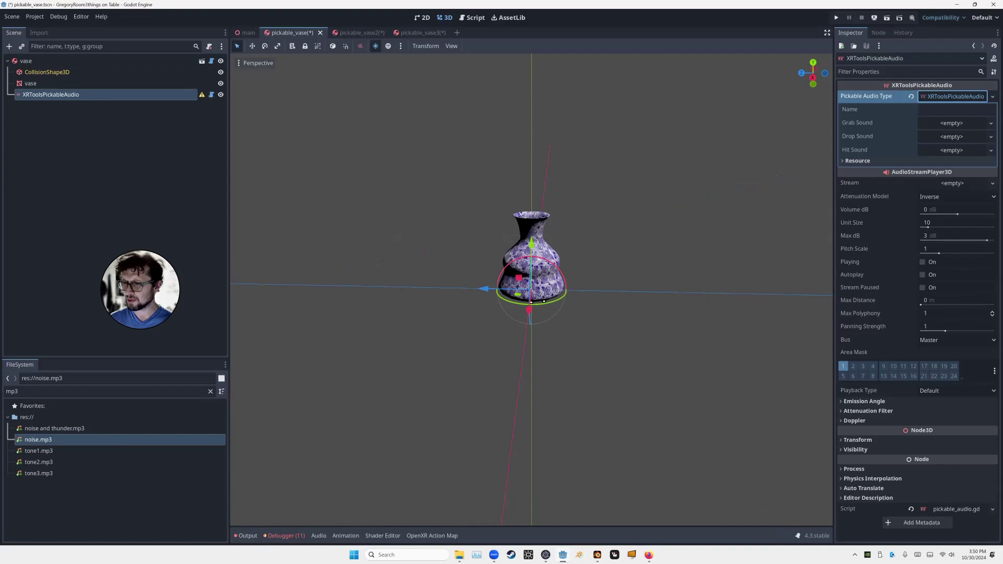
# - Assign tone1.mp3 as the vase's Grab Sound and save the pickable_vase scene
pyautogui.click(38, 450)
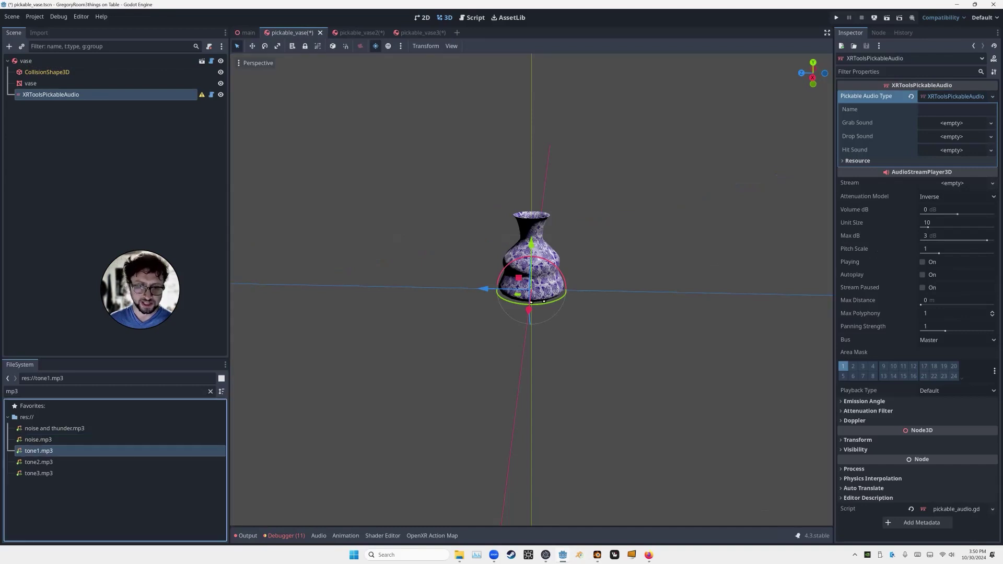
pyautogui.moveTo(38, 450); pyautogui.dragTo(947, 123)
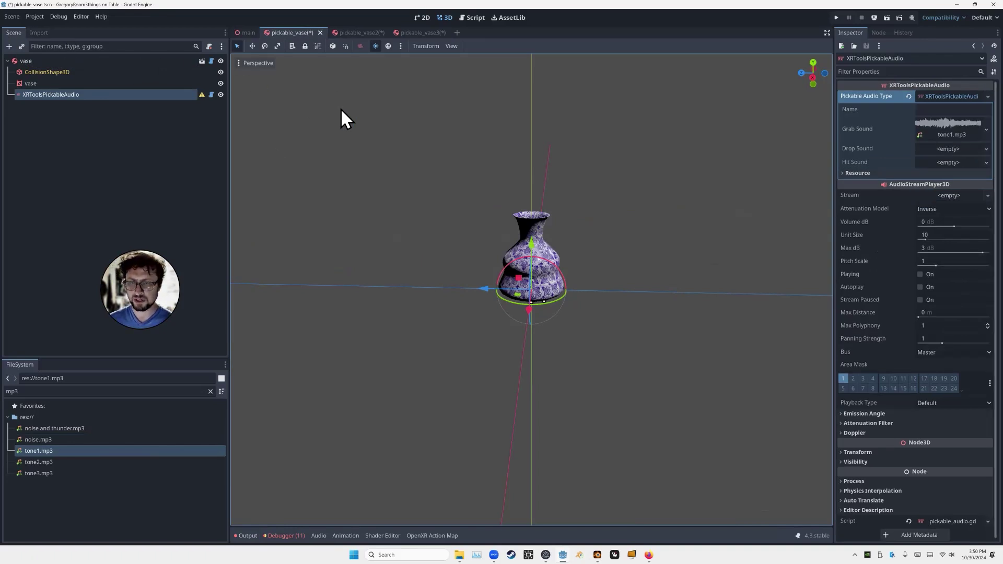
pyautogui.hotkey('ctrl', 's')
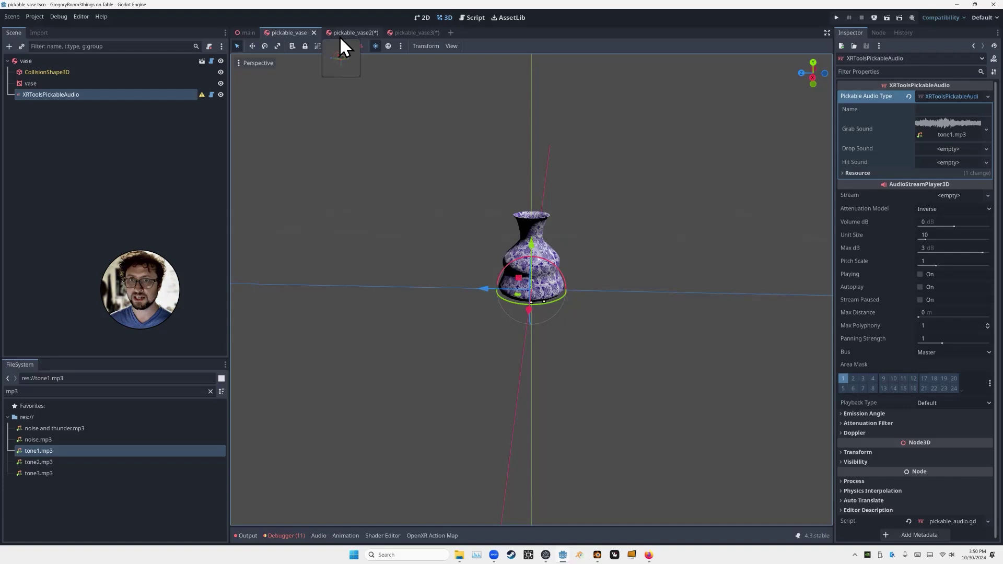
# - Give pickable_vase2's audio node a new XRToolsPickableAudioType with tone2.mp3 as its Grab Sound and save the scene
pyautogui.click(341, 33)
pyautogui.click(951, 96)
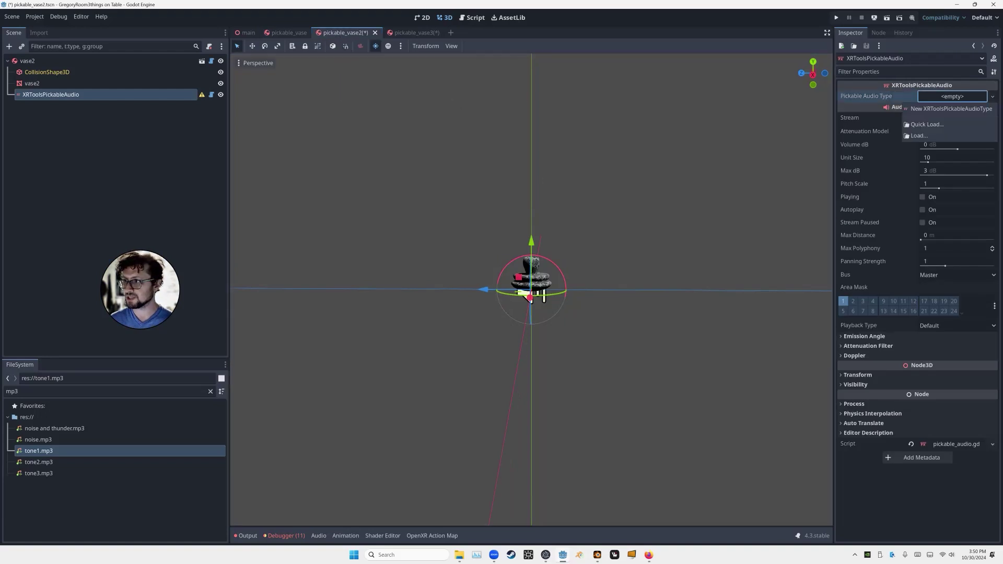
pyautogui.click(950, 109)
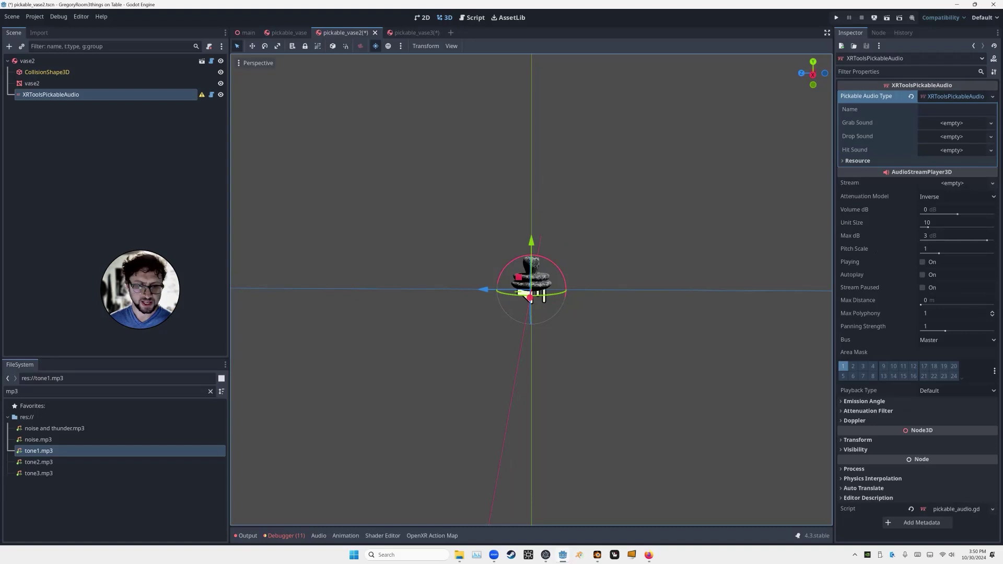
pyautogui.click(39, 462)
pyautogui.moveTo(38, 462); pyautogui.dragTo(943, 126)
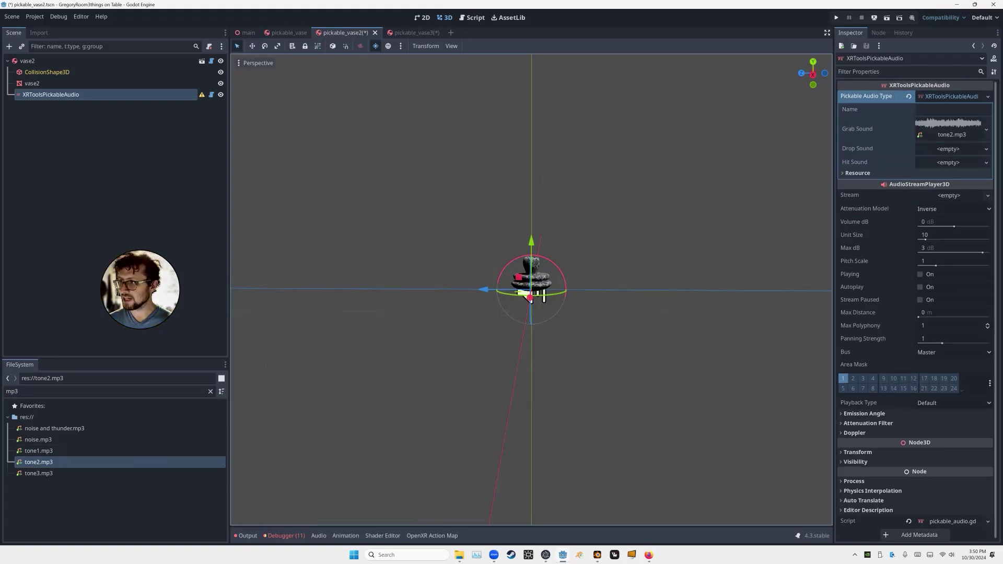
pyautogui.hotkey('ctrl', 's')
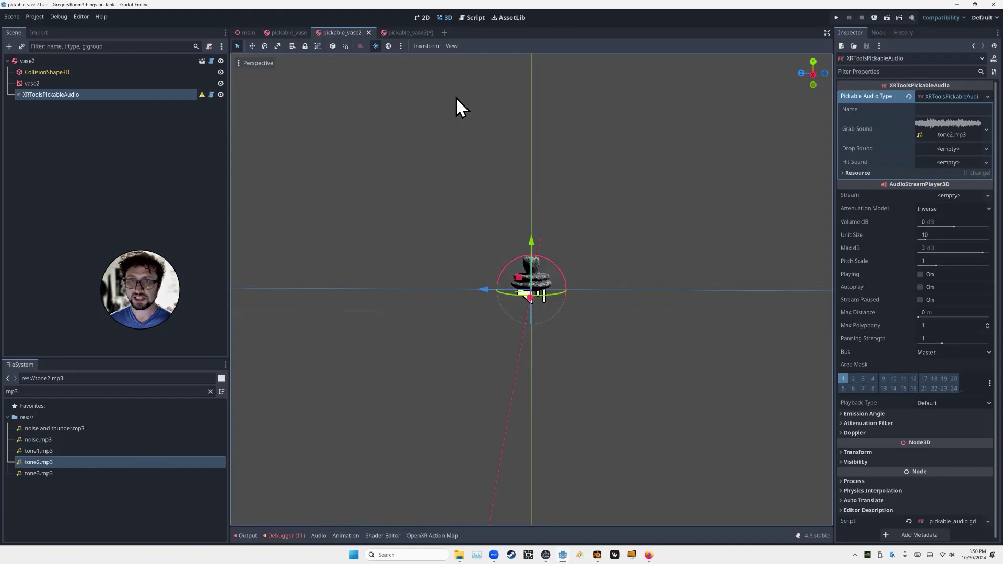
# - Give pickable_vase3's audio node a new XRToolsPickableAudioType with tone3.mp3 as its Grab Sound and save the scene
pyautogui.click(399, 34)
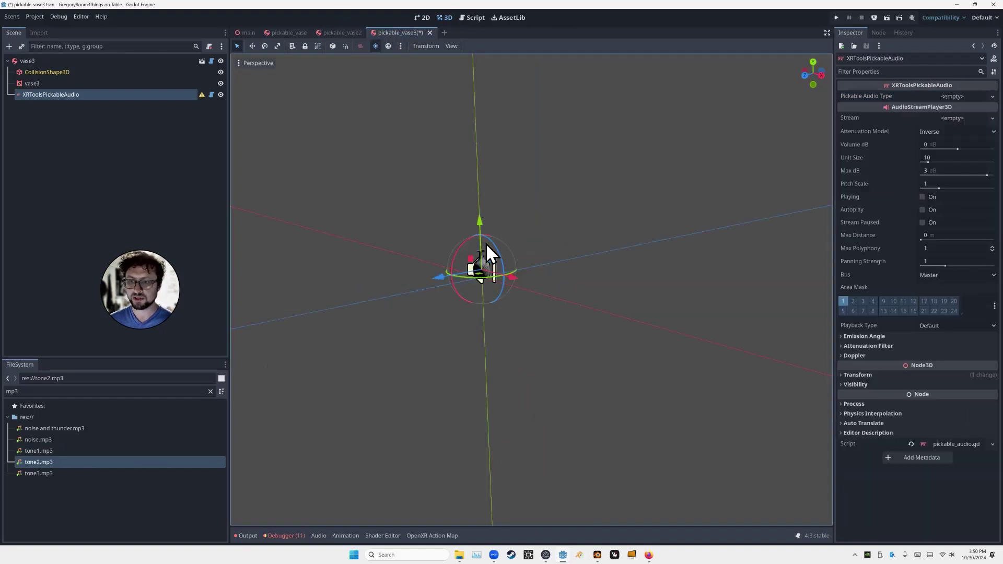
pyautogui.scroll(2, 531, 290)
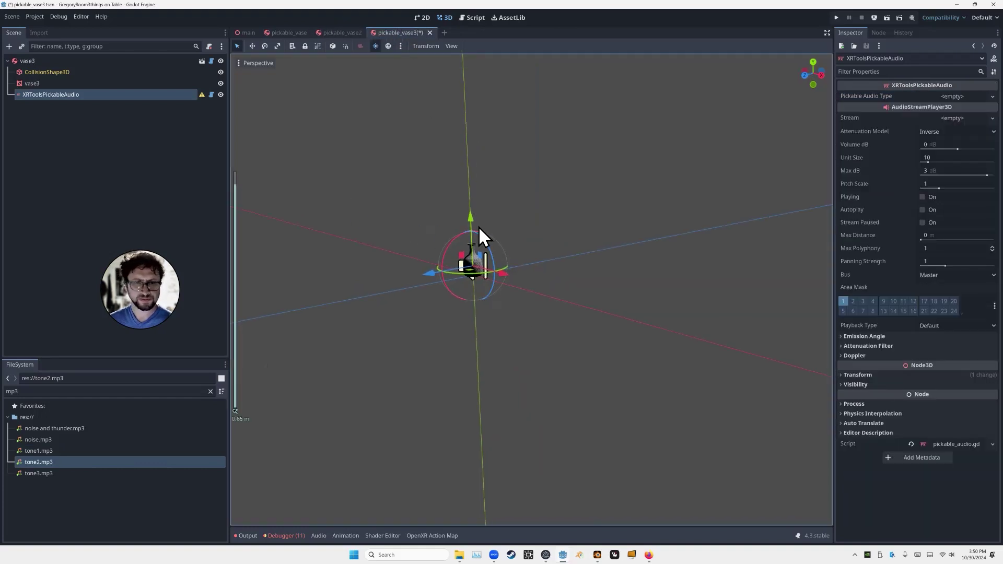
pyautogui.click(952, 96)
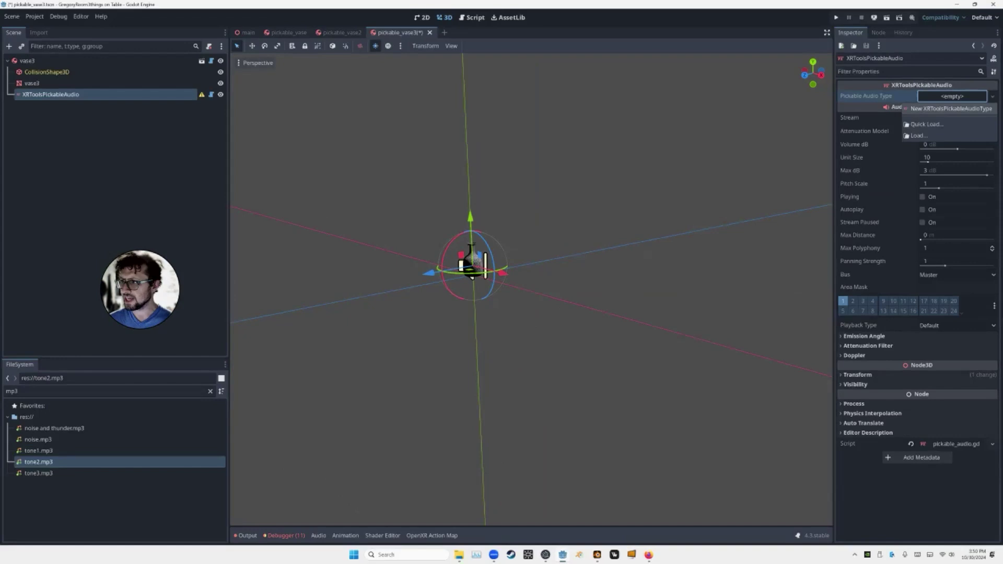
pyautogui.click(950, 108)
pyautogui.click(951, 96)
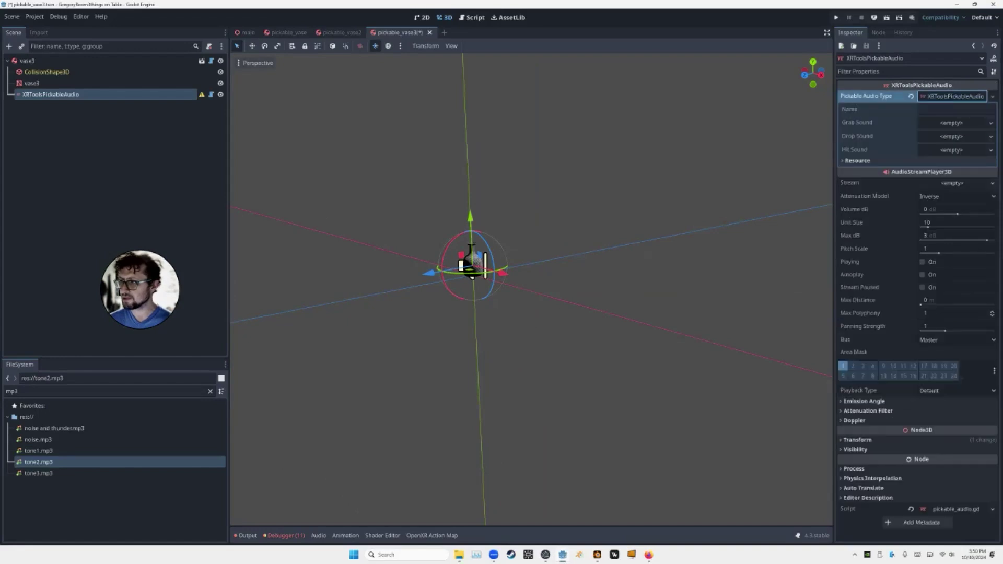
pyautogui.moveTo(38, 473); pyautogui.dragTo(948, 126)
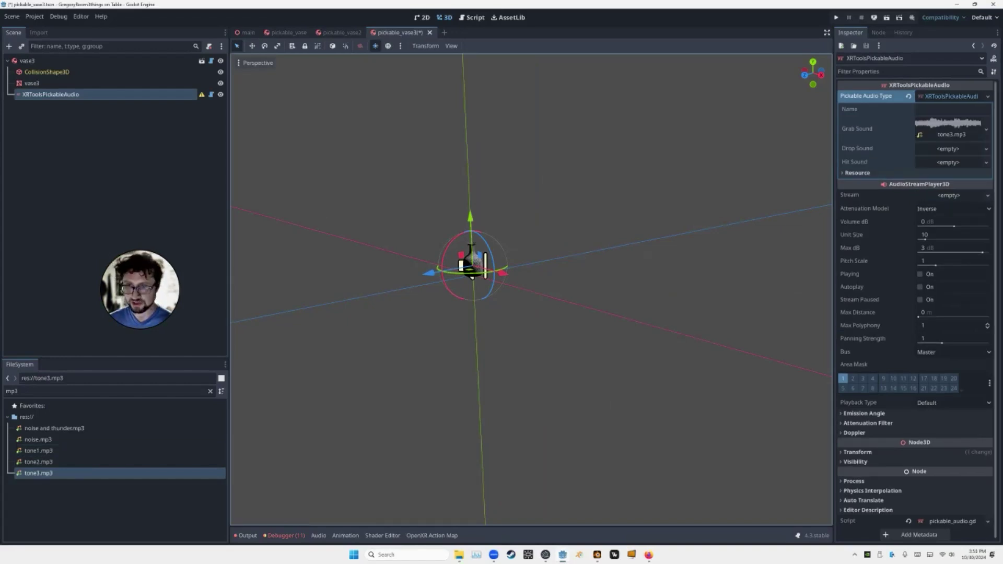
pyautogui.hotkey('ctrl', 's')
# - Return to the main scene, run the project and dismiss the OpenXR alert
pyautogui.click(247, 30)
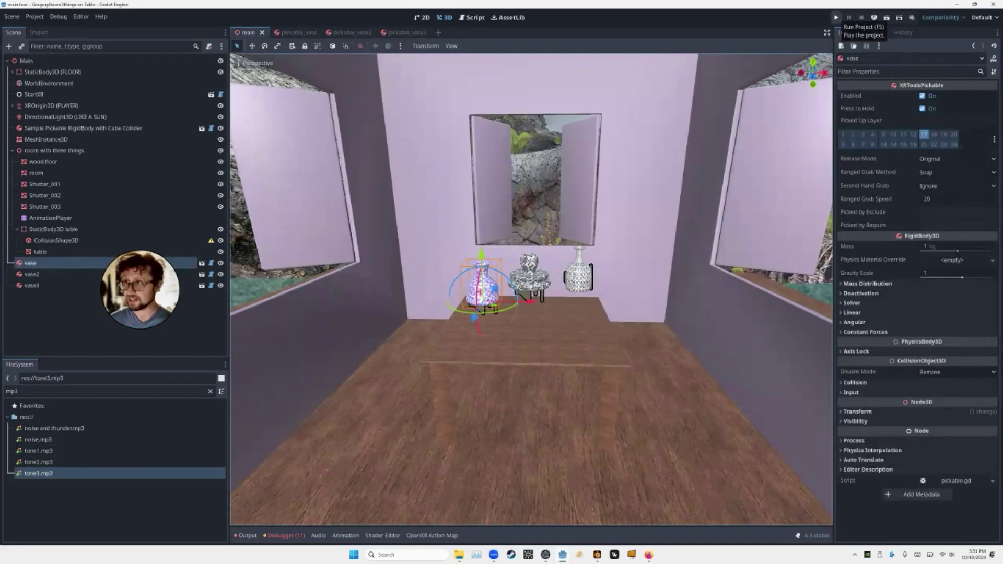
pyautogui.click(836, 17)
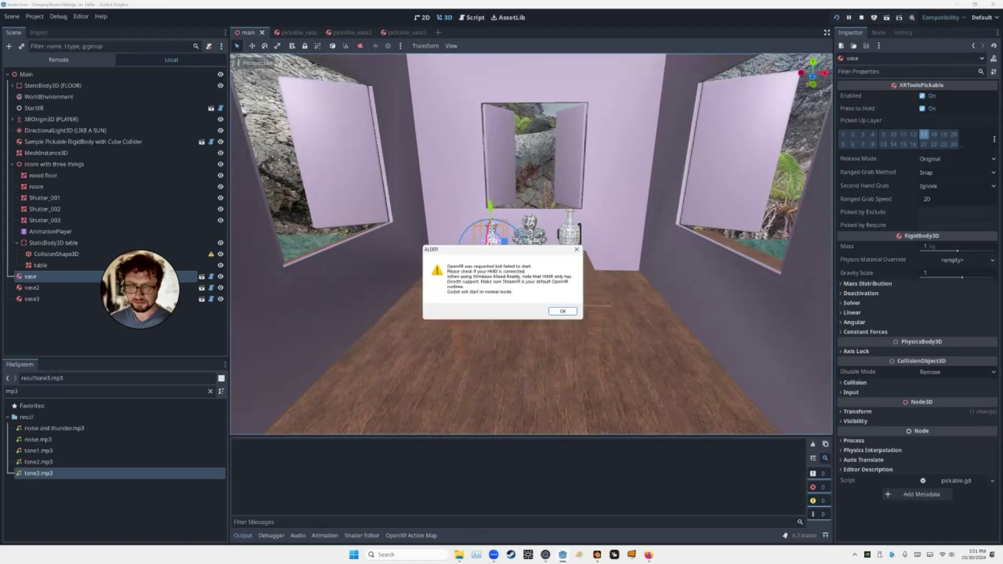
pyautogui.press('Return')
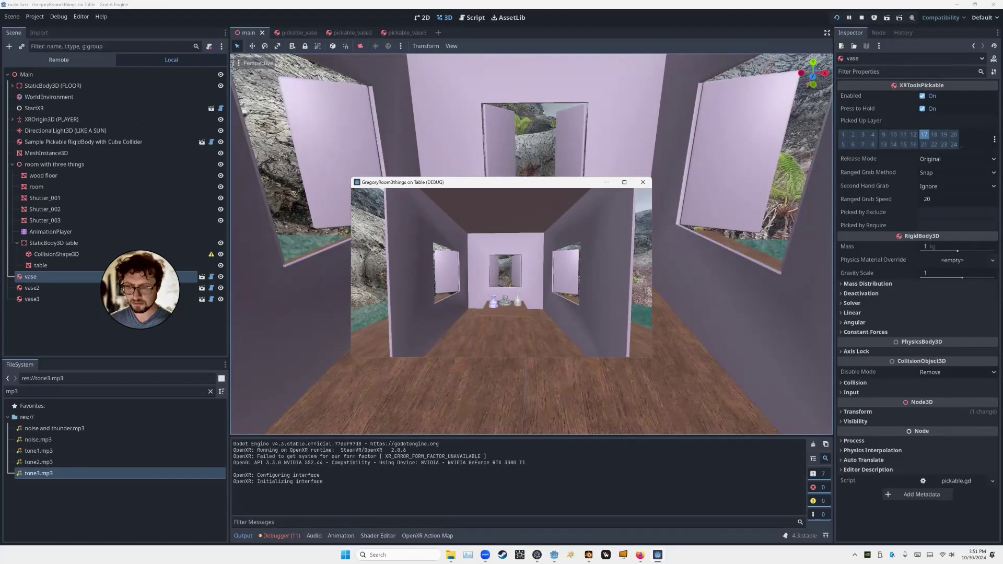
# - Maximize the running project's debug window
pyautogui.press('super+Up')
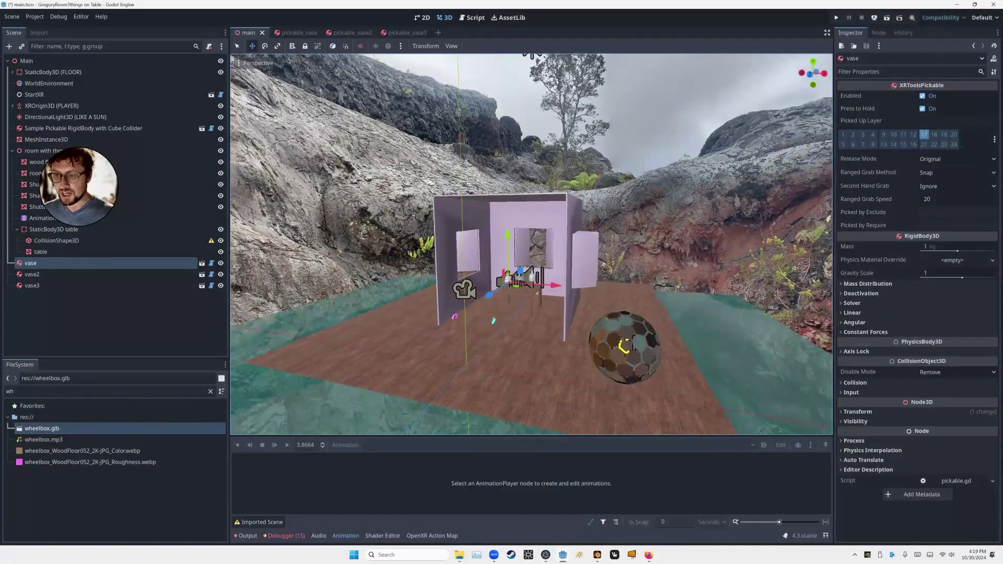
# - Examine the room, the vases on the table and the pickable ball in the main scene from several angles and distances
pyautogui.scroll(4, 531, 244)
pyautogui.keyDown('shift'); pyautogui.moveTo(531, 244); pyautogui.dragTo(533, 164, button='middle'); pyautogui.keyUp('shift')
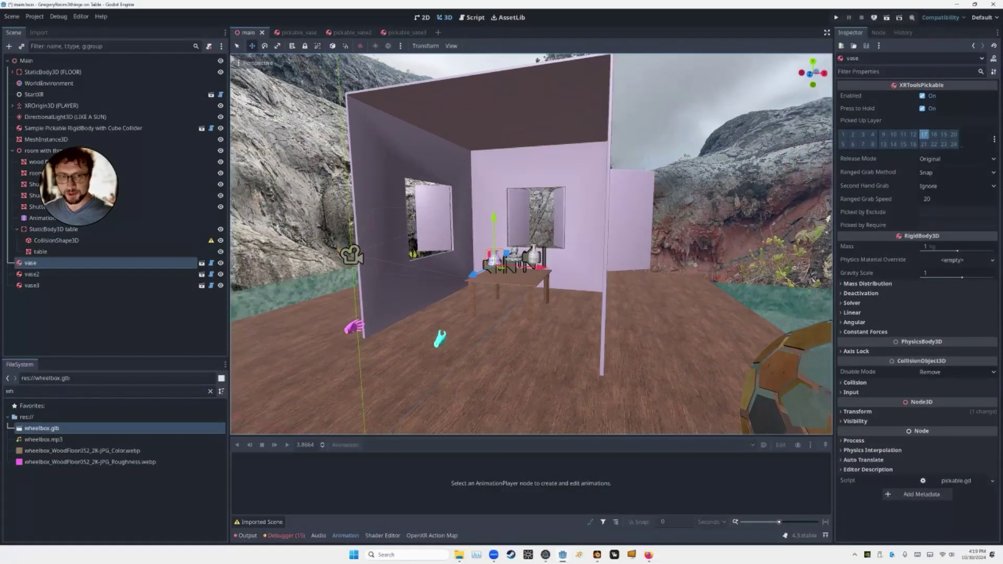
pyautogui.moveTo(531, 244); pyautogui.dragTo(466, 253, button='middle')
pyautogui.scroll(-6, 531, 244)
pyautogui.scroll(-7, 531, 244)
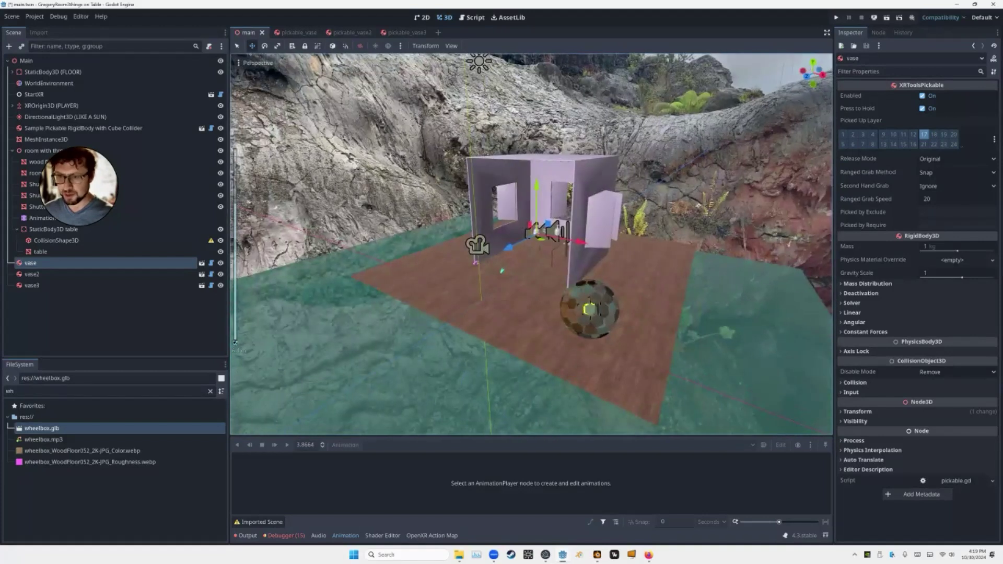
pyautogui.scroll(15, 531, 244)
pyautogui.scroll(2, 531, 244)
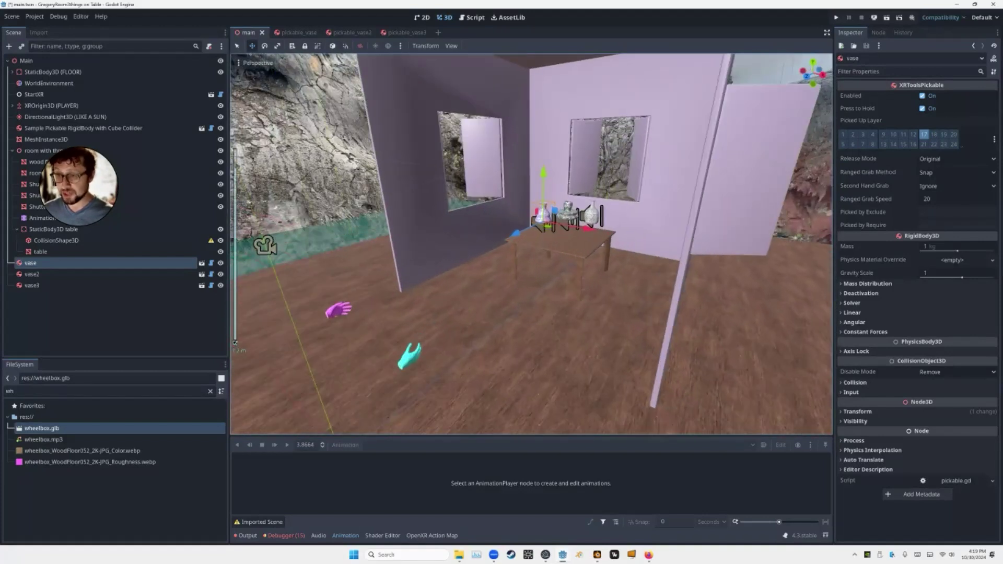
pyautogui.moveTo(531, 244); pyautogui.dragTo(563, 249, button='middle')
pyautogui.scroll(-11, 531, 244)
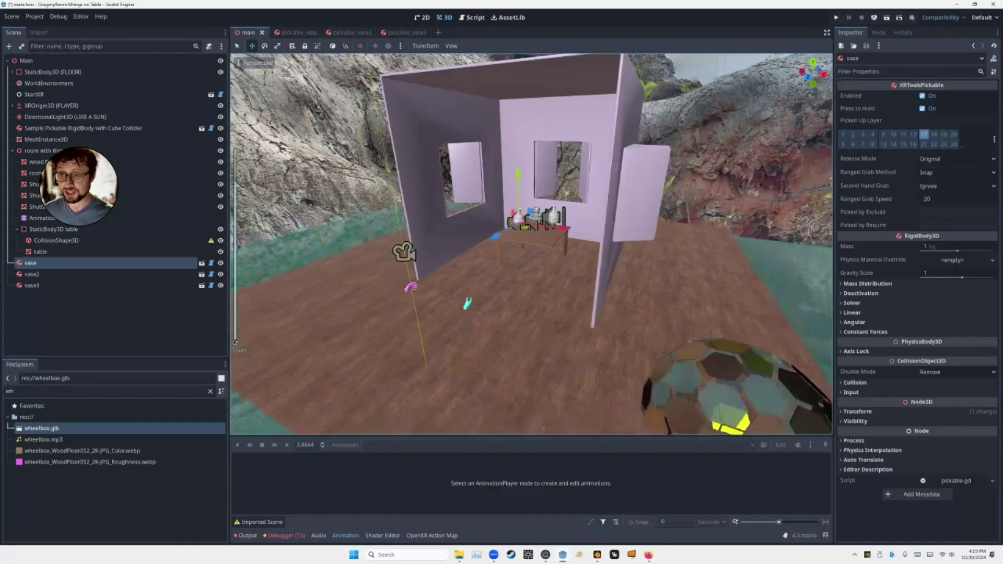
pyautogui.scroll(-3, 531, 244)
pyautogui.scroll(3, 531, 244)
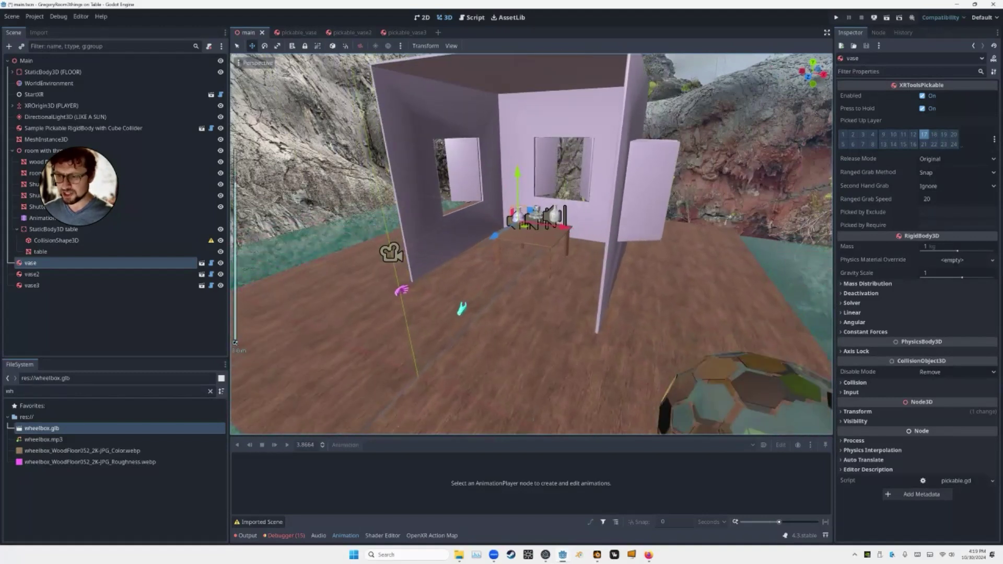
pyautogui.scroll(-4, 531, 244)
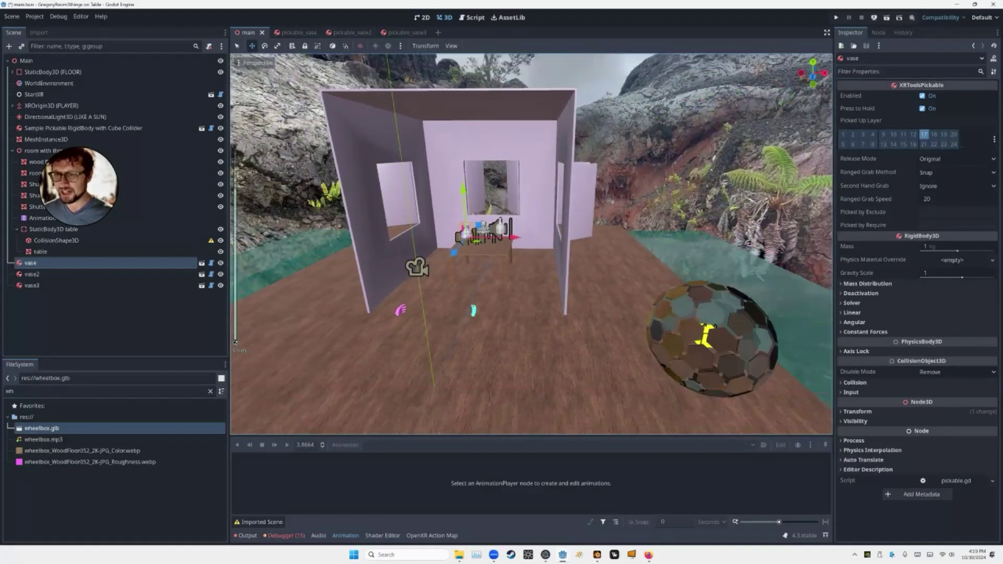
pyautogui.moveTo(531, 244); pyautogui.dragTo(522, 235, button='middle')
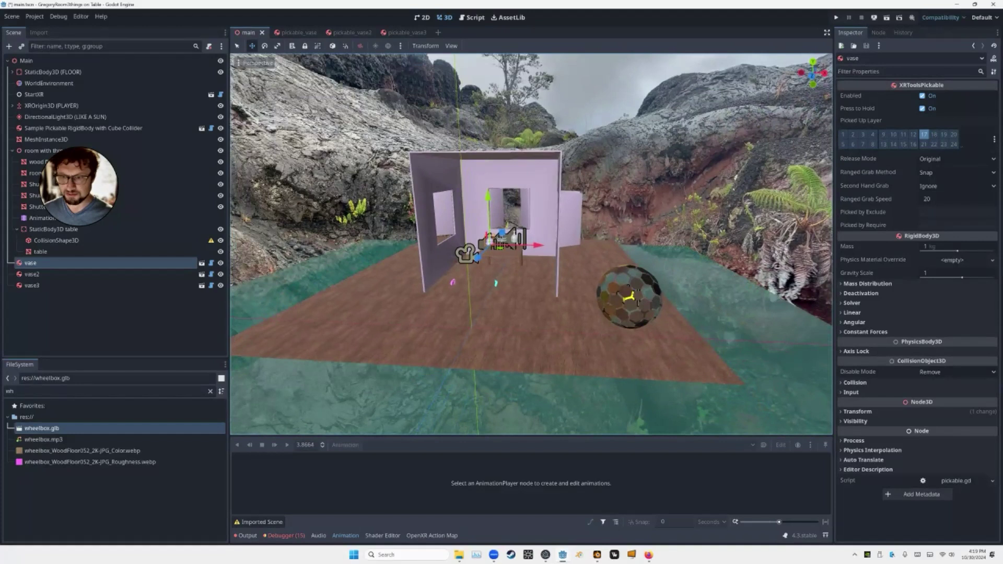
pyautogui.scroll(4, 531, 244)
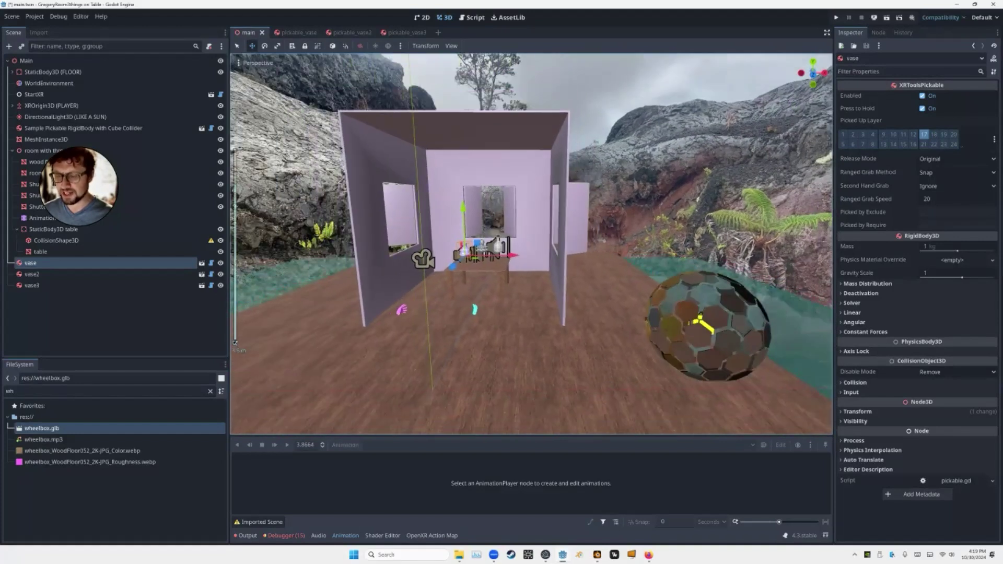
pyautogui.scroll(-2, 531, 244)
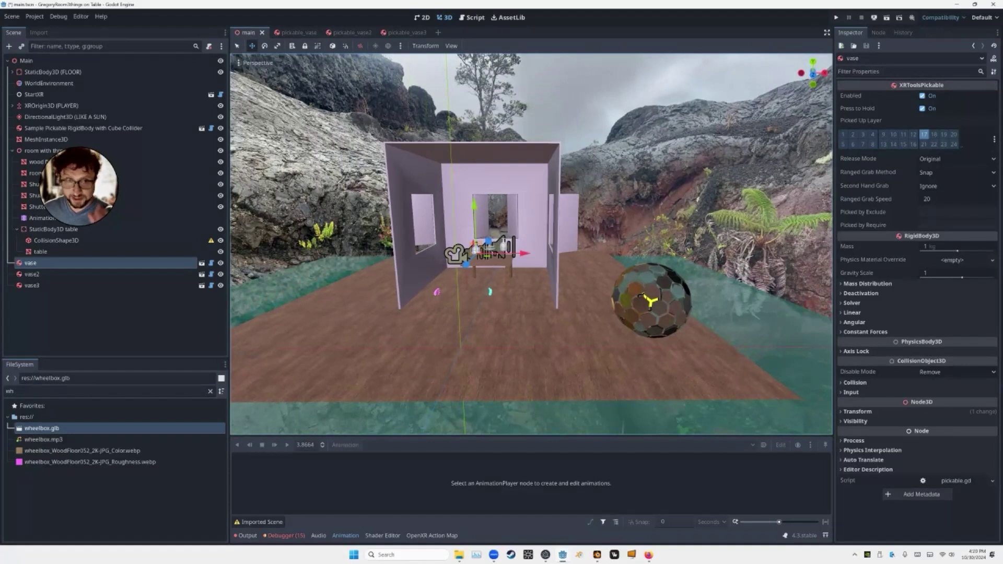
pyautogui.scroll(12, 531, 243)
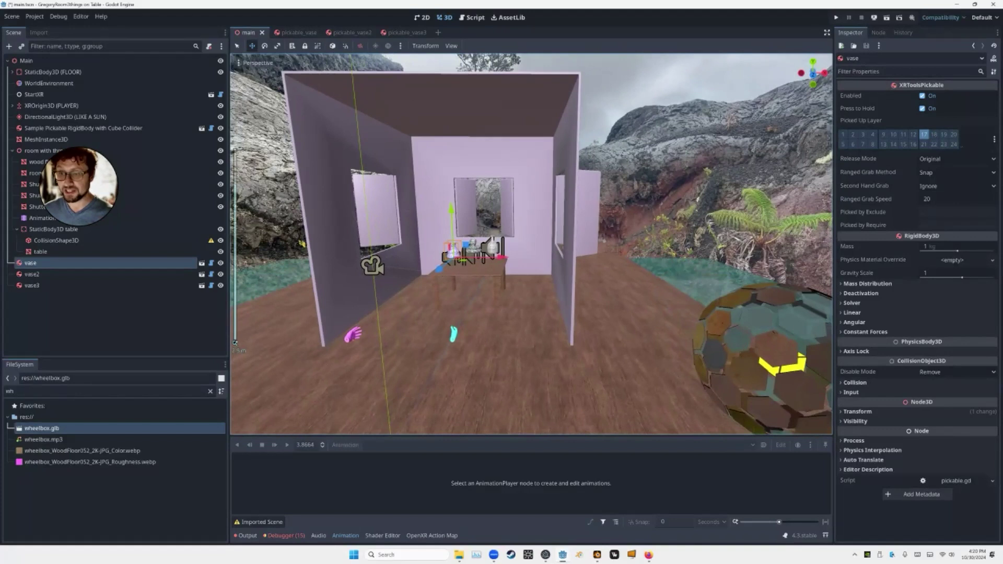
pyautogui.moveTo(531, 244); pyautogui.dragTo(483, 265, button='middle')
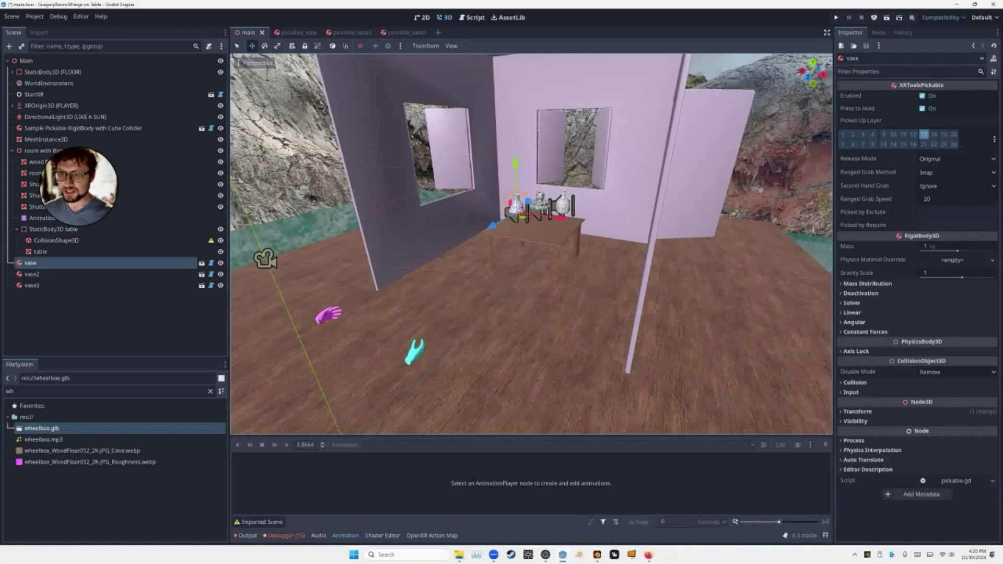
pyautogui.scroll(-5, 531, 244)
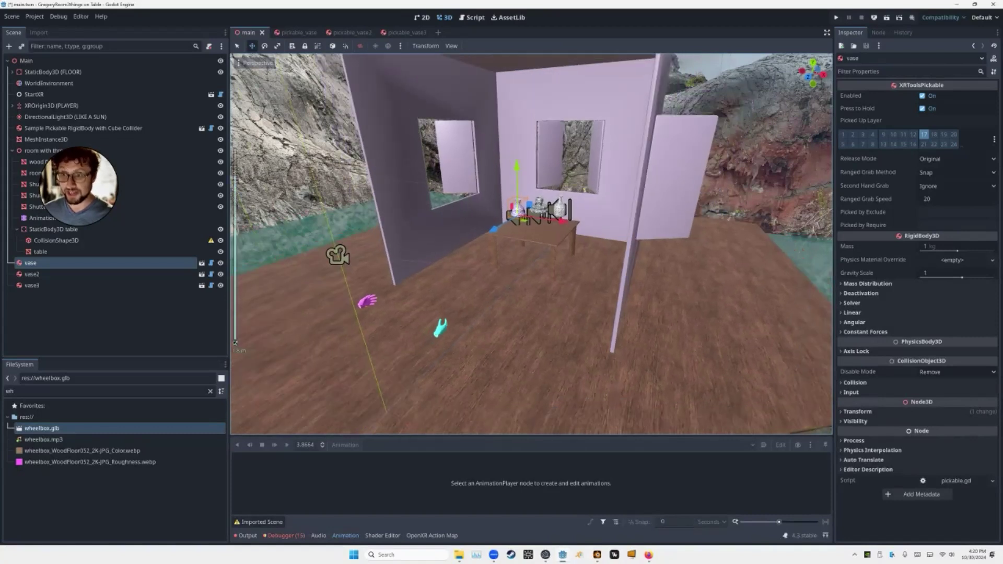
pyautogui.moveTo(531, 244); pyautogui.dragTo(585, 222, button='middle')
pyautogui.scroll(-5, 567, 232)
pyautogui.moveTo(485, 249); pyautogui.dragTo(490, 249, button='middle')
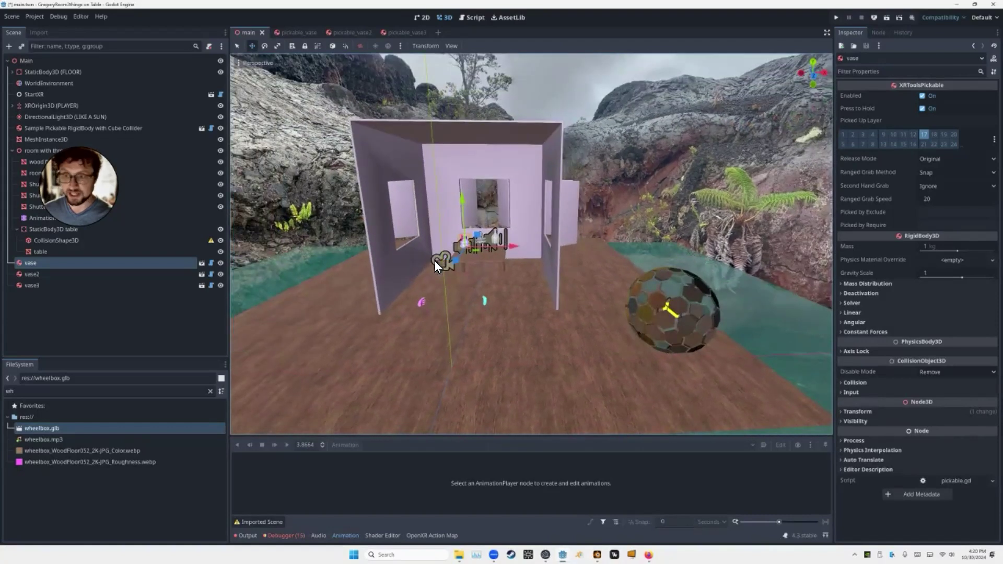
pyautogui.moveTo(452, 249); pyautogui.dragTo(469, 253, button='right')
pyautogui.moveTo(469, 253); pyautogui.dragTo(439, 285, button='middle')
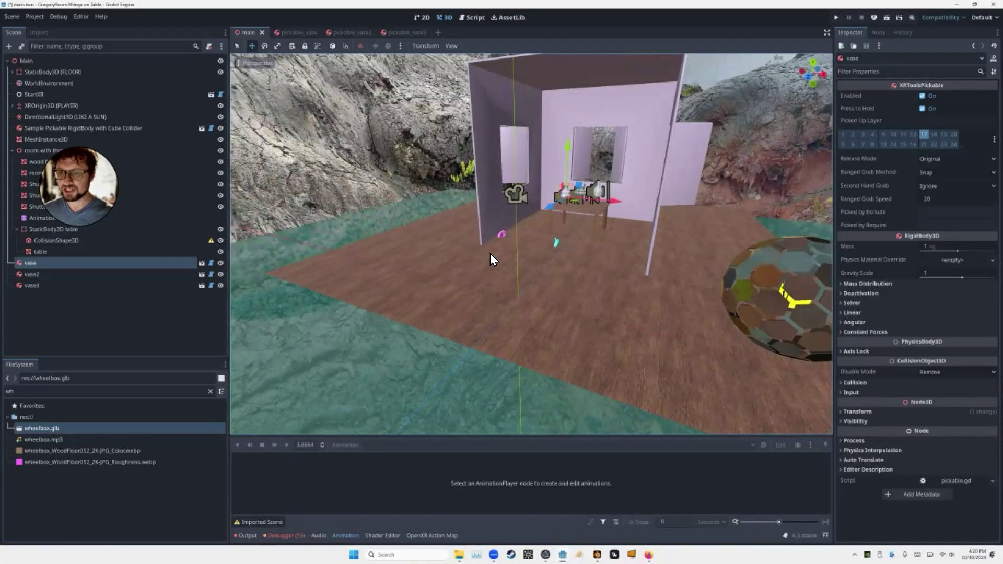
pyautogui.scroll(-5, 490, 253)
pyautogui.moveTo(490, 253); pyautogui.dragTo(490, 252, button='middle')
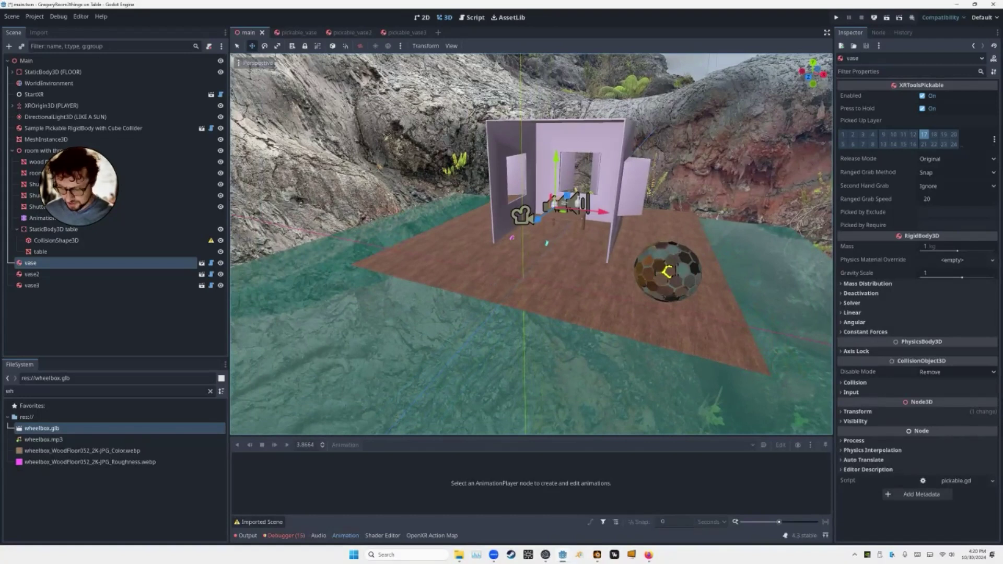
# - Switch to Blender, play the opening box animation with its bikeGear sound strip, and stop playback
pyautogui.hotkey('alt', 'Tab')
pyautogui.keyDown('shift'); pyautogui.moveTo(386, 259); pyautogui.dragTo(365, 257, button='middle'); pyautogui.keyUp('shift')
pyautogui.press('space')
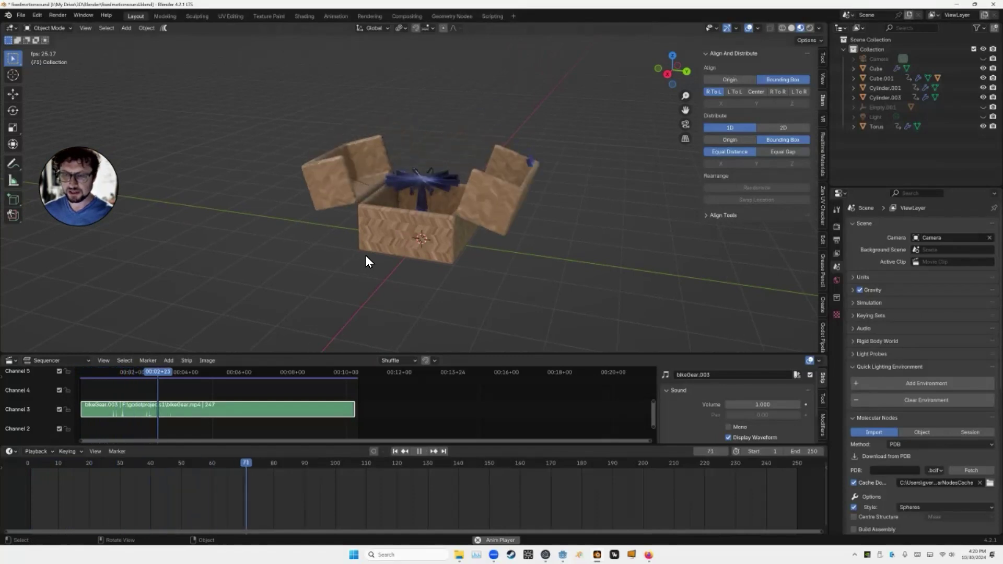
pyautogui.press('space')
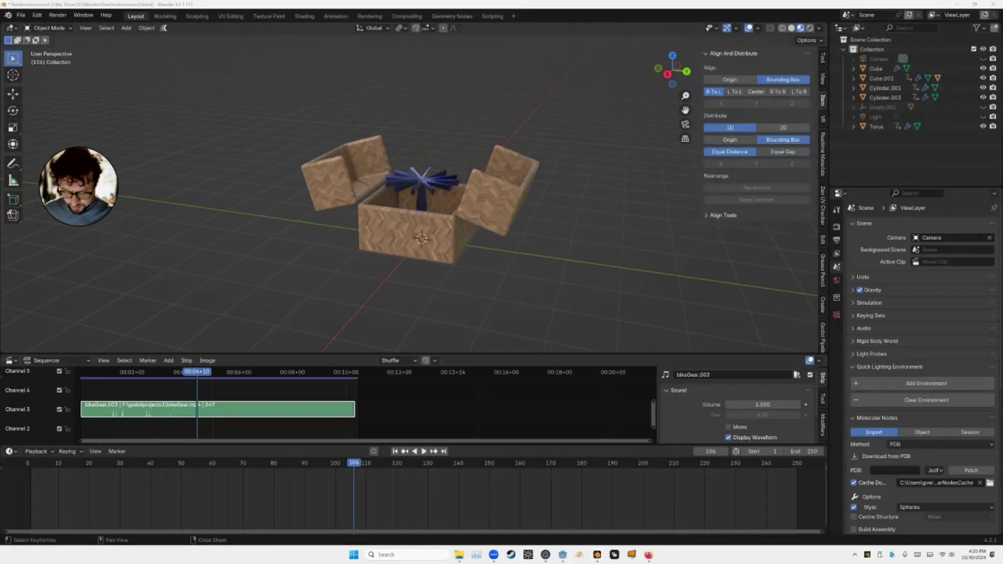
# - Watch the source video bikeGear.mp4 from the godotprojects1 folder and close the player
pyautogui.click(459, 554)
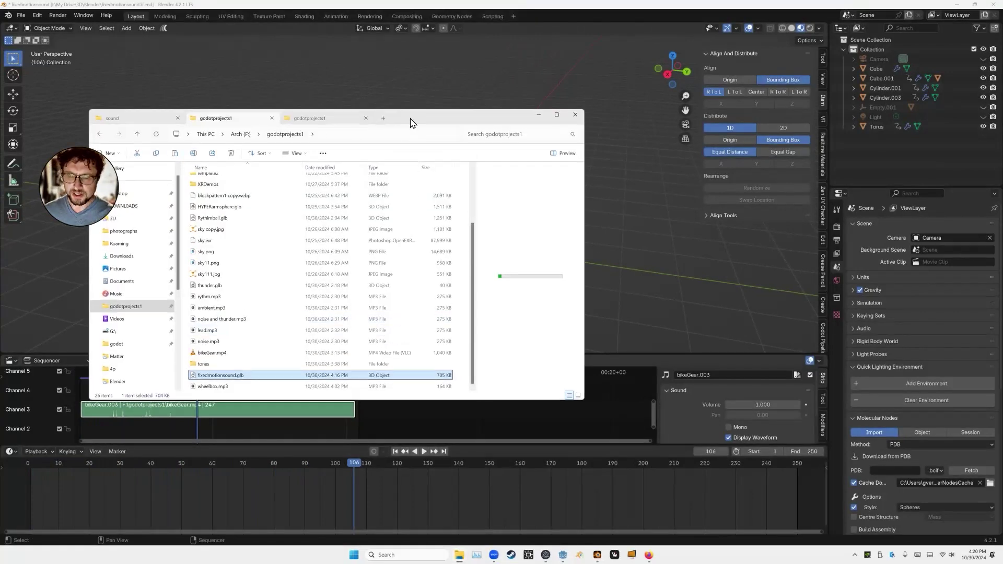
pyautogui.hotkey('alt', 'Tab')
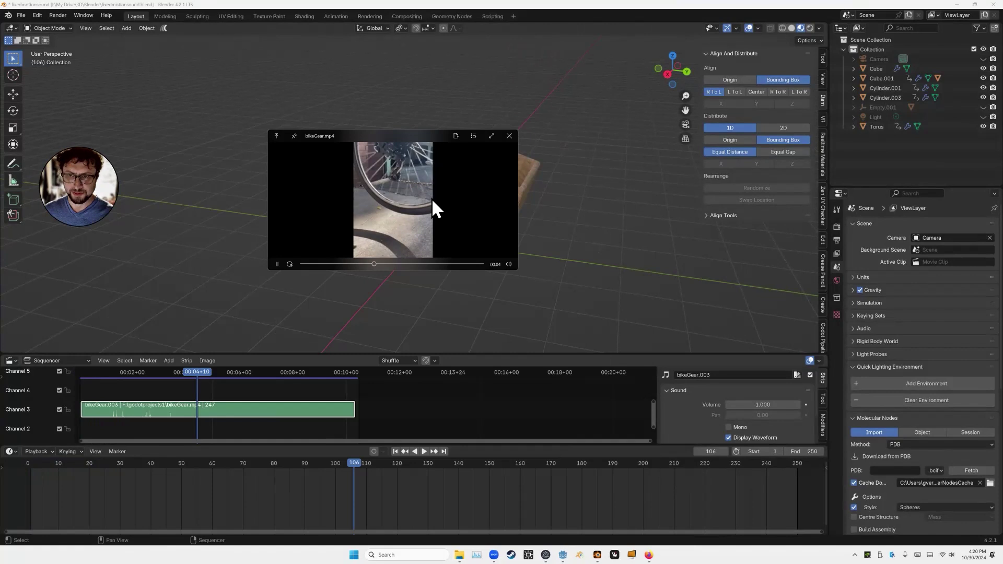
pyautogui.click(509, 136)
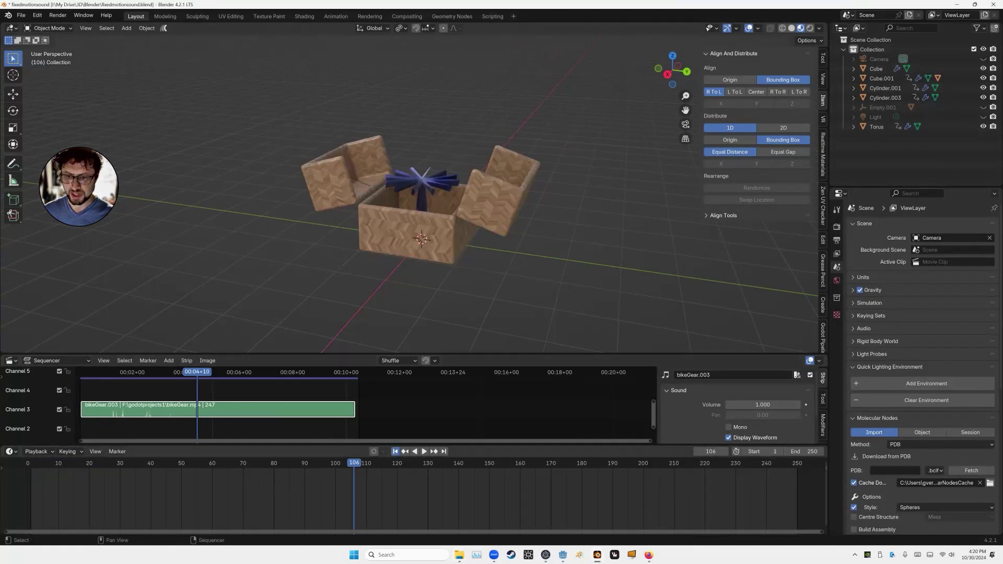
# - Replay the box animation from the first frame, stop it and return to the first frame
pyautogui.hotkey('shift', 'Left')
pyautogui.press('space')
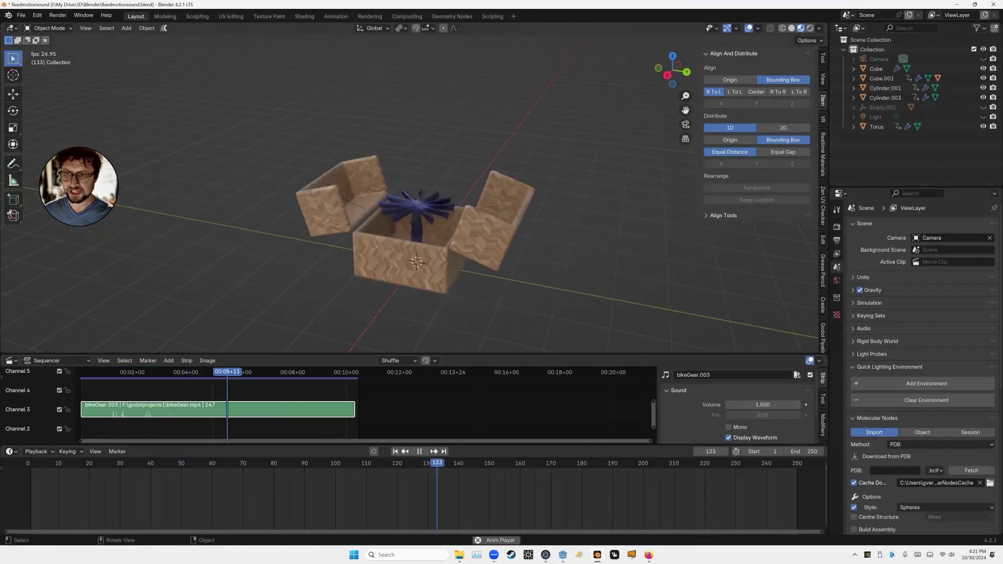
pyautogui.press('space')
pyautogui.hotkey('shift', 'Left')
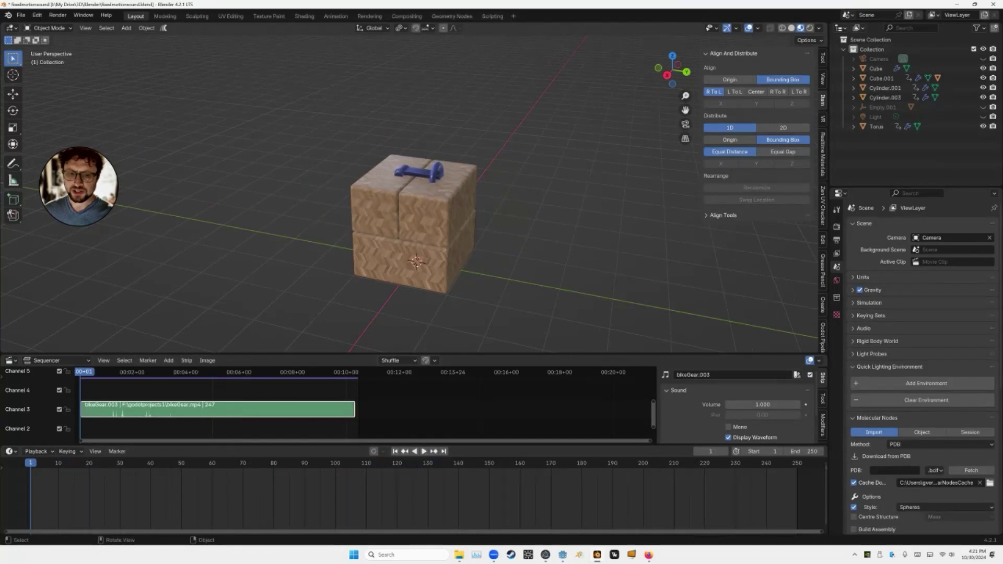
# - Open the glTF 2.0 export settings for fixedmotionsound.glb and review the Include, Data and Material options
pyautogui.click(21, 15)
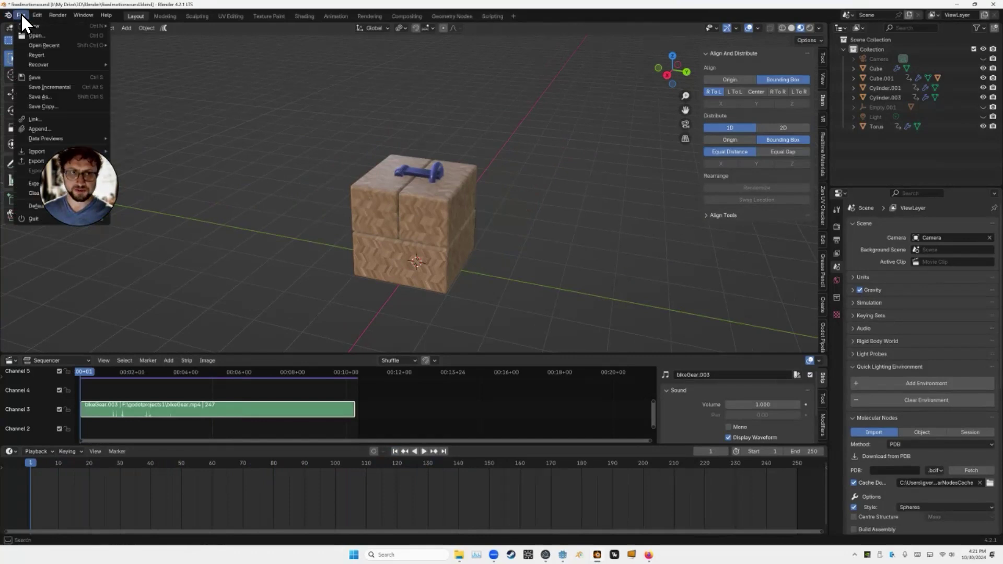
pyautogui.moveTo(34, 161)
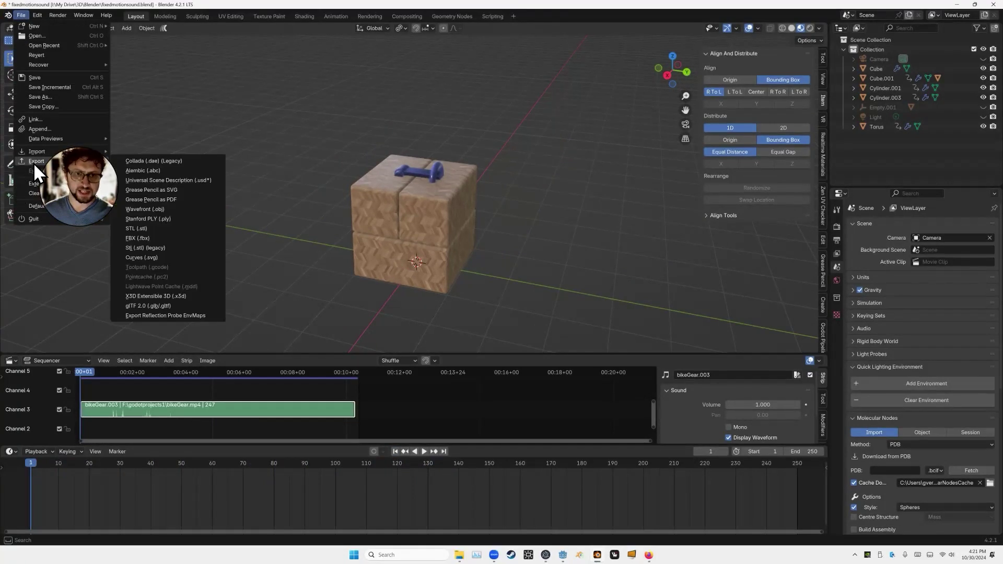
pyautogui.click(156, 305)
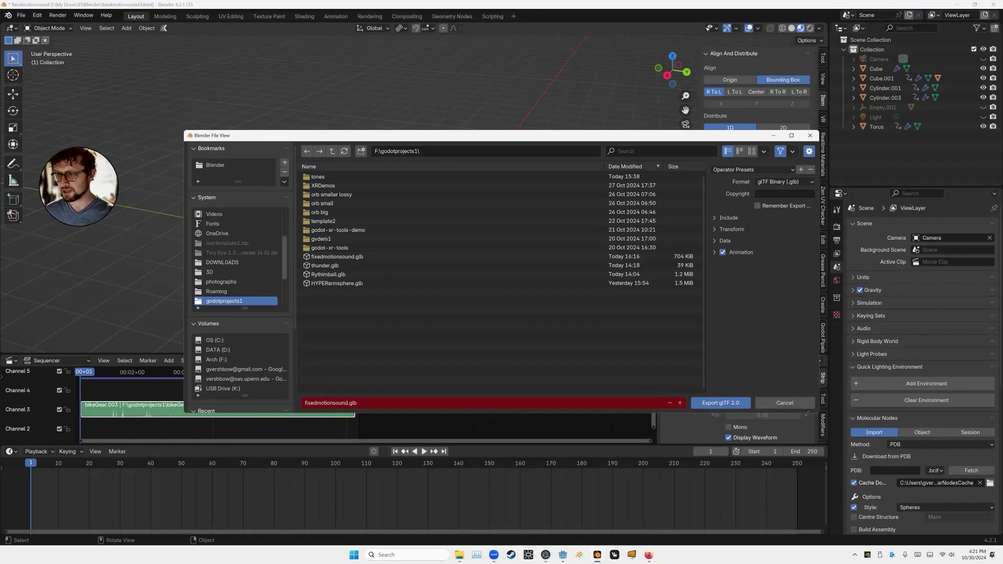
pyautogui.click(728, 218)
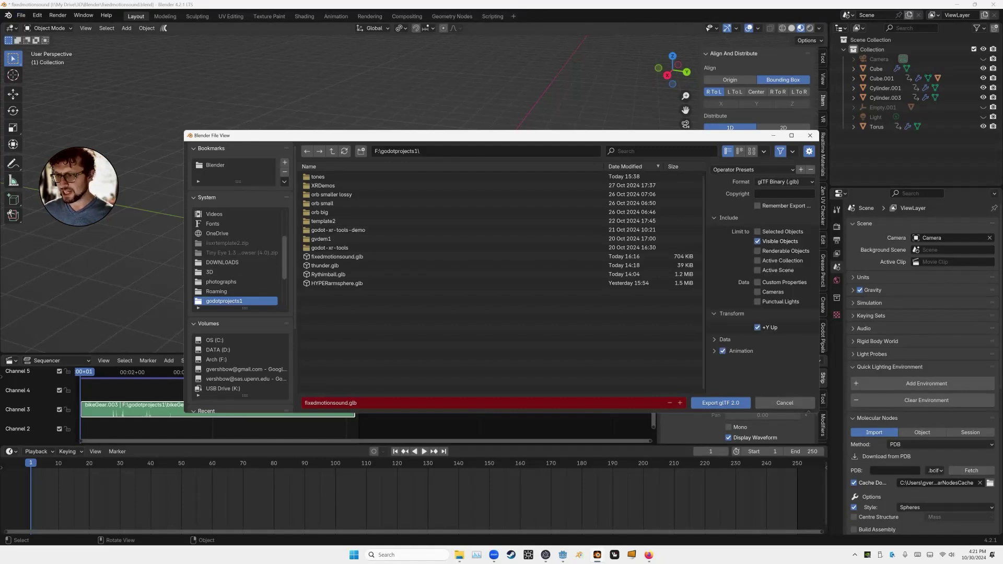
pyautogui.click(724, 339)
pyautogui.scroll(-3, 761, 282)
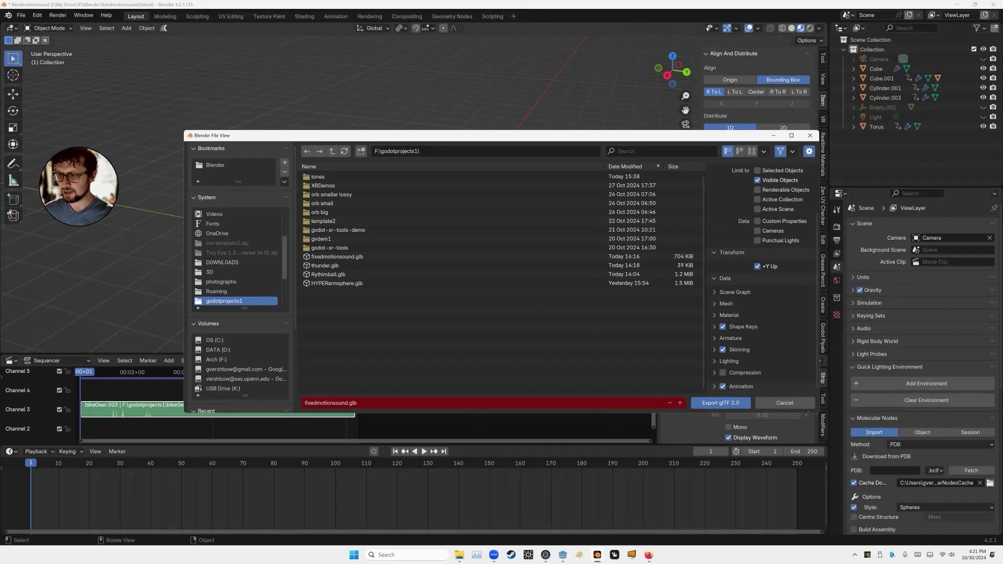
pyautogui.click(729, 315)
pyautogui.scroll(-3, 762, 292)
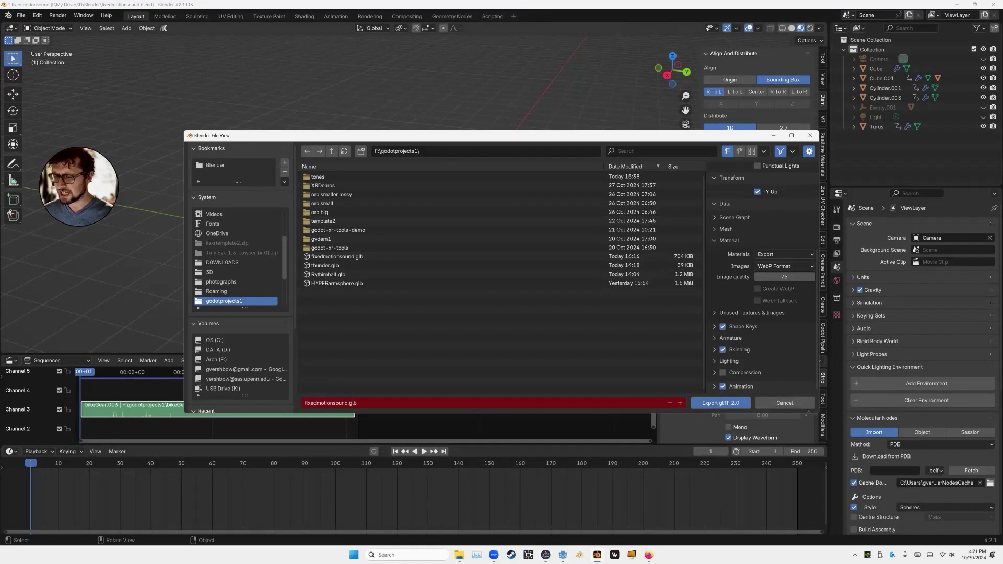
# - Review the export's animation settings with the Active actions merged mode selected, and cancel the export
pyautogui.scroll(-4, 763, 288)
pyautogui.click(783, 287)
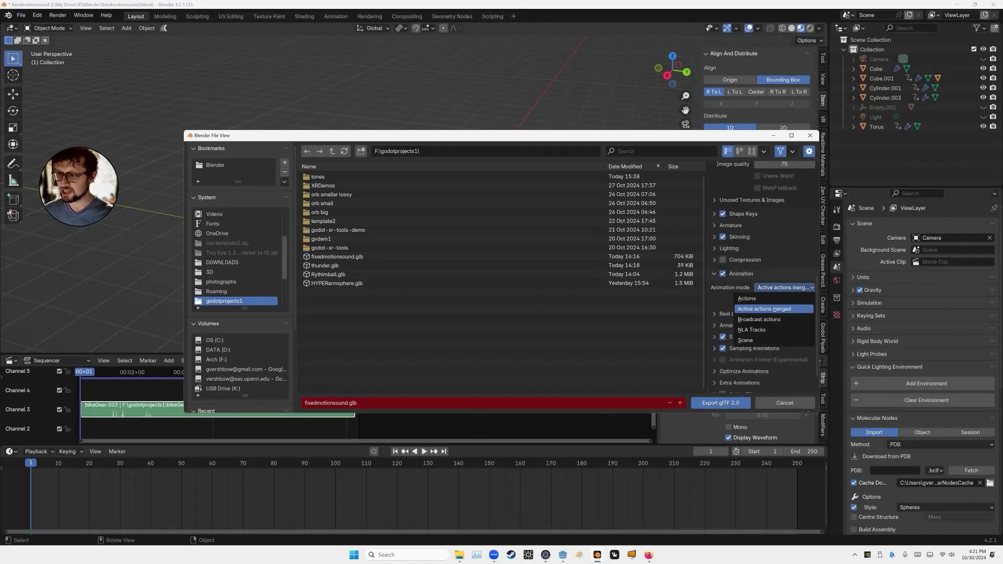
pyautogui.click(764, 309)
pyautogui.scroll(-1, 762, 308)
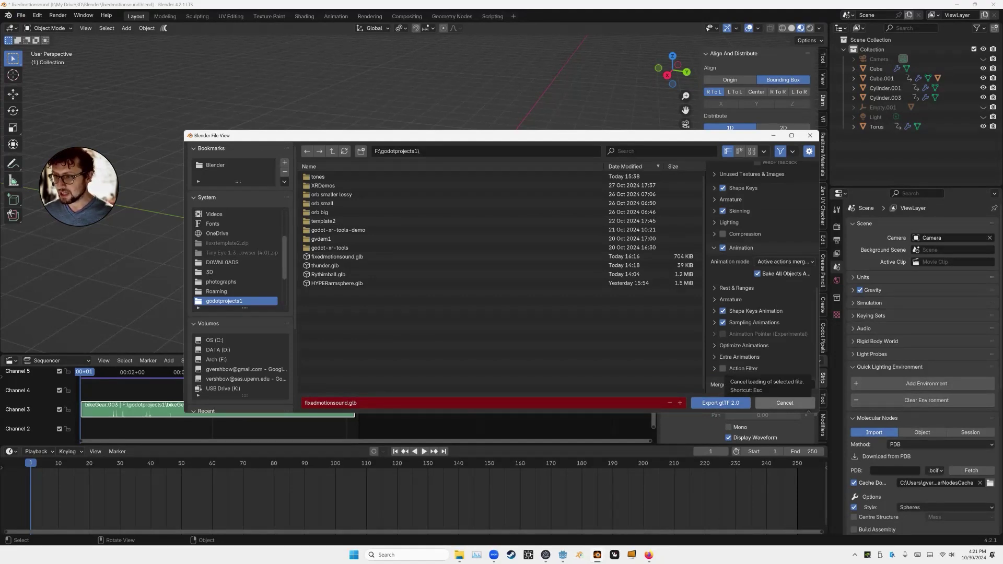
pyautogui.click(785, 403)
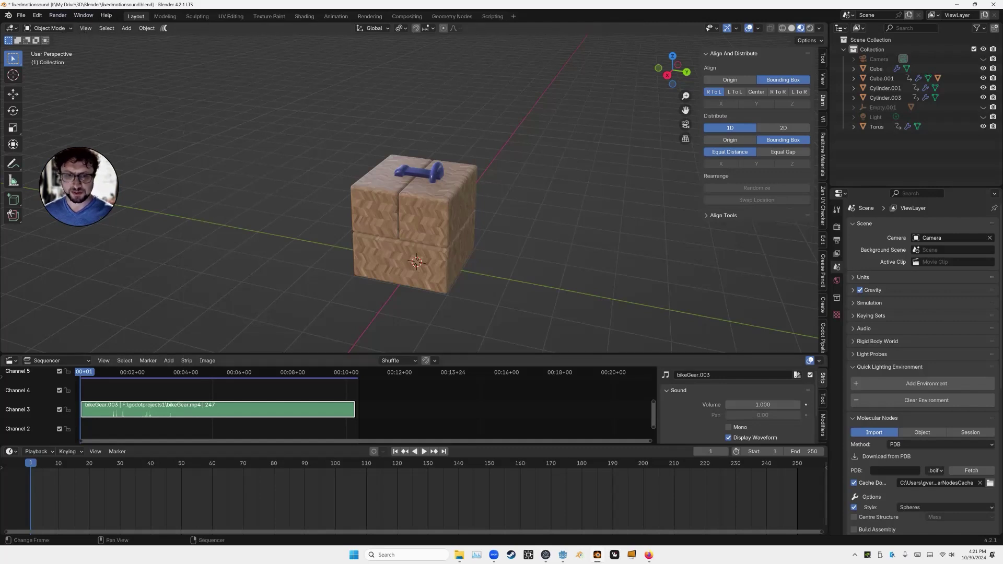
# - Play the box animation, scrub back from the end of the sound strip and stop playback
pyautogui.press('space')
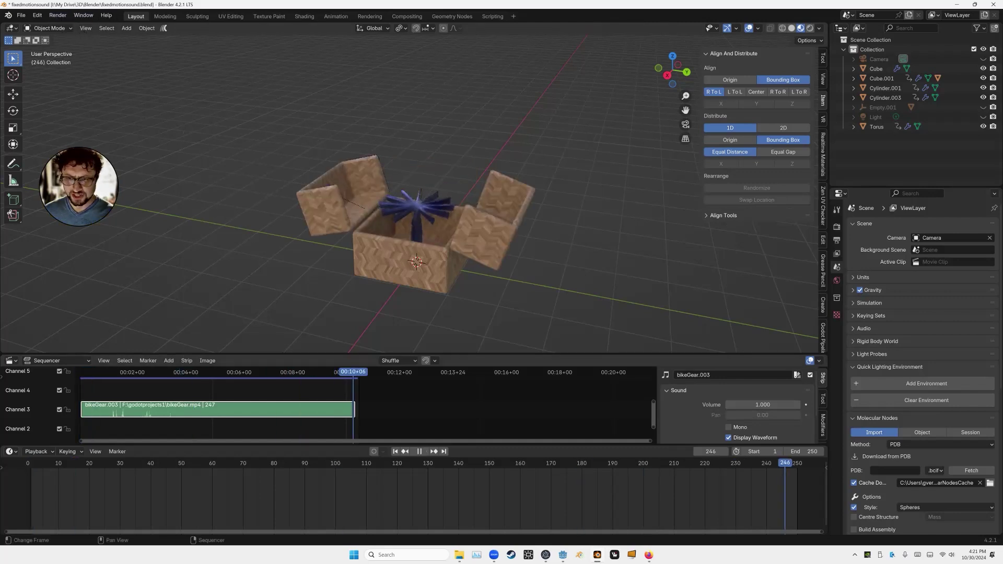
pyautogui.moveTo(356, 372); pyautogui.dragTo(266, 372)
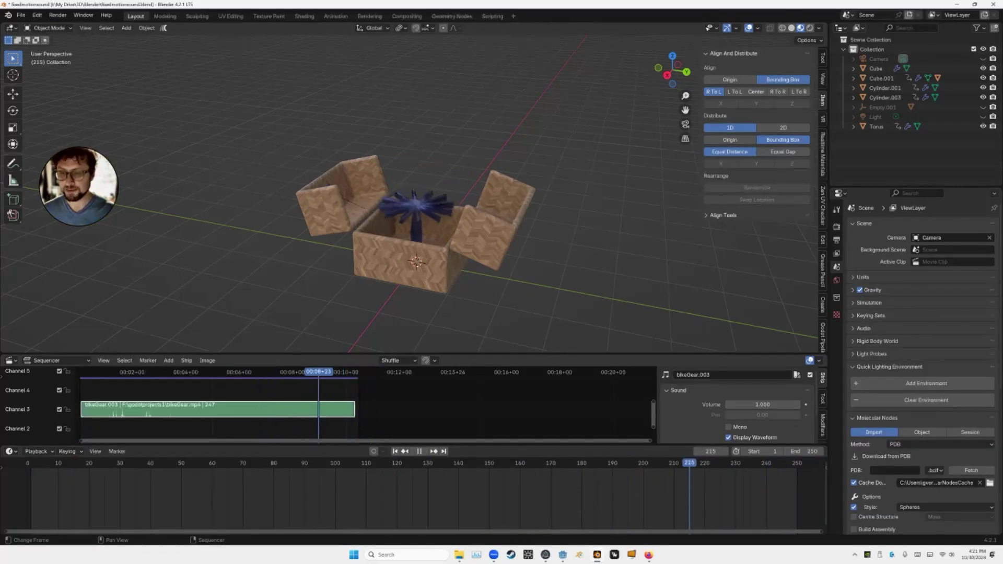
pyautogui.press('space')
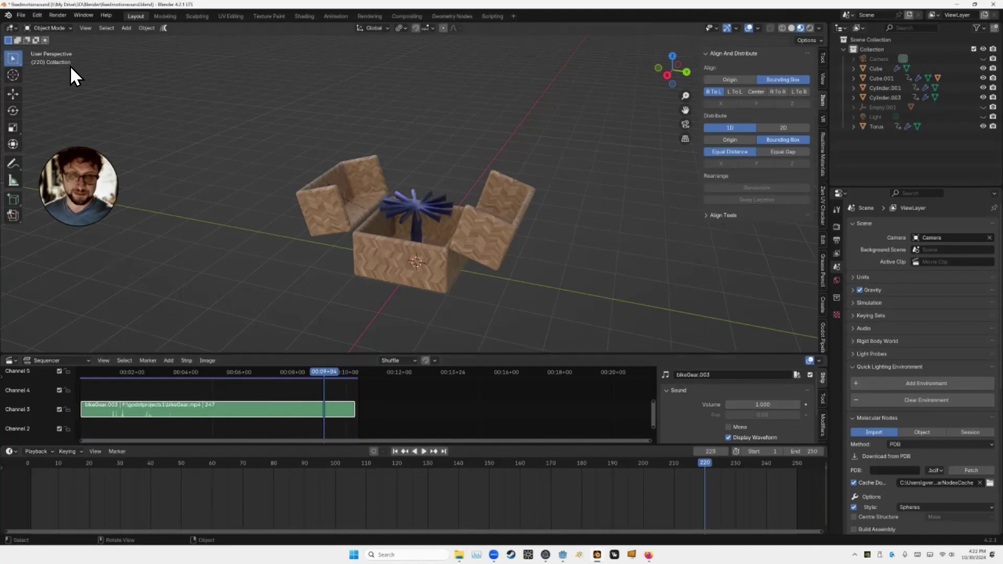
pyautogui.click(57, 15)
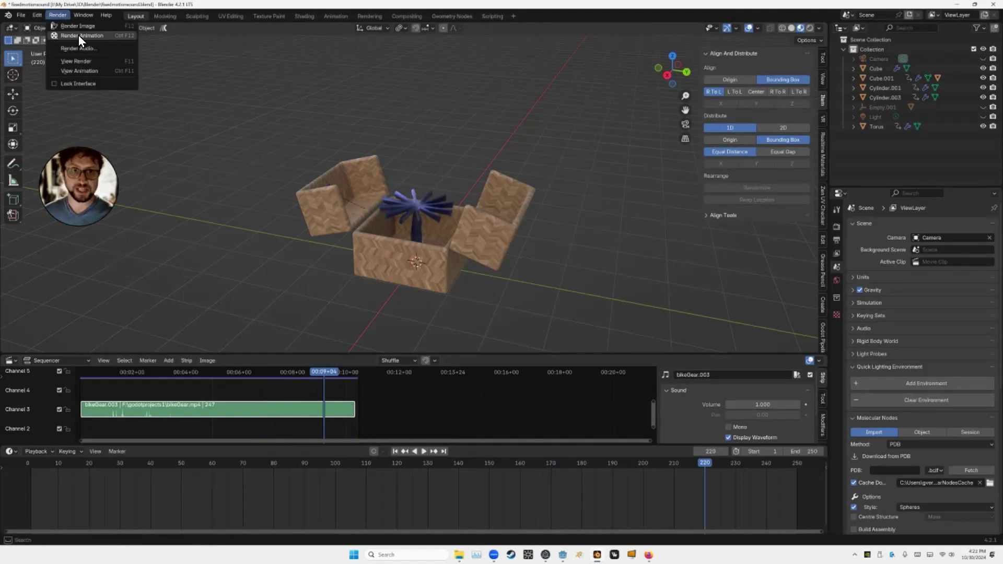
pyautogui.click(78, 35)
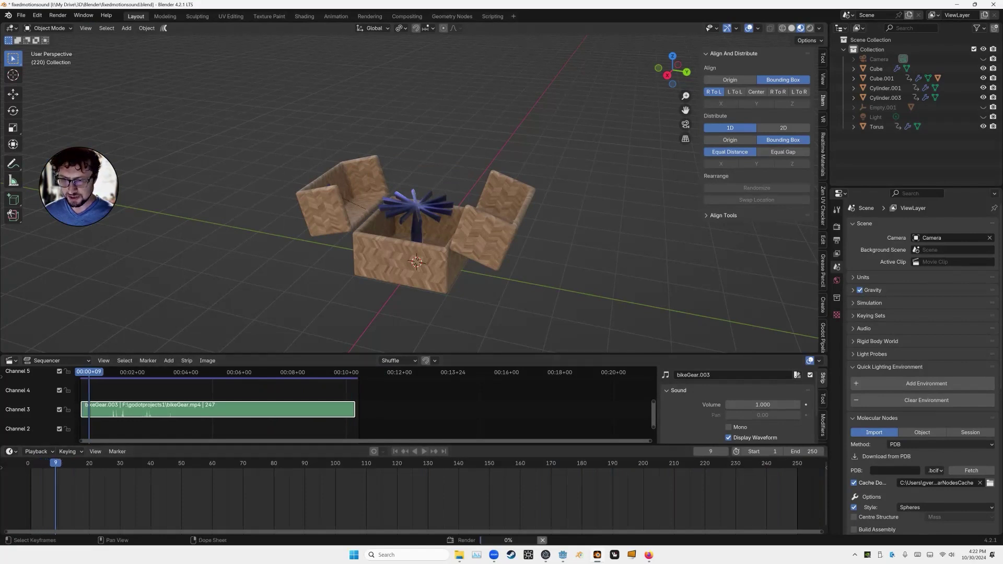
pyautogui.press('Escape')
# - Review the audio render settings for mixing down wheelbox.mp3 and cancel the export
pyautogui.click(62, 14)
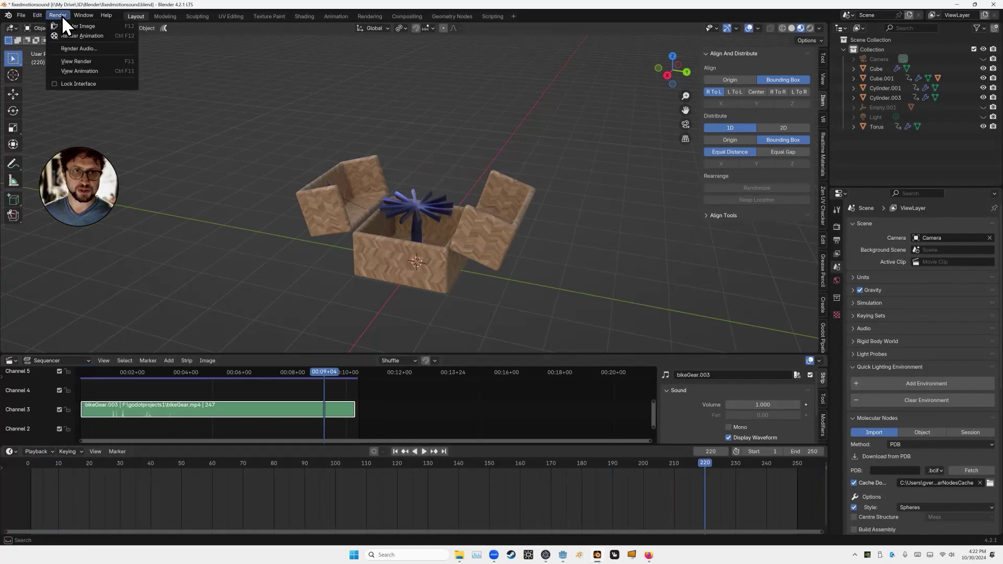
pyautogui.click(73, 49)
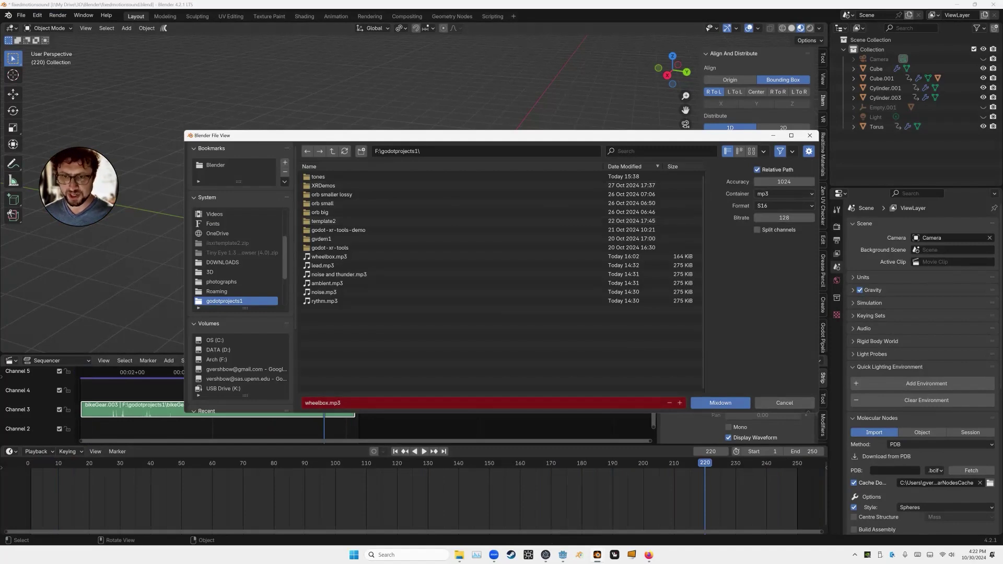
pyautogui.click(778, 403)
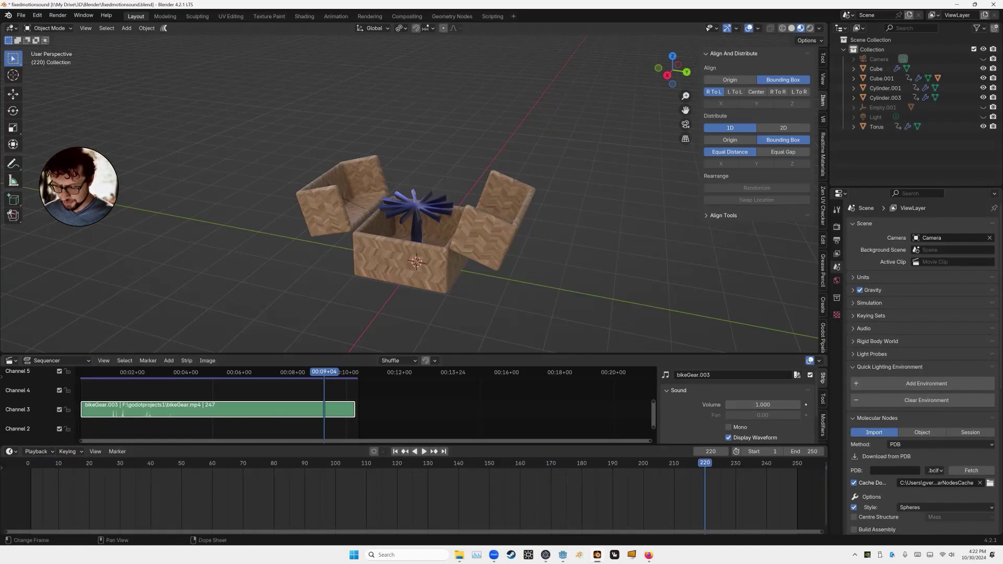
# - Switch to Godot and remove wheelbox.glb and its WoodFloor052 Color and Roughness textures from the project
pyautogui.hotkey('alt', 'Tab')
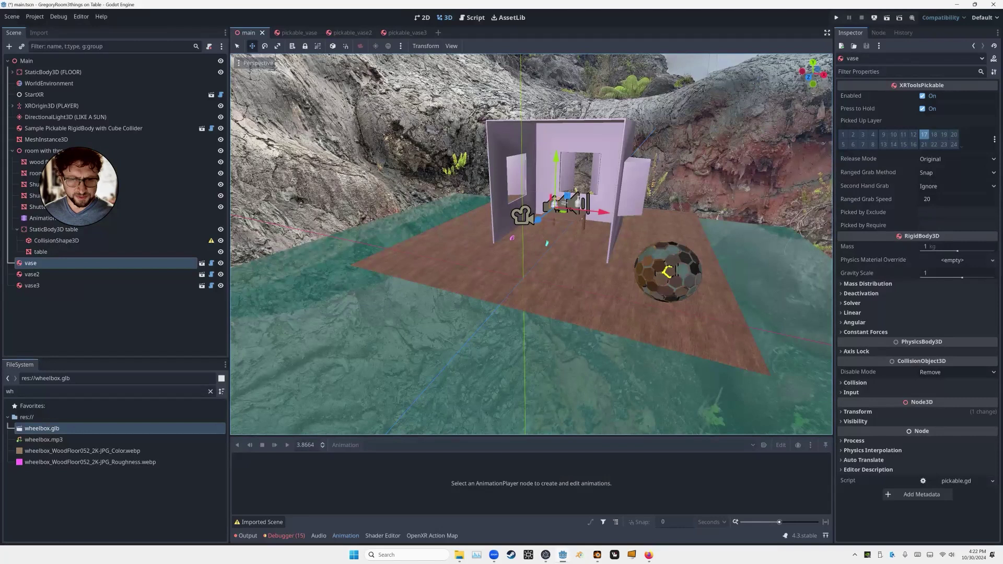
pyautogui.click(42, 428)
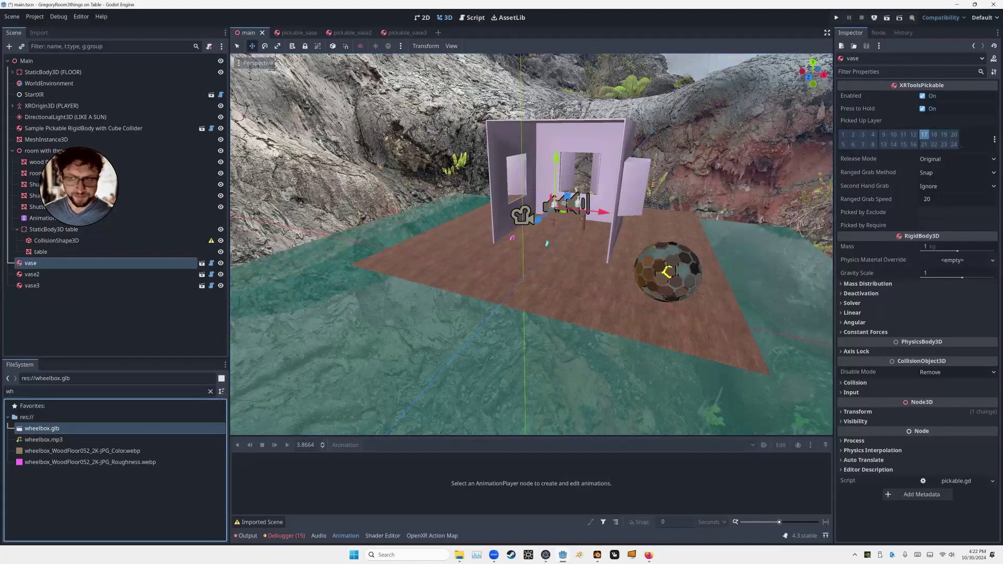
pyautogui.keyDown('ctrl'); pyautogui.click(82, 450); pyautogui.keyUp('ctrl')
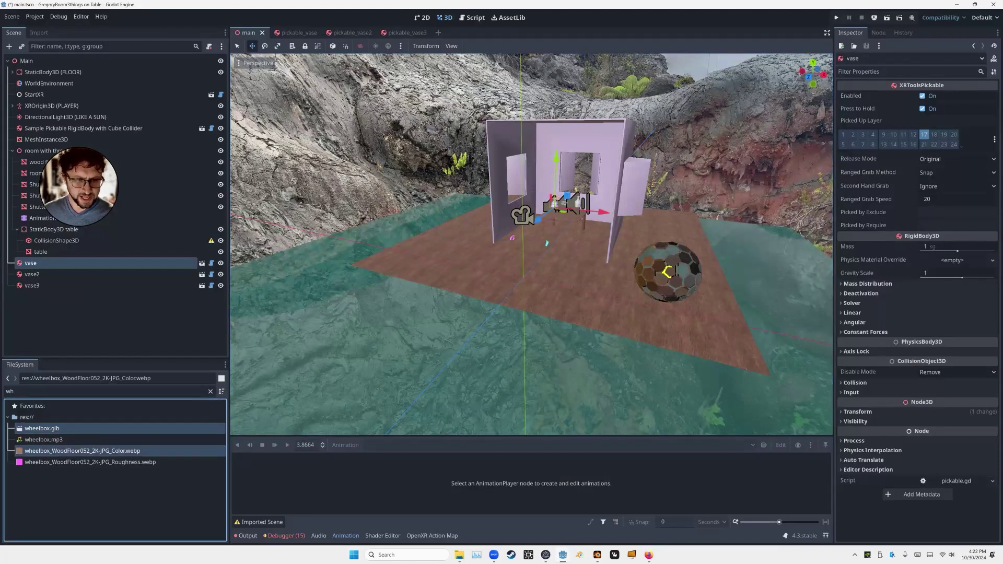
pyautogui.keyDown('ctrl'); pyautogui.click(90, 462); pyautogui.keyUp('ctrl')
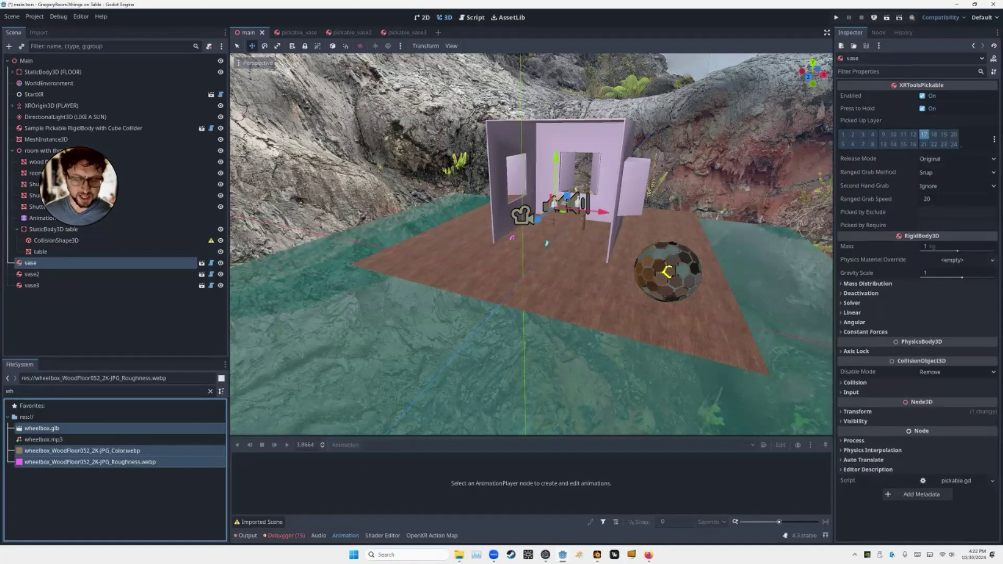
pyautogui.moveTo(89, 461)
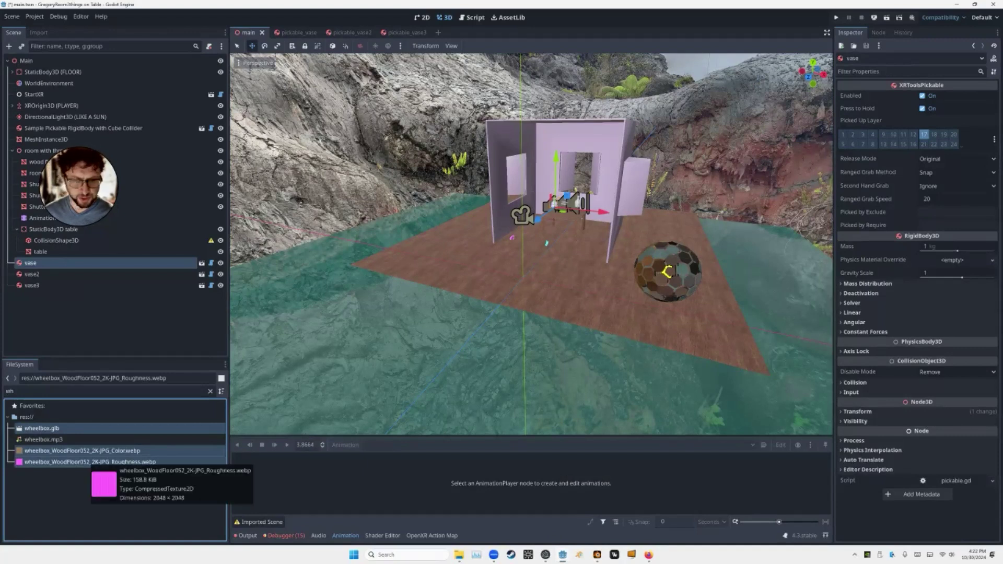
pyautogui.press('Delete')
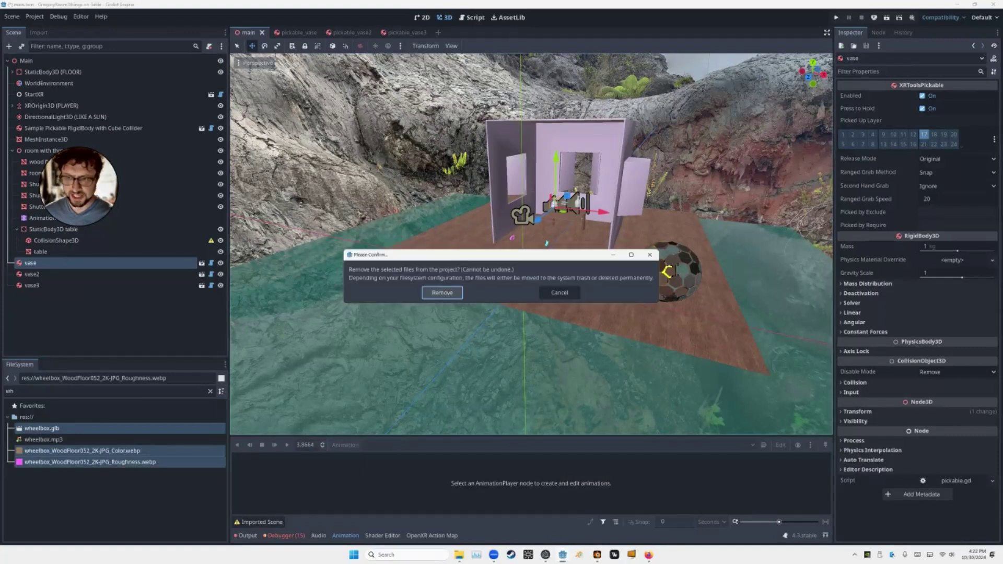
pyautogui.click(441, 293)
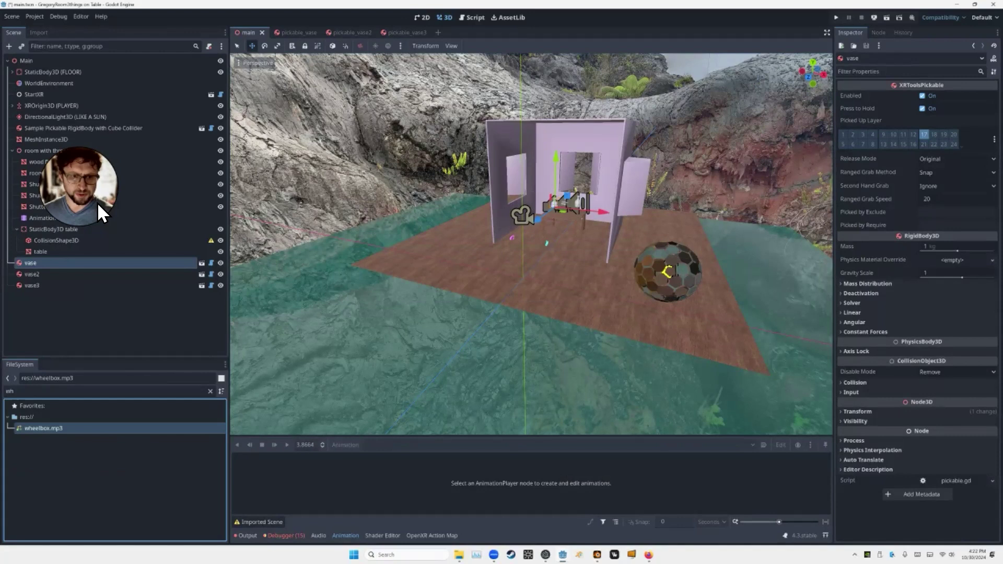
# - Reimport wheelbox.mp3 with Loop turned on and return to the scene tree
pyautogui.click(38, 33)
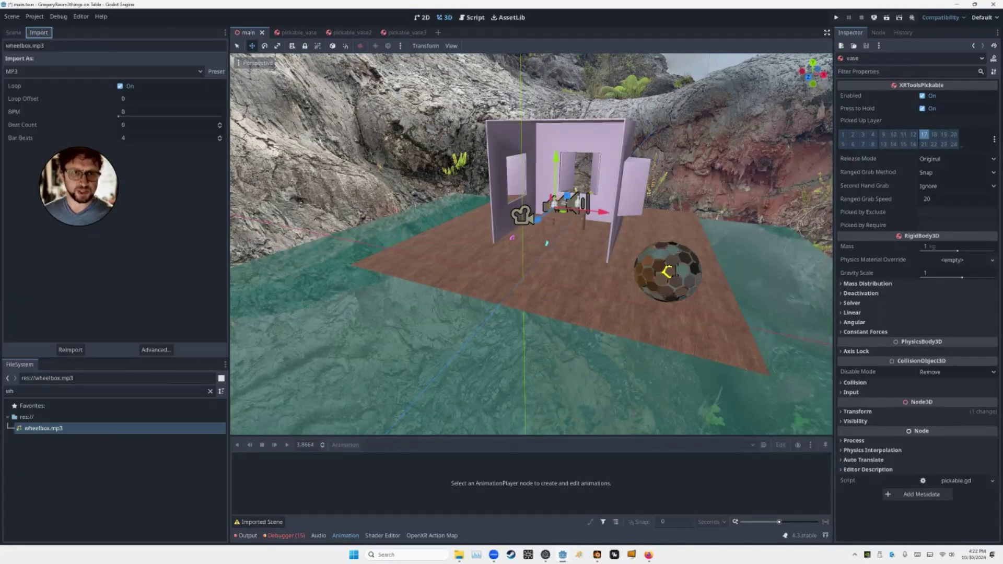
pyautogui.click(120, 86)
pyautogui.click(122, 90)
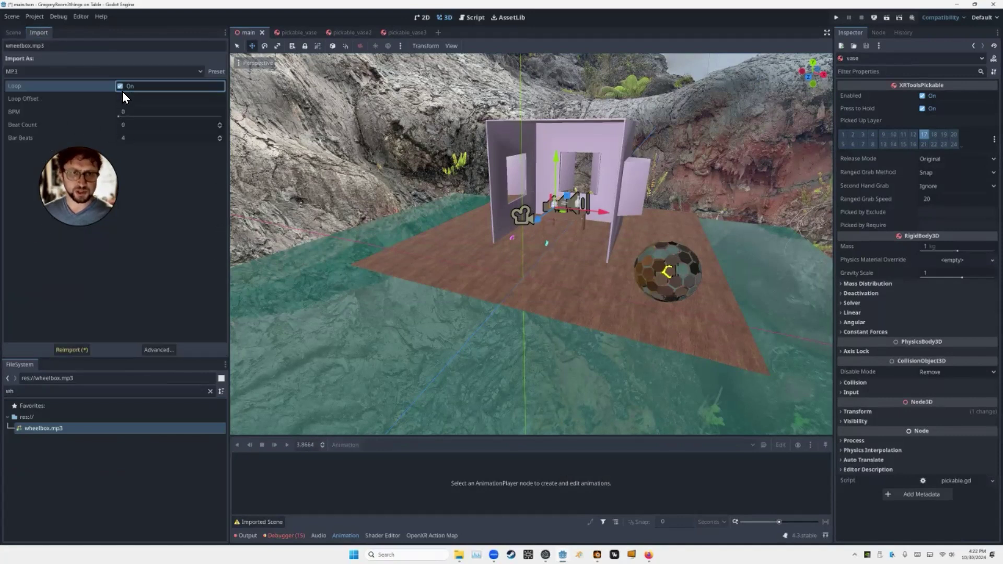
pyautogui.click(71, 349)
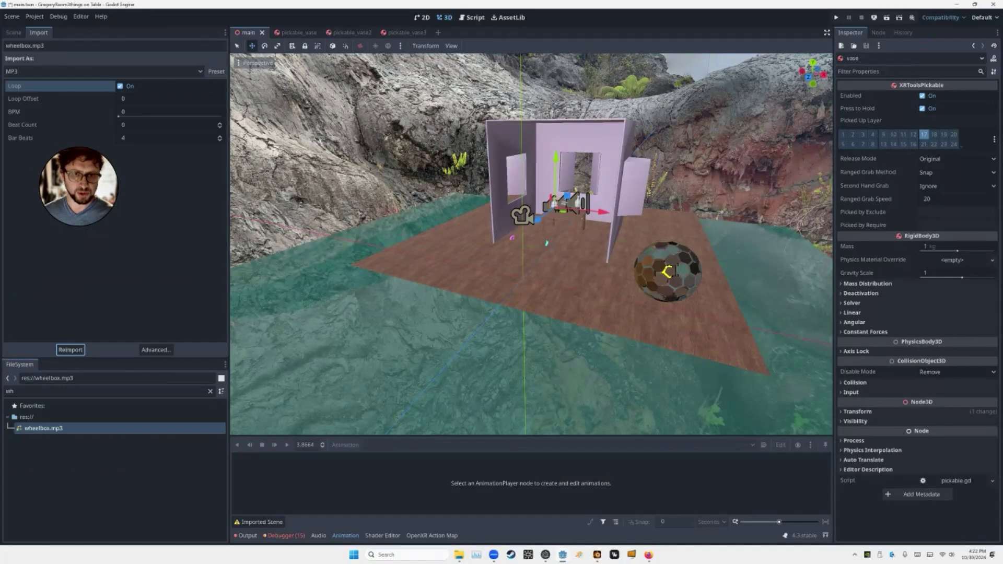
pyautogui.click(13, 32)
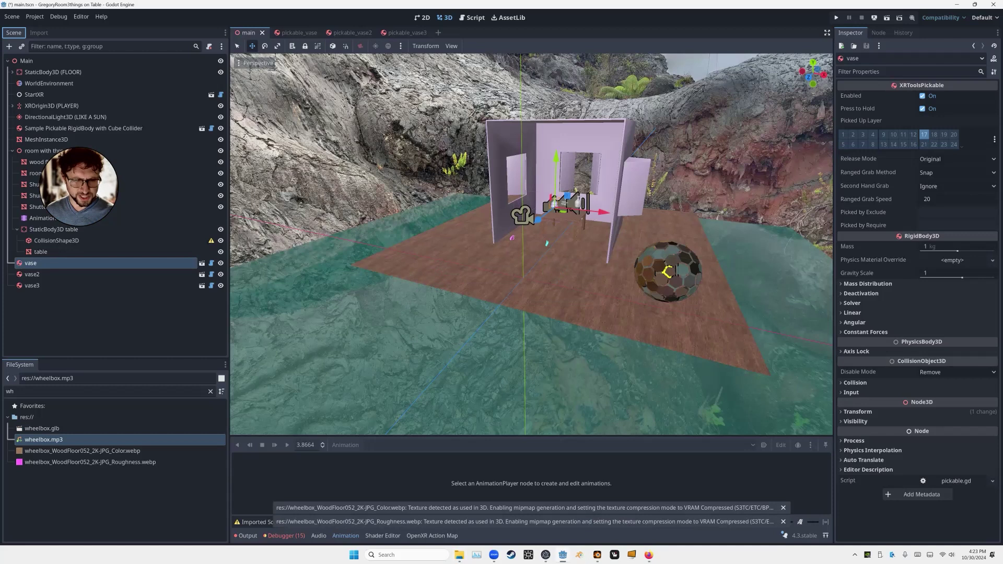
# - Clear the project file filter and filter the files by "wheel"
pyautogui.click(14, 392)
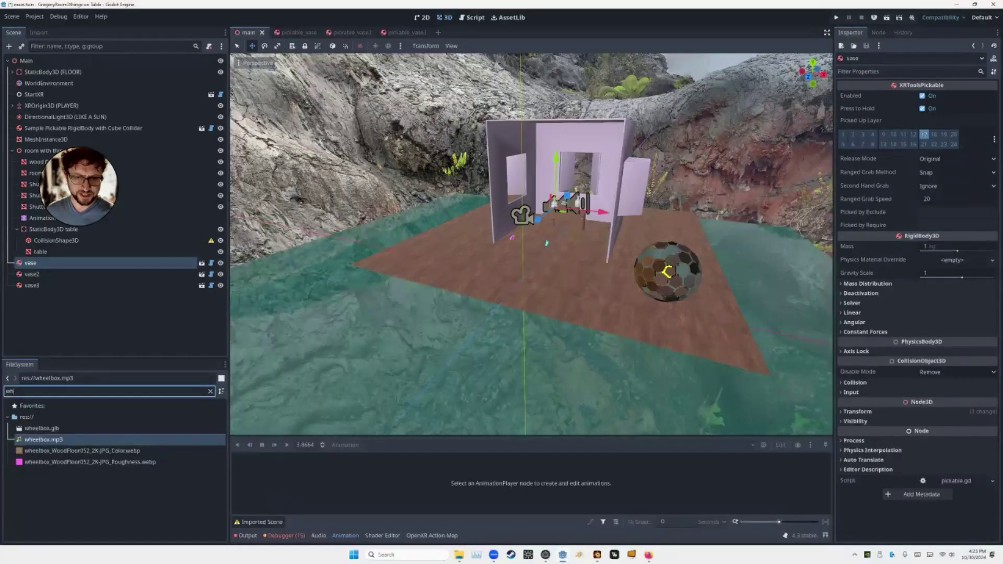
pyautogui.press('BackSpace')
pyautogui.press('BackSpace')
pyautogui.scroll(-2, 113, 470)
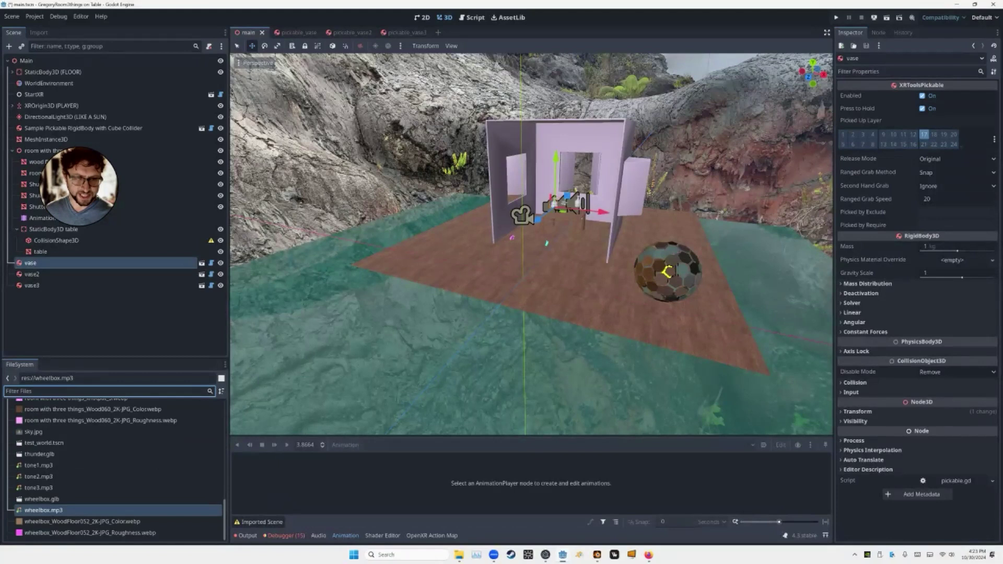
pyautogui.write('whee')
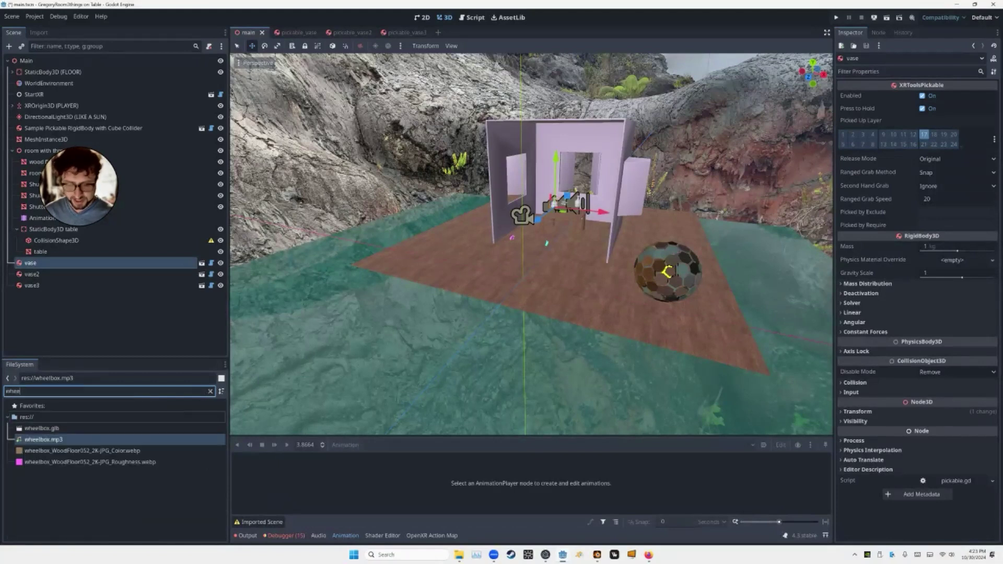
pyautogui.write('l')
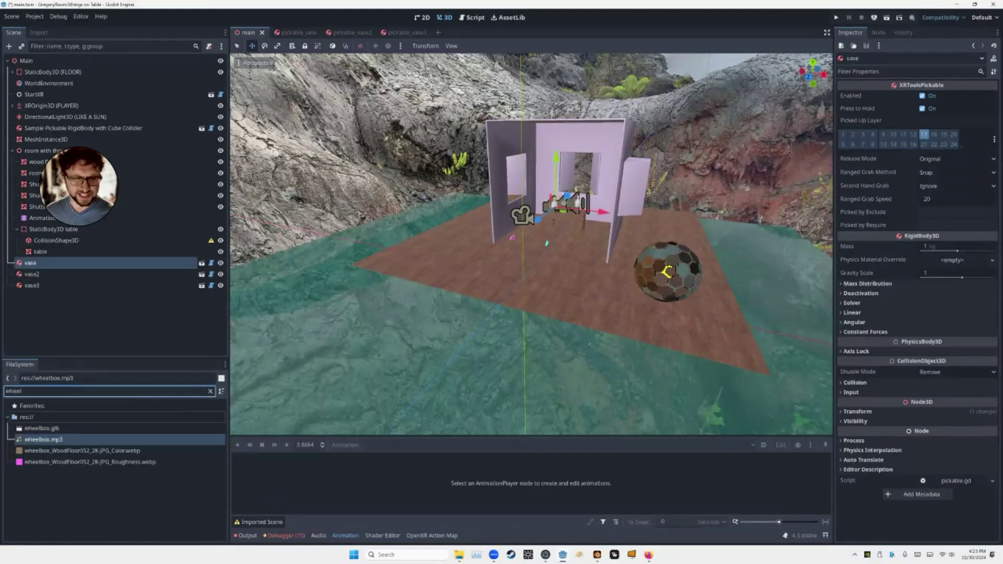
# - Reimport the wheelbox Color and Roughness textures with the Lossless compression mode and return to the scene tree
pyautogui.click(82, 451)
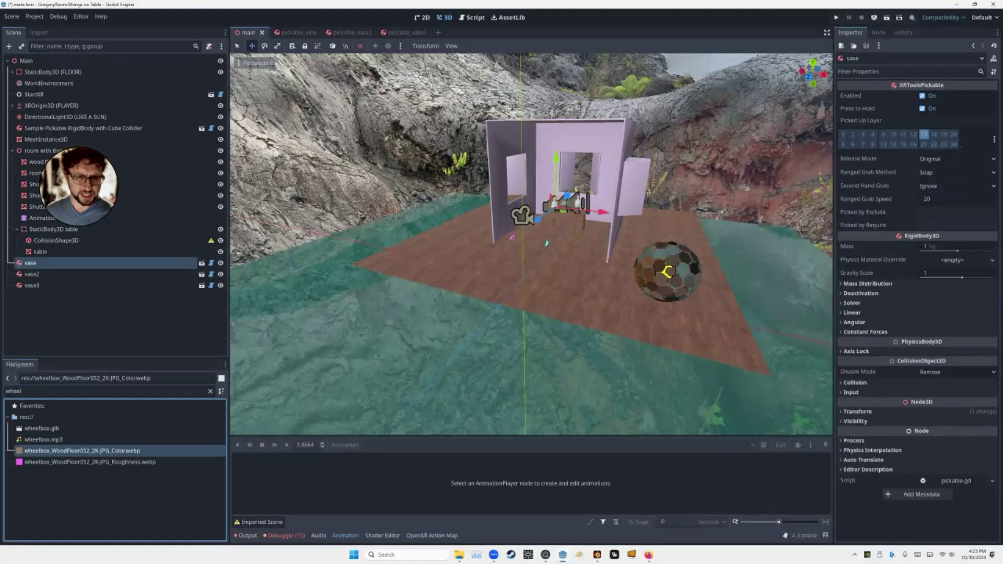
pyautogui.keyDown('shift'); pyautogui.click(88, 462); pyautogui.keyUp('shift')
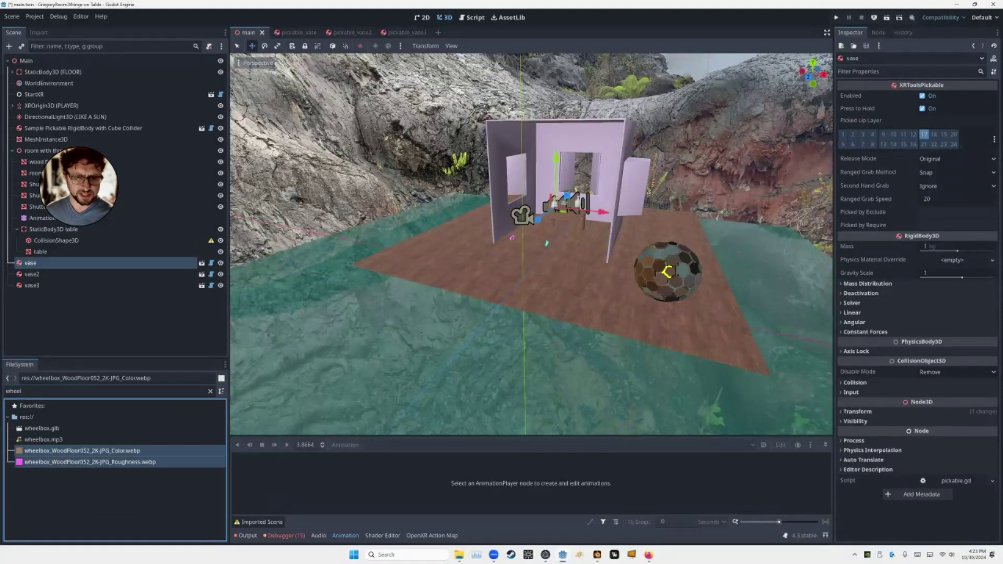
pyautogui.click(42, 33)
pyautogui.click(156, 96)
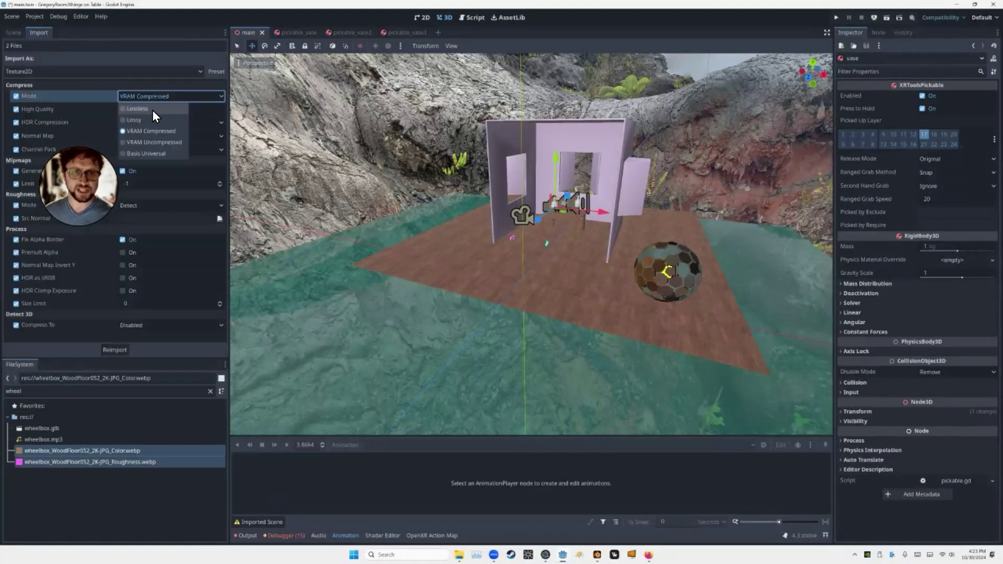
pyautogui.click(153, 110)
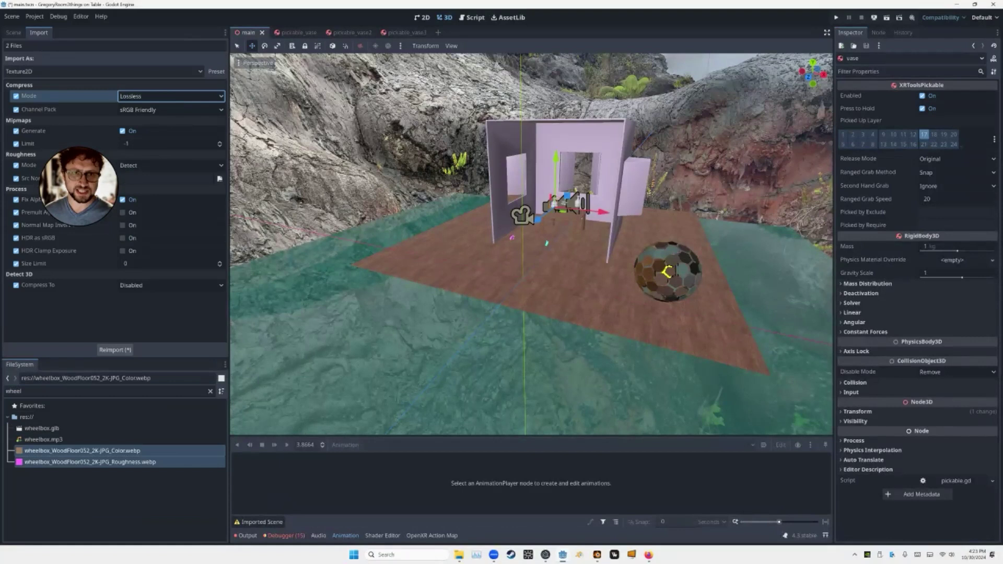
pyautogui.click(136, 101)
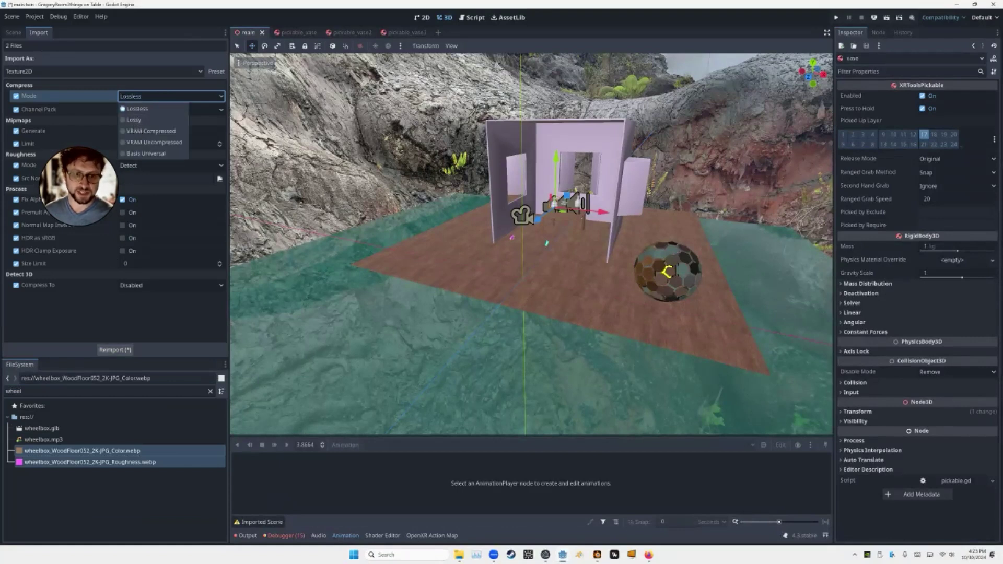
pyautogui.click(115, 349)
pyautogui.click(115, 350)
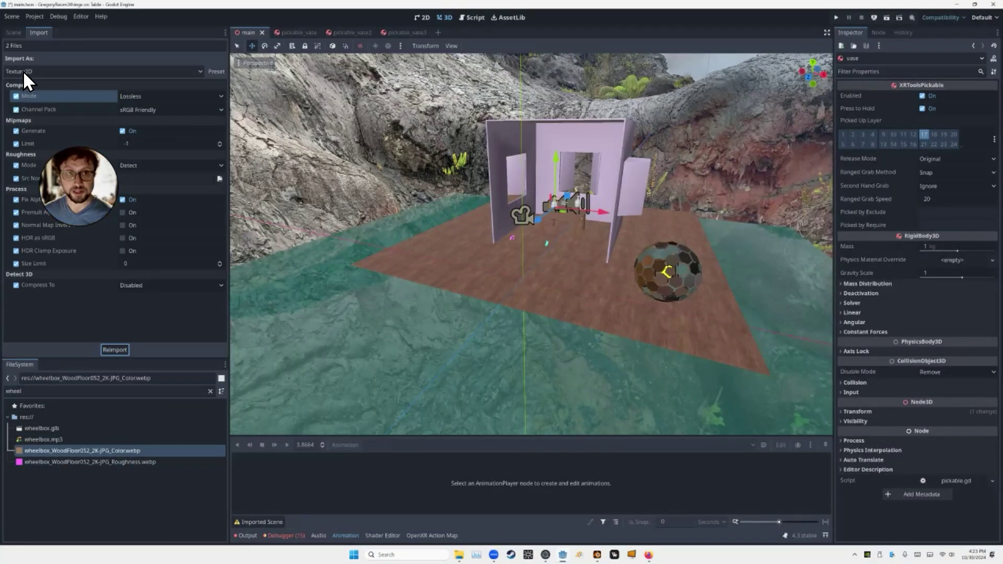
pyautogui.click(13, 33)
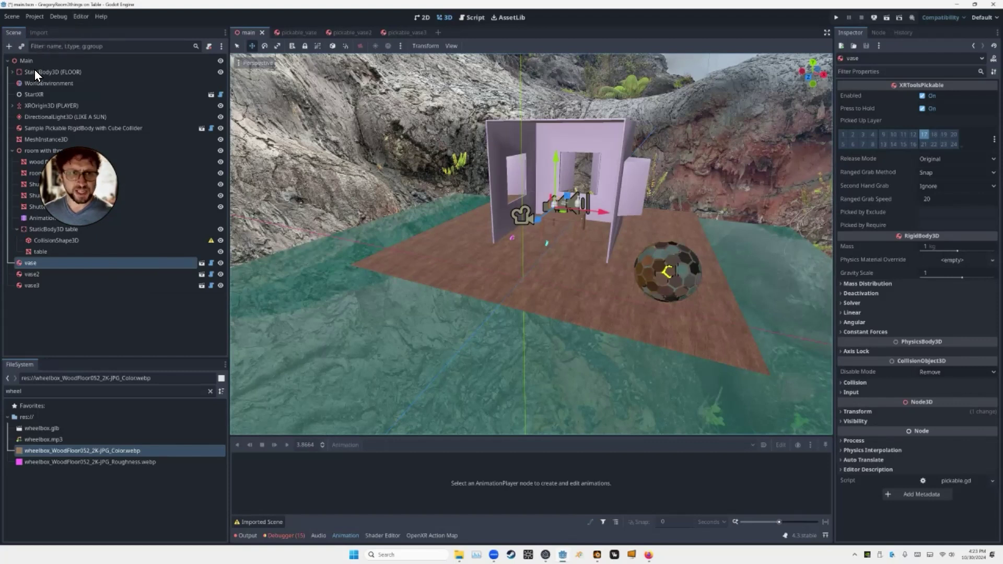
pyautogui.click(22, 61)
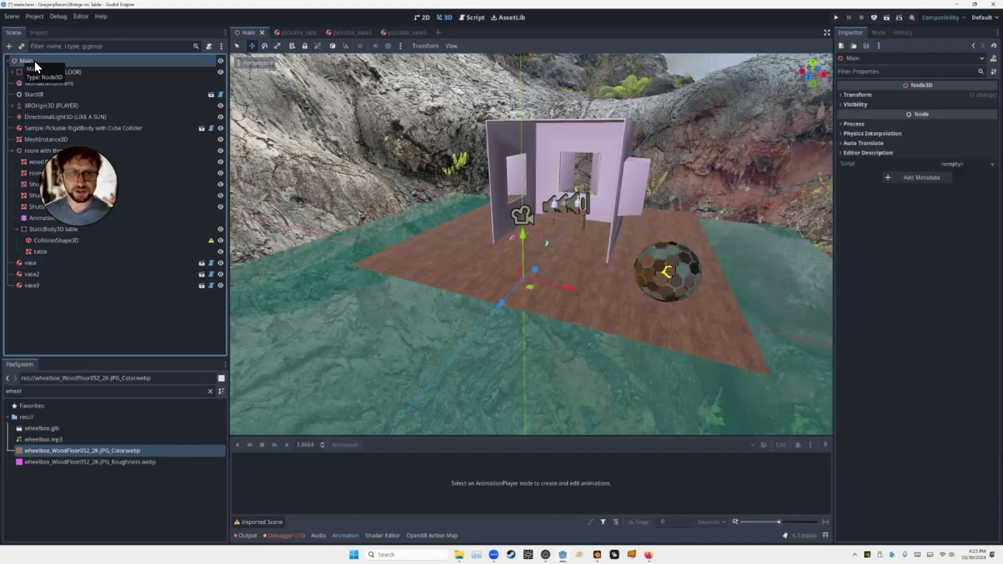
pyautogui.rightClick(35, 61)
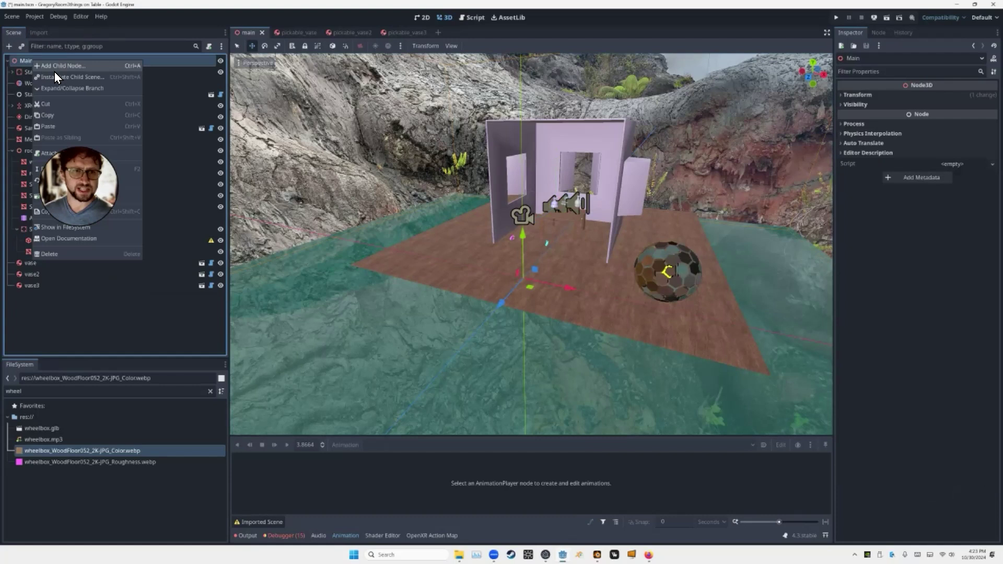
pyautogui.click(17, 14)
# - Create a new inherited scene based on pickable.tscn from res://addons/godot-xr-tools/objects
pyautogui.click(14, 17)
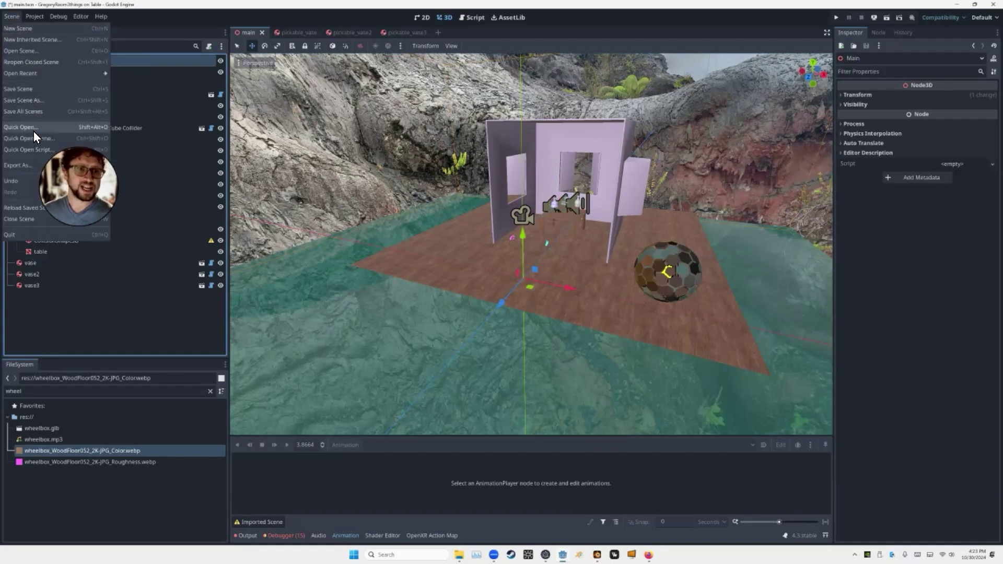
pyautogui.click(28, 39)
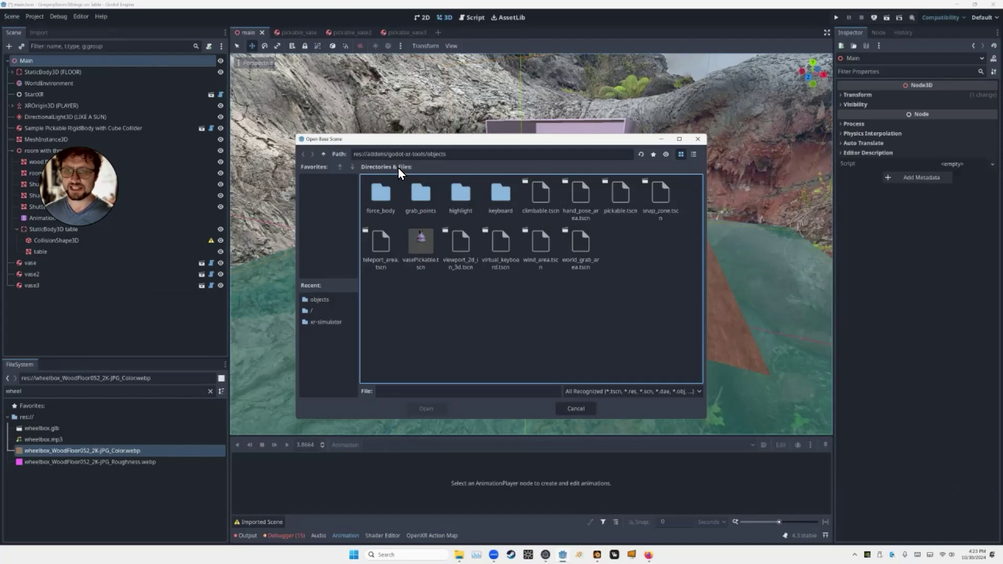
pyautogui.click(323, 155)
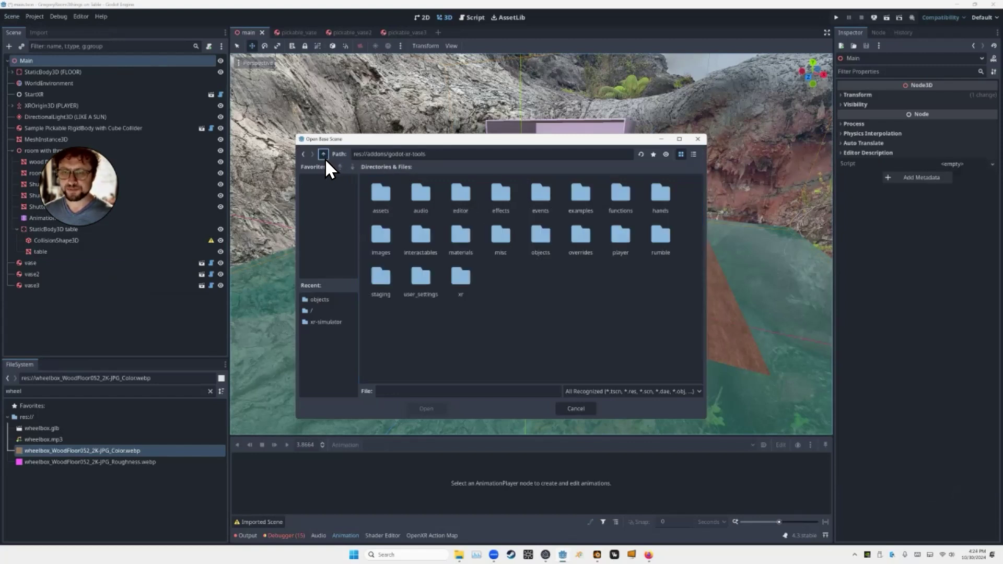
pyautogui.click(324, 154)
pyautogui.click(324, 155)
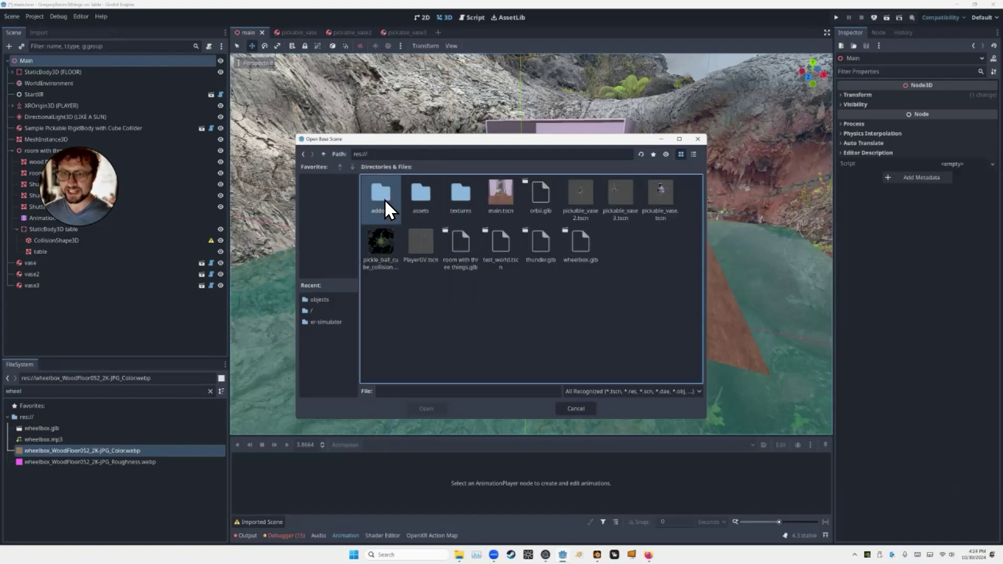
pyautogui.doubleClick(385, 199)
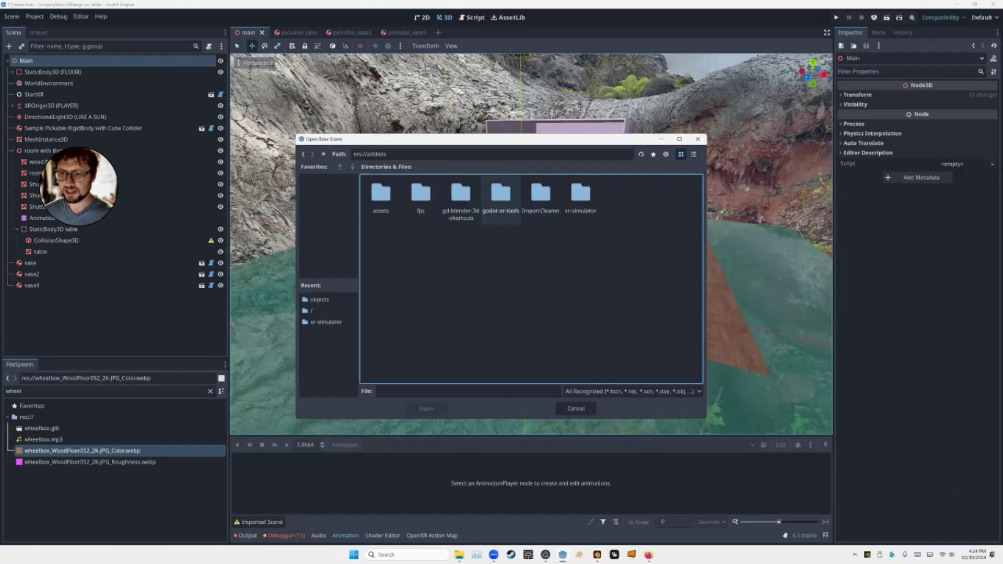
pyautogui.doubleClick(487, 194)
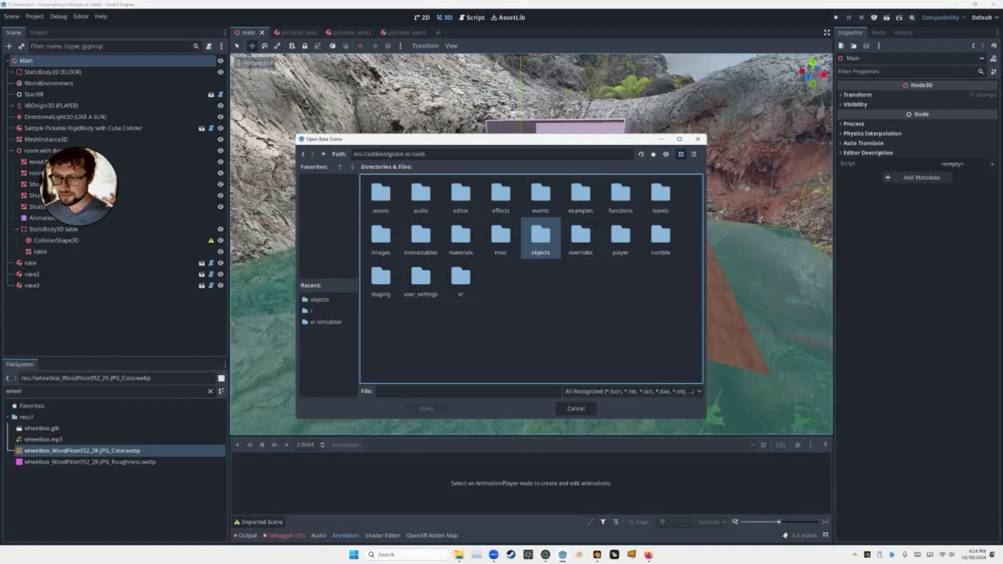
pyautogui.doubleClick(541, 237)
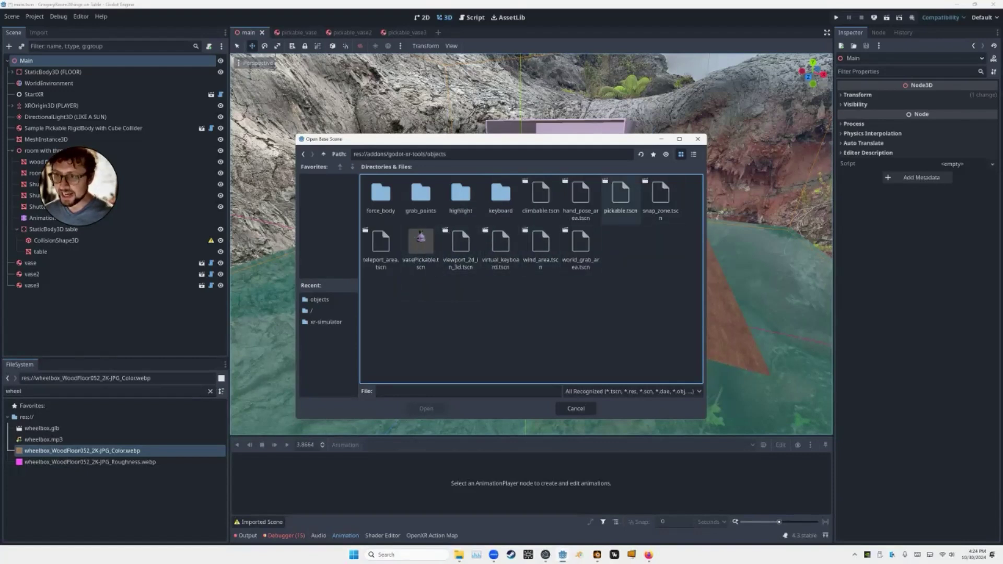
pyautogui.click(621, 197)
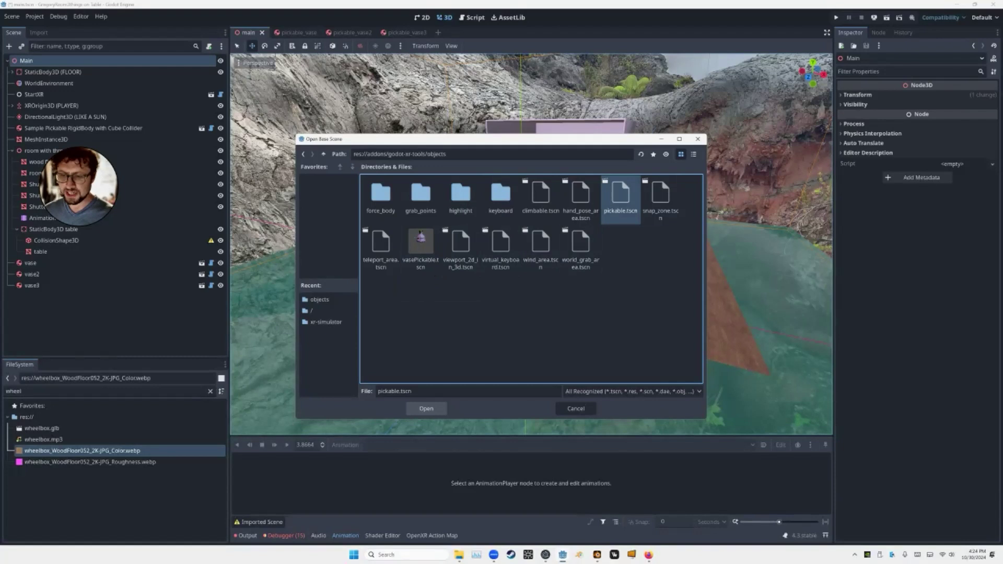
pyautogui.click(426, 408)
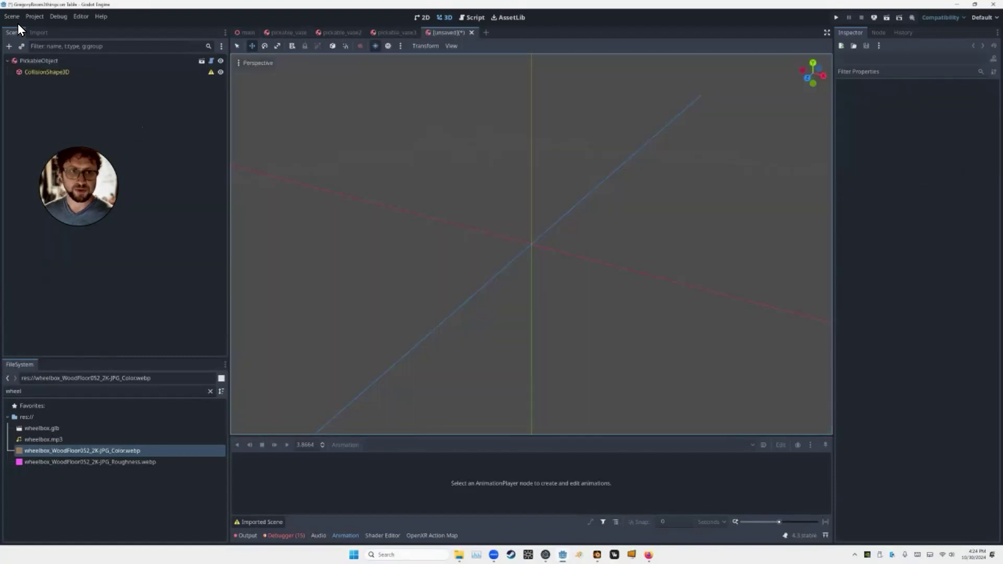
# - Save the inherited scene in the res:// root folder as "wheelbox pickable_object.tscn"
pyautogui.click(12, 17)
pyautogui.click(28, 101)
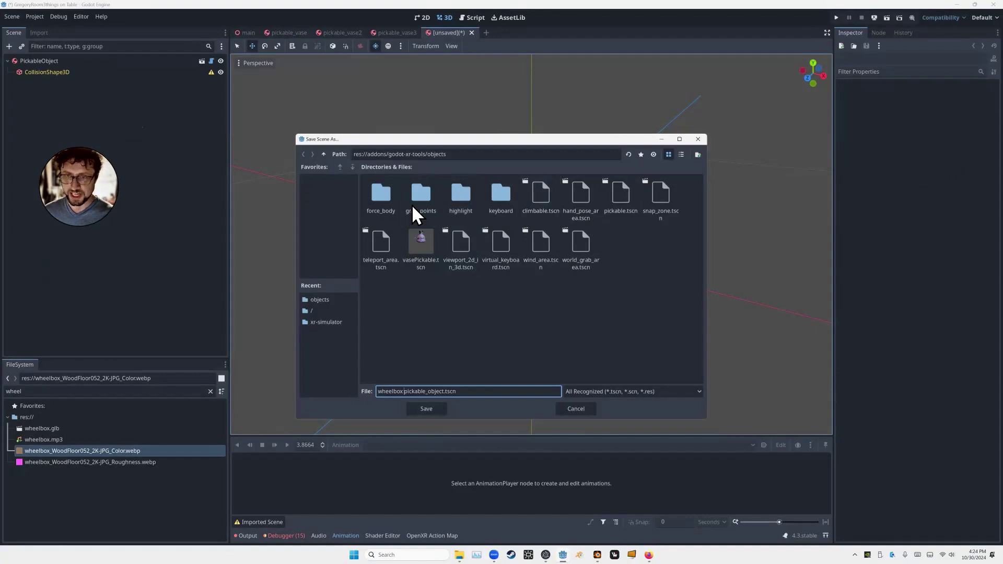
pyautogui.click(328, 158)
pyautogui.click(327, 158)
pyautogui.click(327, 158)
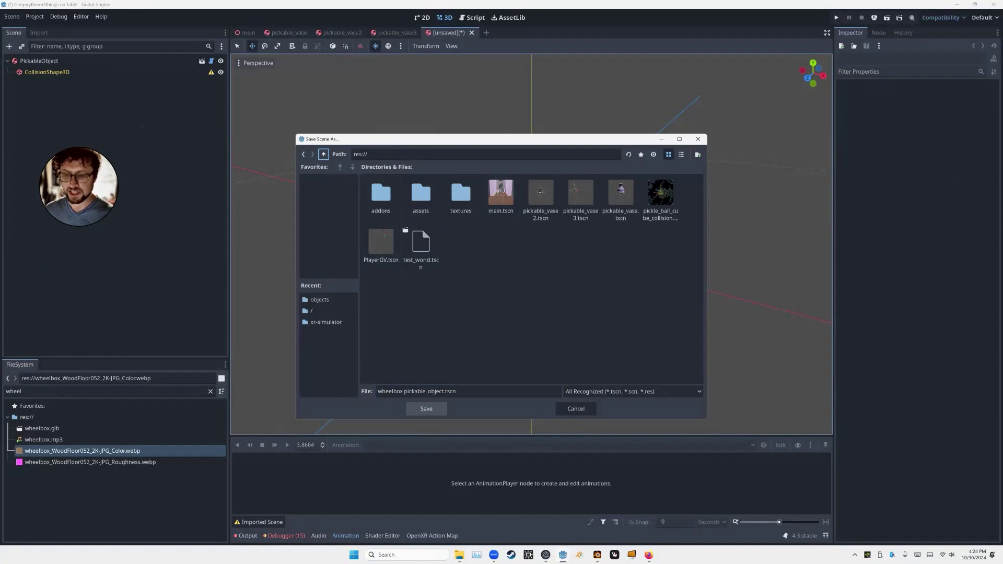
pyautogui.click(426, 409)
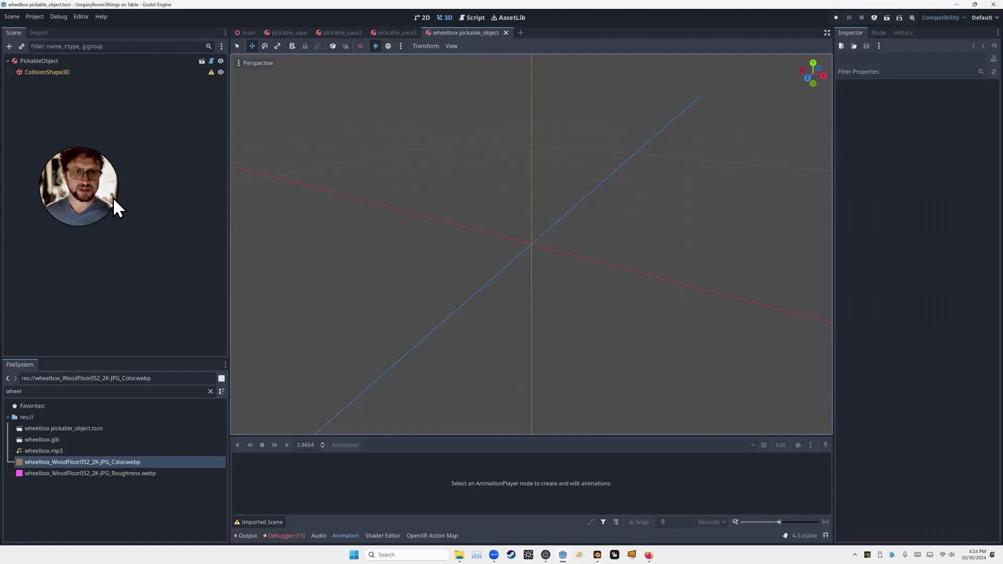
# - Add wheelbox.glb as a child of PickableObject and scale it uniformly down to a little under a quarter of its size
pyautogui.click(44, 76)
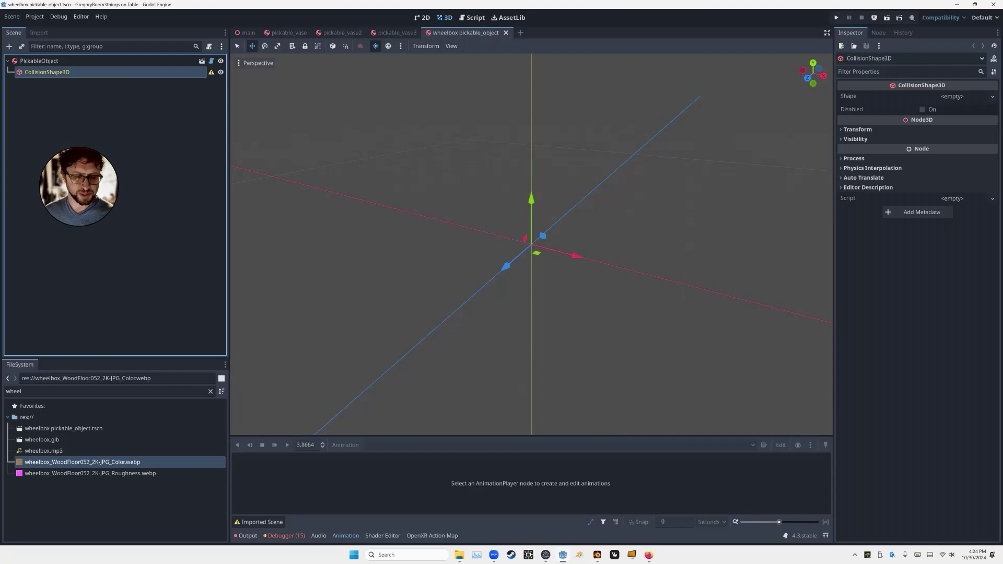
pyautogui.click(42, 439)
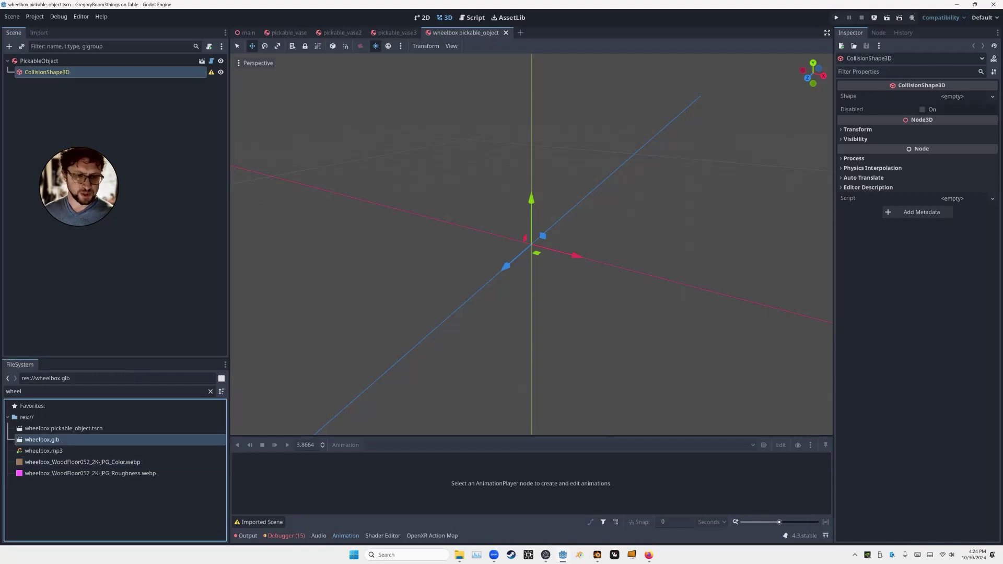
pyautogui.moveTo(46, 215); pyautogui.dragTo(43, 60)
pyautogui.moveTo(385, 244); pyautogui.dragTo(282, 261, button='middle')
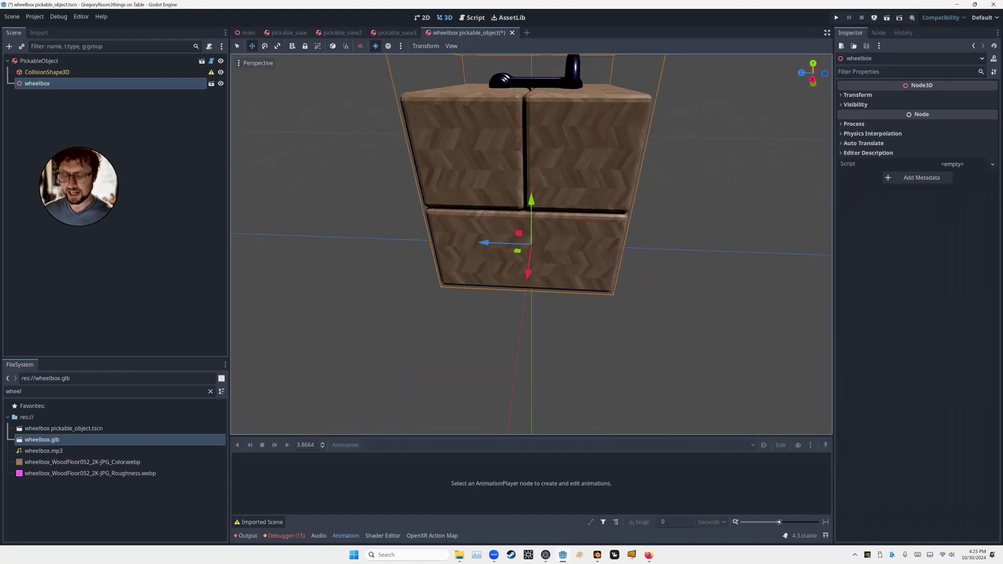
pyautogui.press('s')
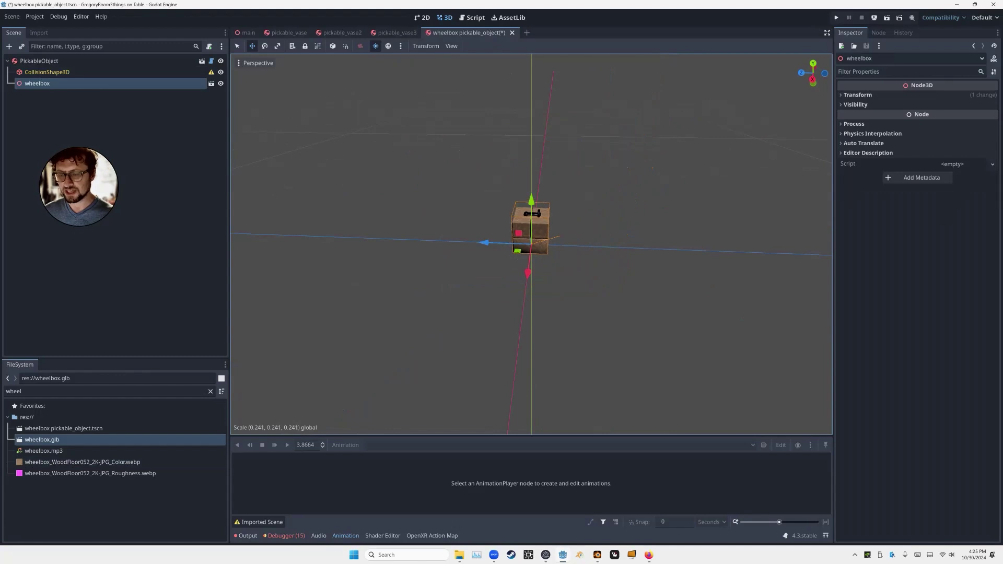
pyautogui.click(556, 238)
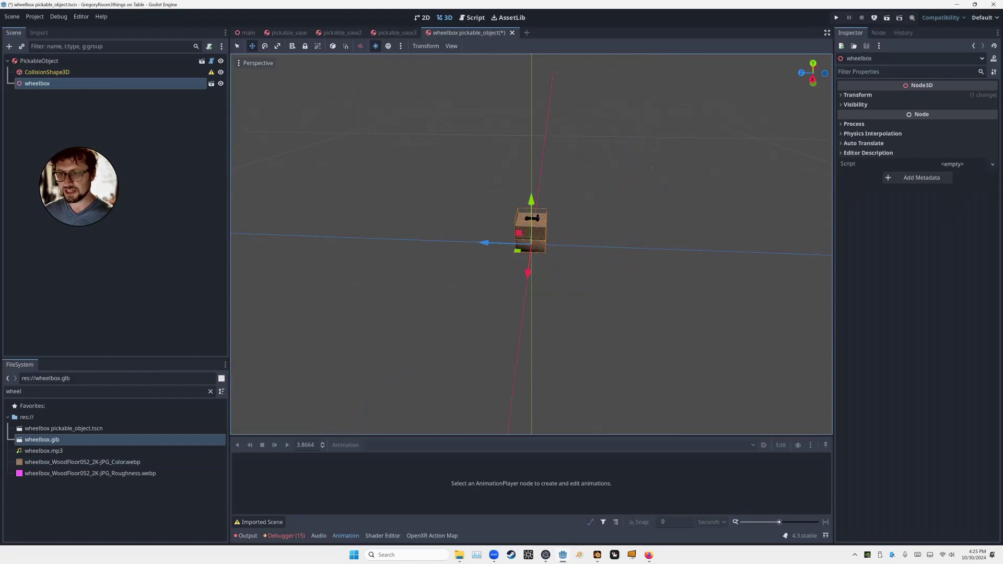
# - Make the wheelbox instance local and look through its cube and cylinder mesh nodes
pyautogui.rightClick(67, 86)
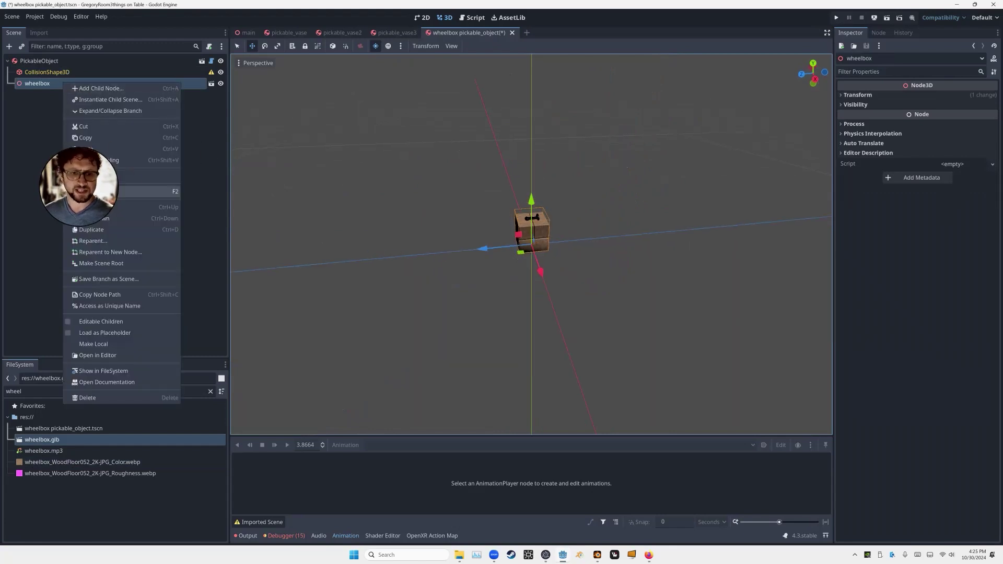
pyautogui.click(94, 344)
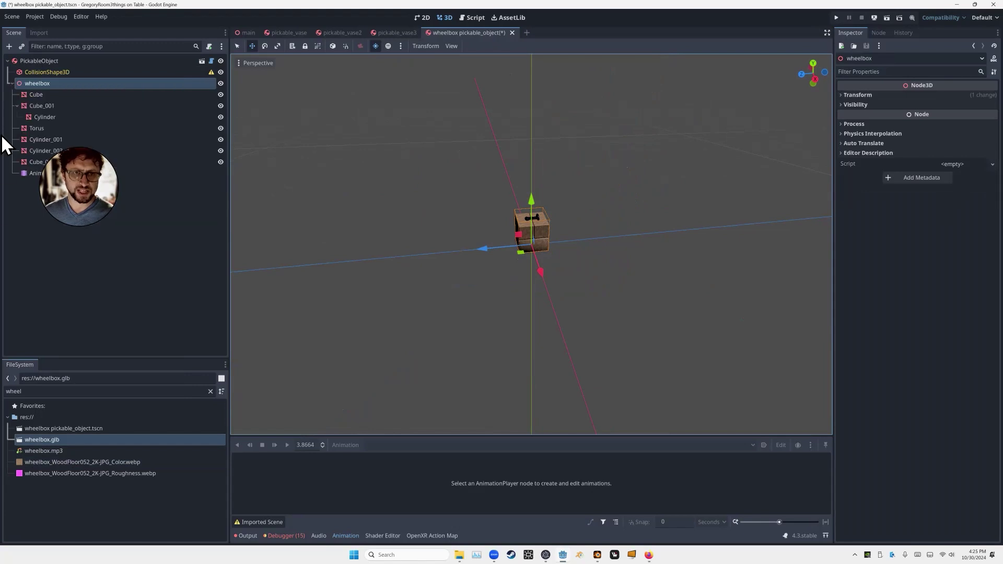
pyautogui.click(38, 94)
pyautogui.click(40, 106)
pyautogui.click(42, 119)
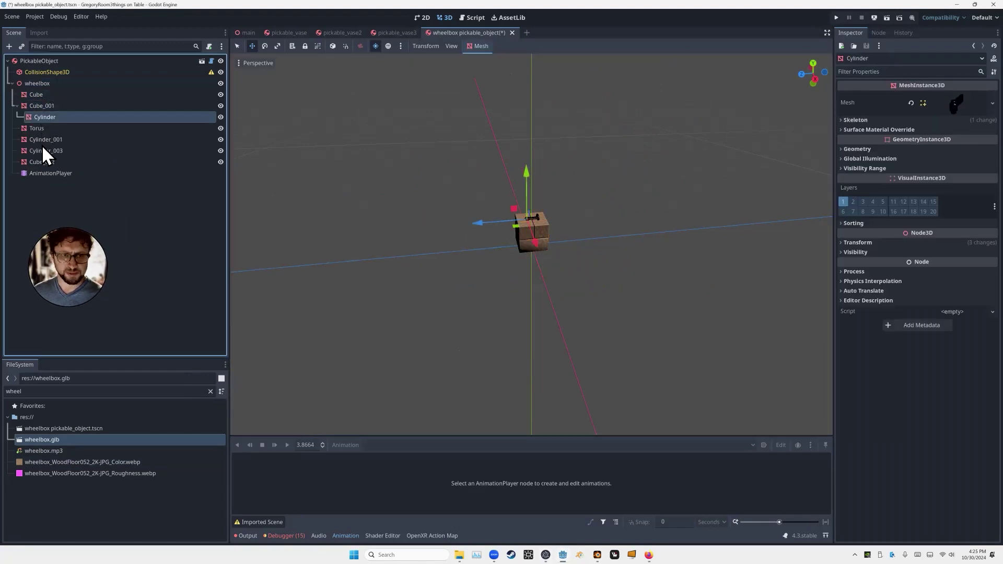
pyautogui.click(42, 141)
pyautogui.click(41, 162)
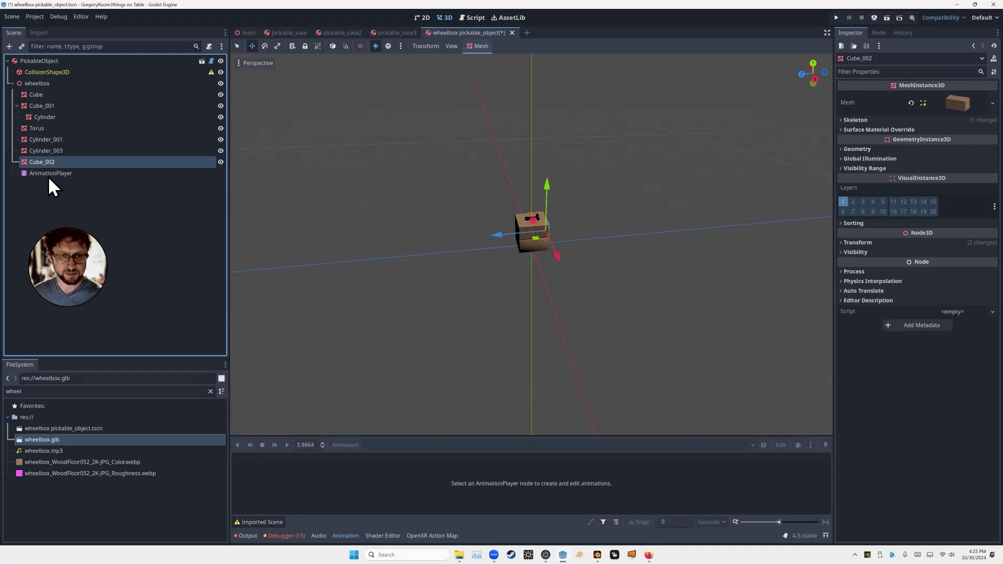
# - Preview the animation in the wheelbox's AnimationPlayer, set it to autoplay on load, and collapse the wheelbox branch
pyautogui.click(48, 175)
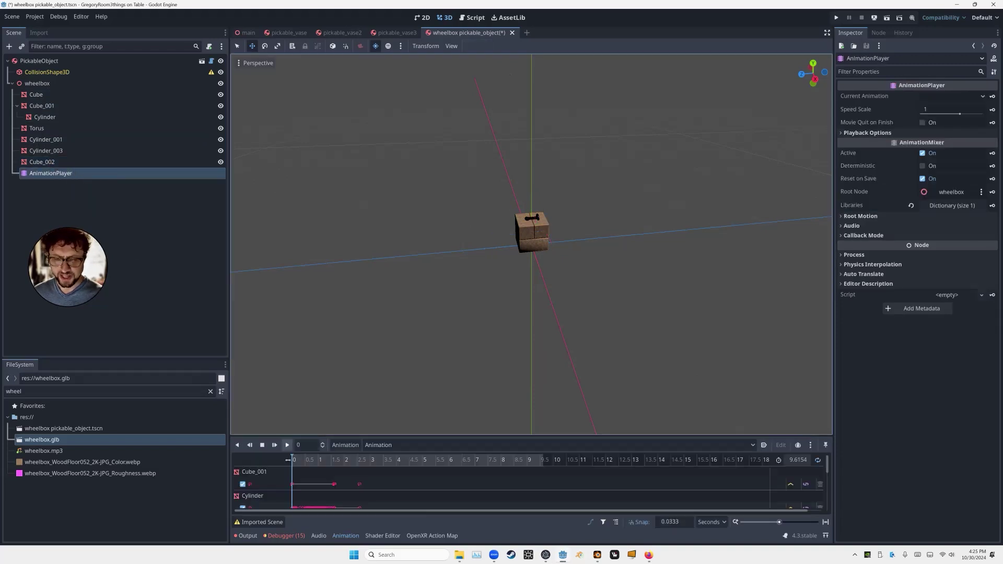
pyautogui.click(287, 444)
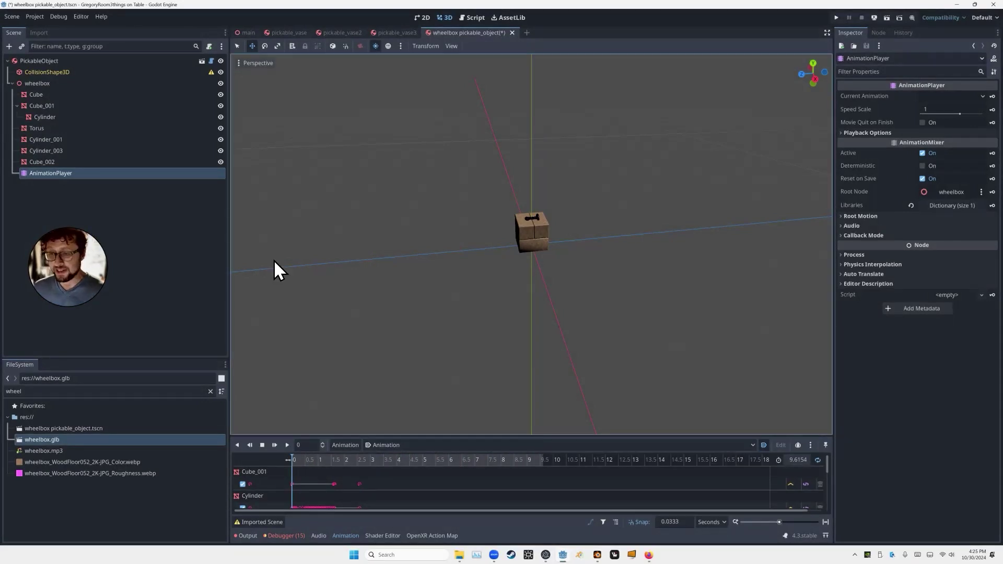
pyautogui.click(12, 83)
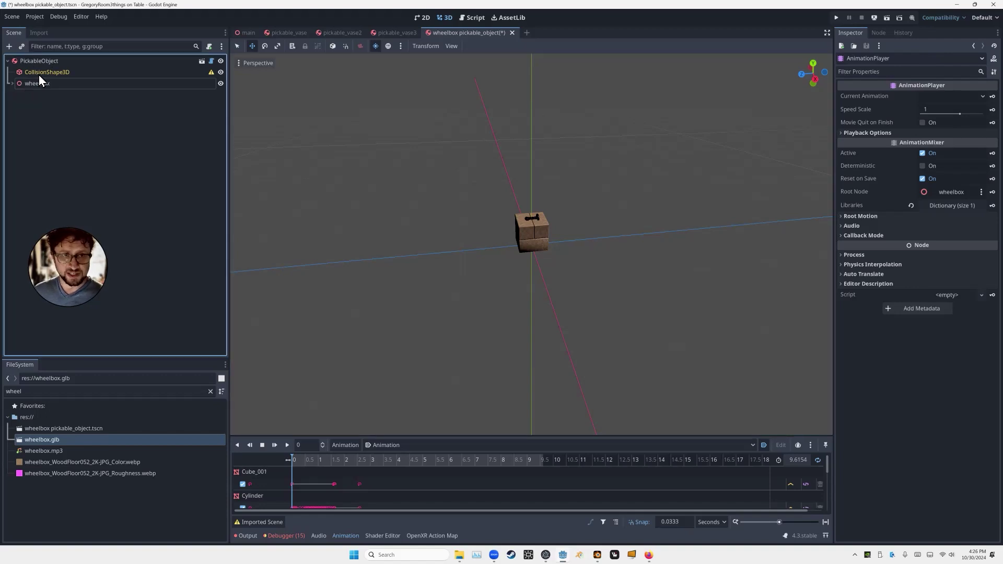
# - Assign a new BoxShape3D to the CollisionShape3D under PickableObject
pyautogui.click(36, 73)
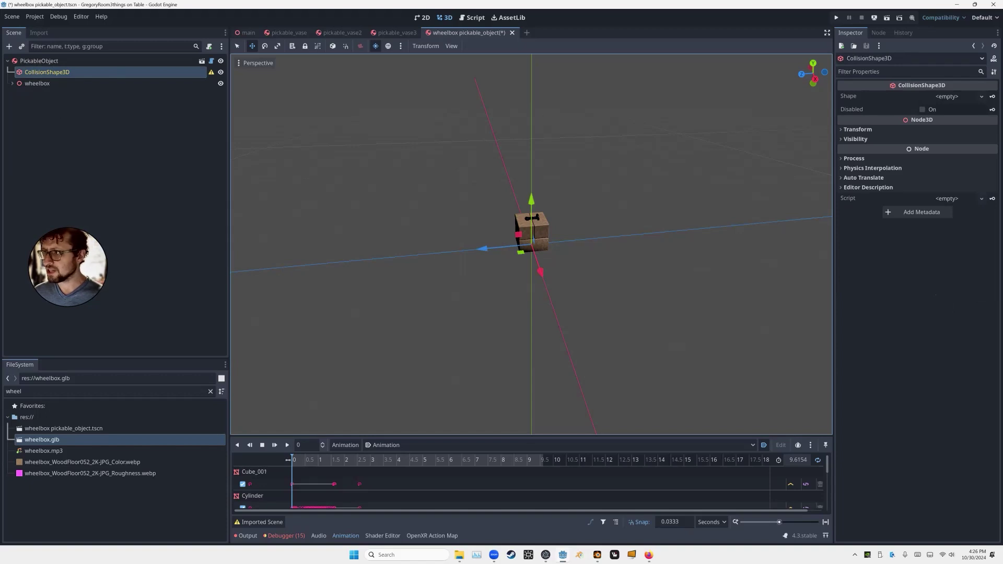
pyautogui.click(981, 96)
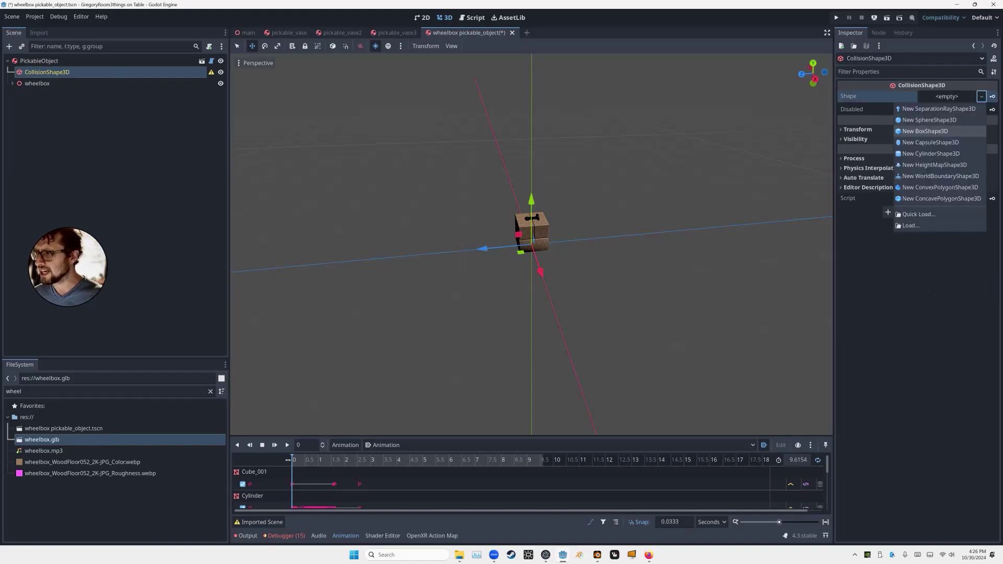
pyautogui.click(924, 131)
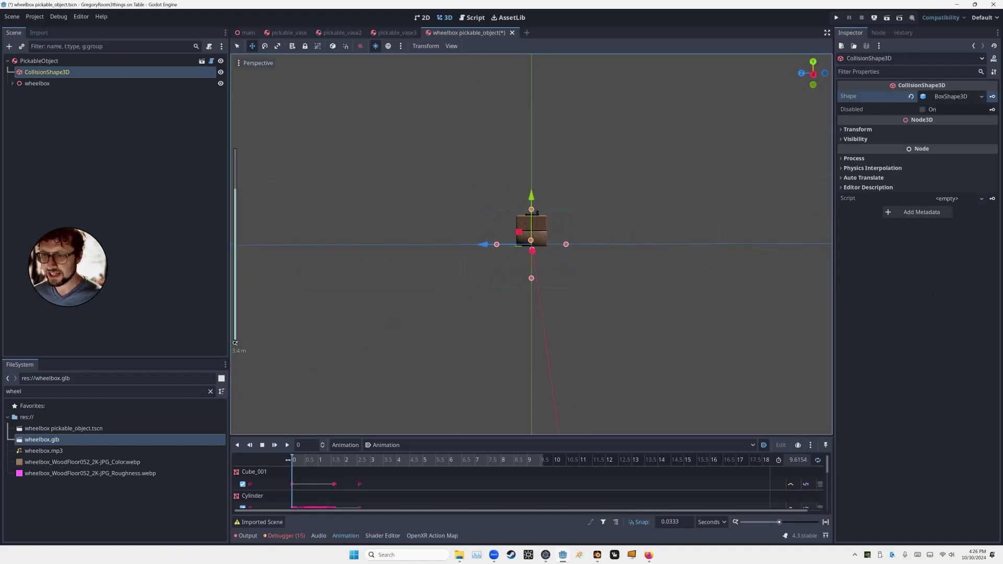
# - Scale the collision box down to roughly the wheelbox's size and move it along Y to centre it on the wheelbox
pyautogui.scroll(8, 531, 244)
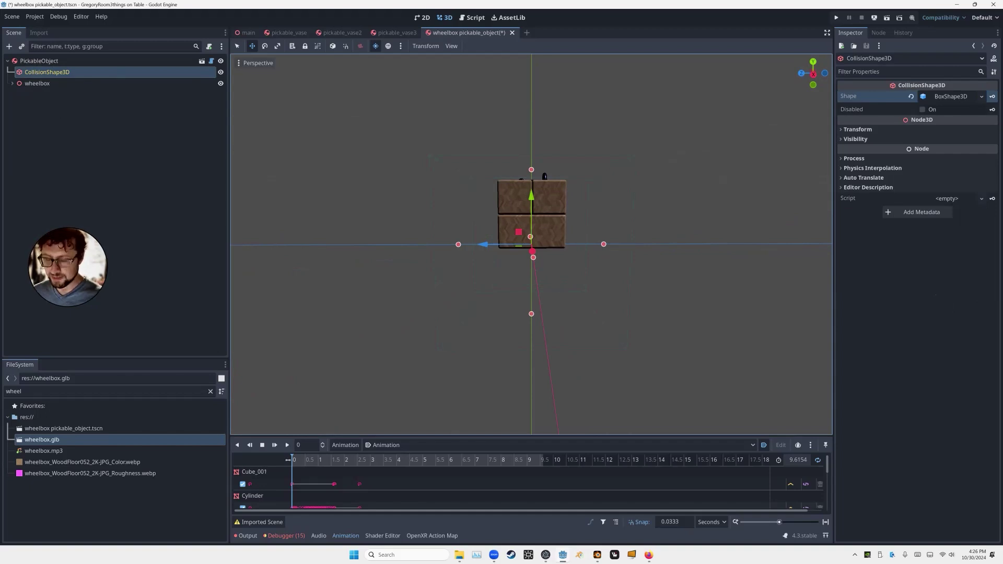
pyautogui.press('g')
pyautogui.press('y')
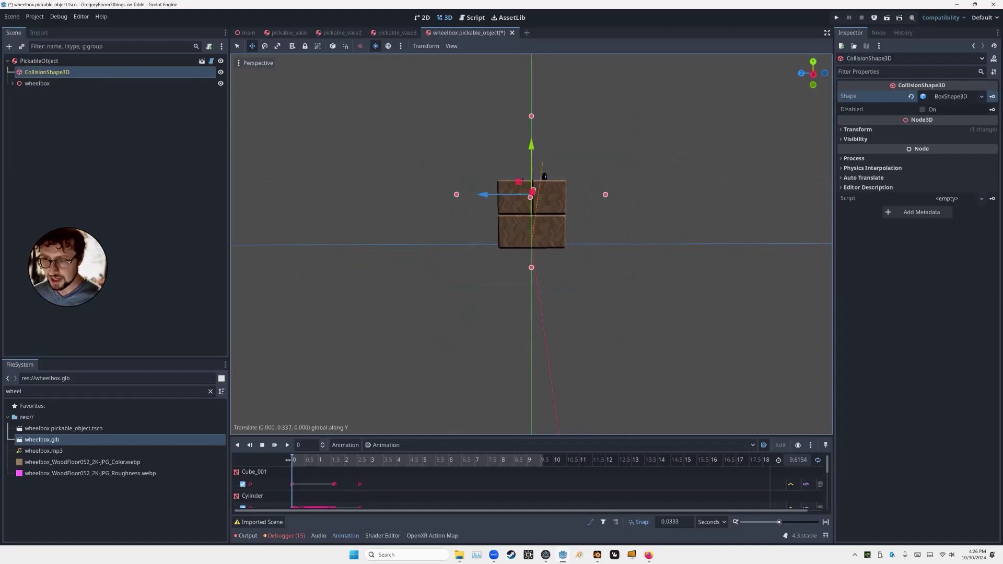
pyautogui.press('Return')
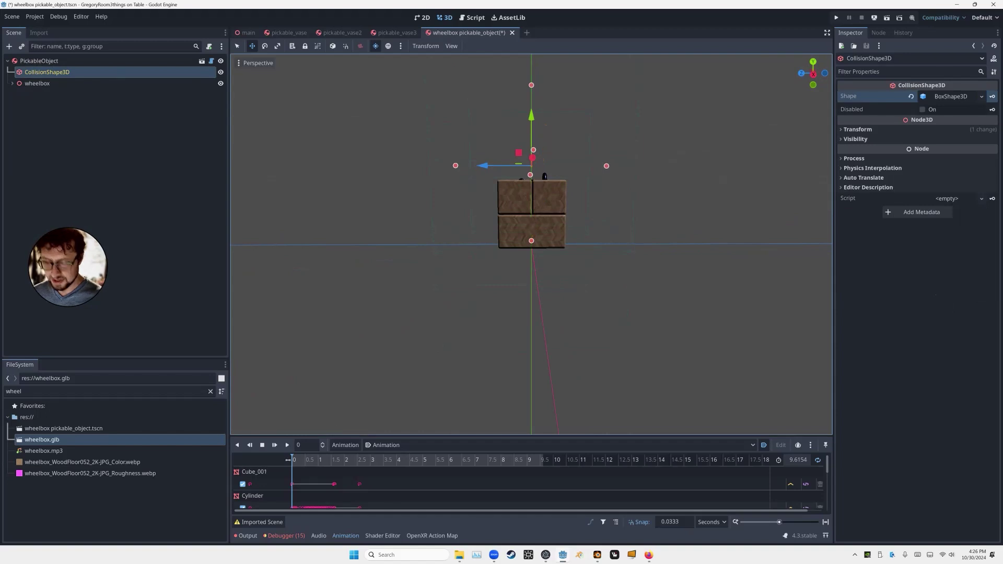
pyautogui.press('s')
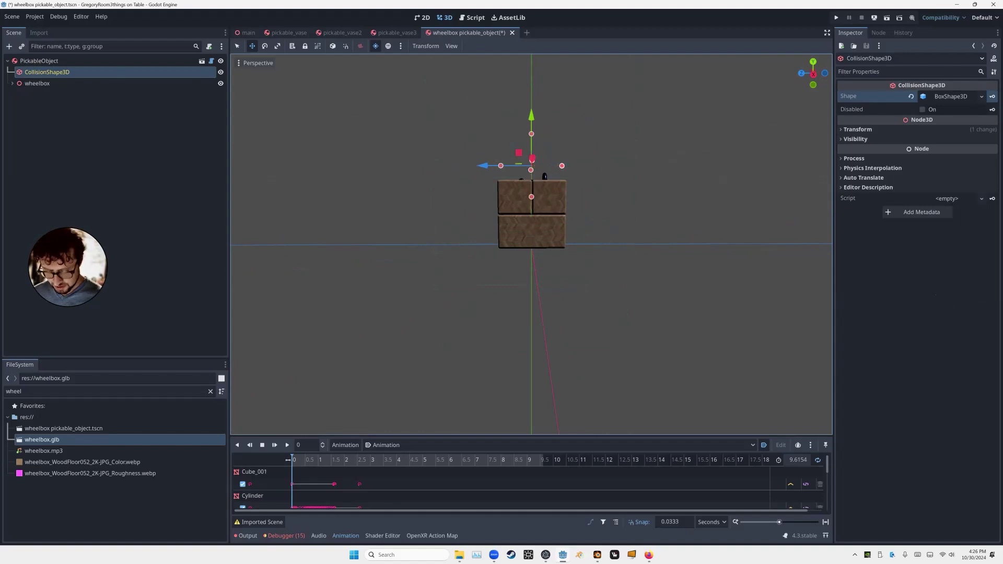
pyautogui.press('g')
pyautogui.press('y')
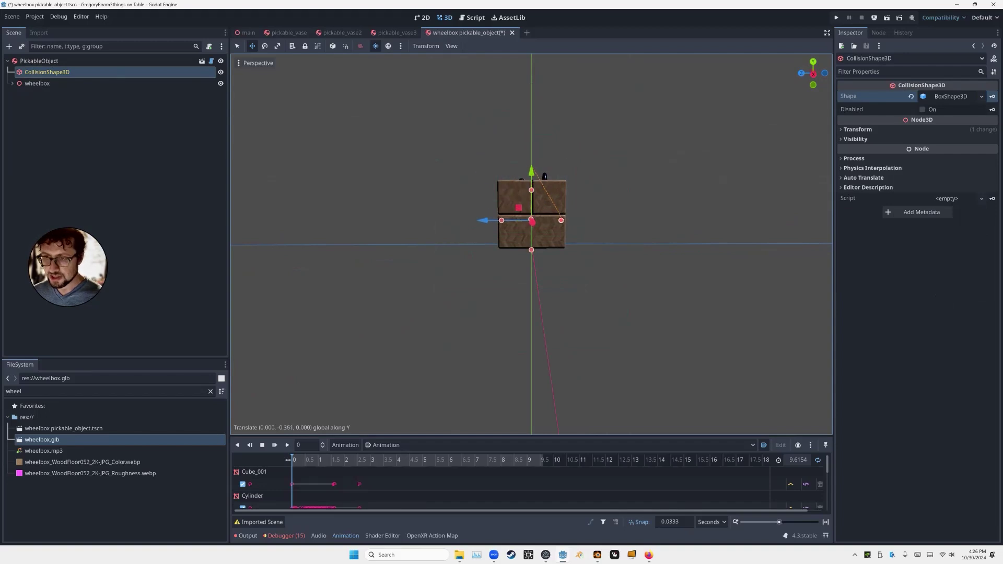
pyautogui.click(562, 213)
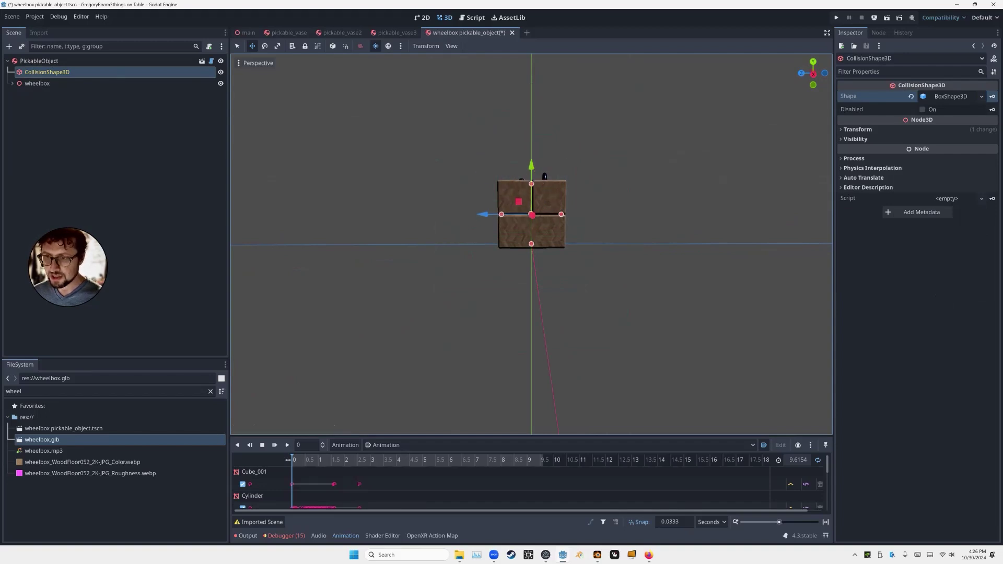
# - Add an AudioStreamPlayer3D node as a child of the PickableObject root
pyautogui.moveTo(562, 213); pyautogui.dragTo(572, 251, button='middle')
pyautogui.moveTo(543, 220); pyautogui.dragTo(535, 222, button='middle')
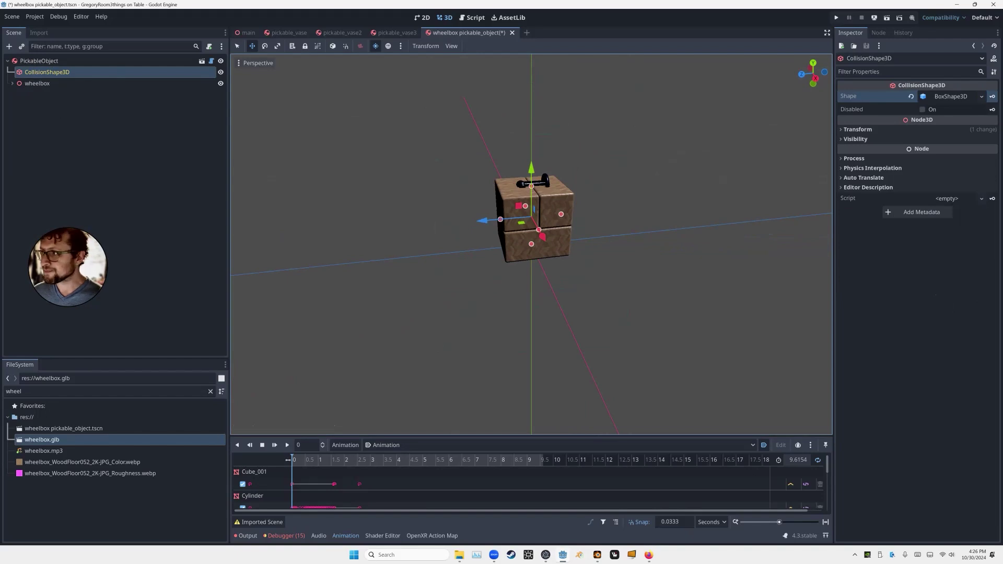
pyautogui.click(40, 64)
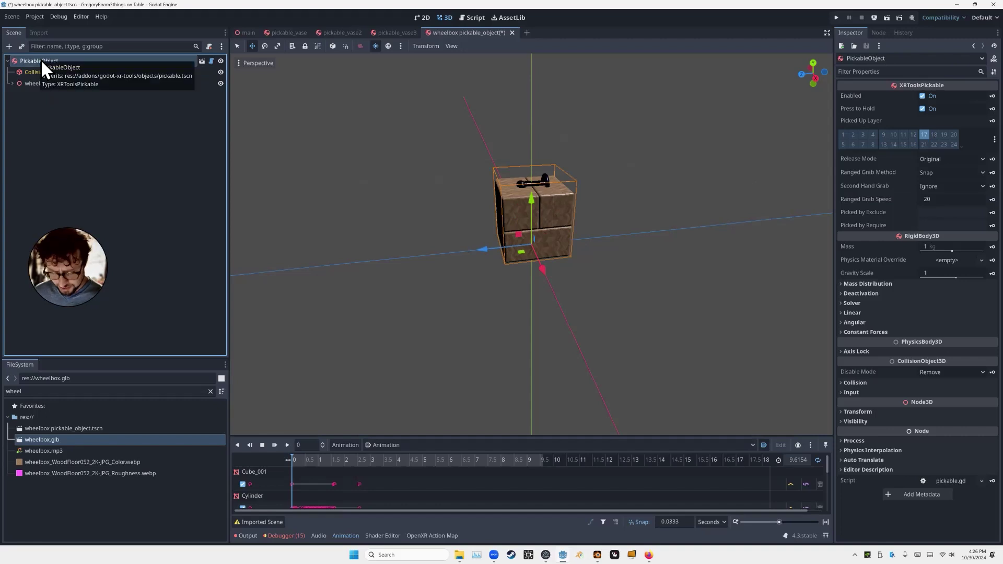
pyautogui.hotkey('ctrl', 'a')
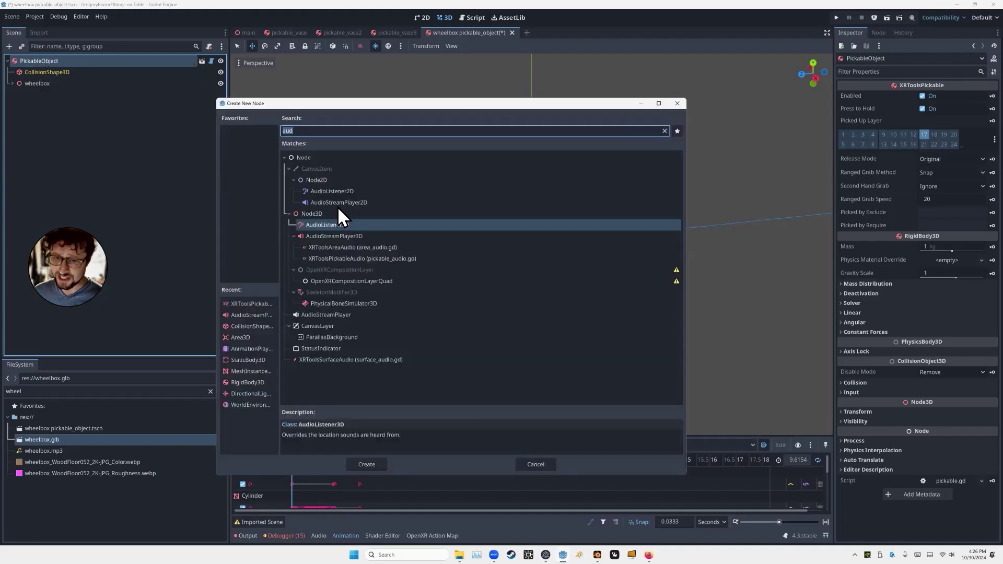
pyautogui.click(338, 239)
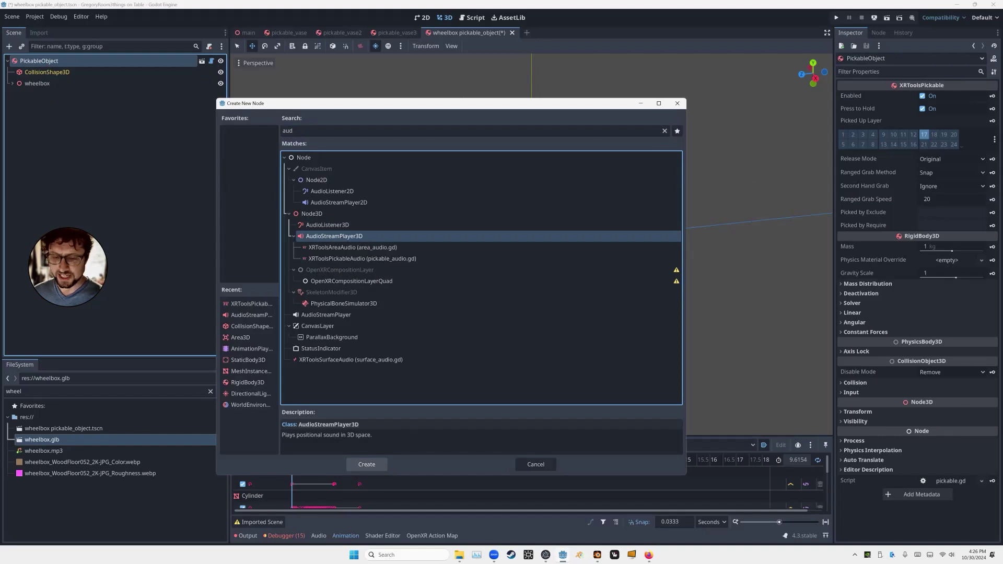
pyautogui.press('Return')
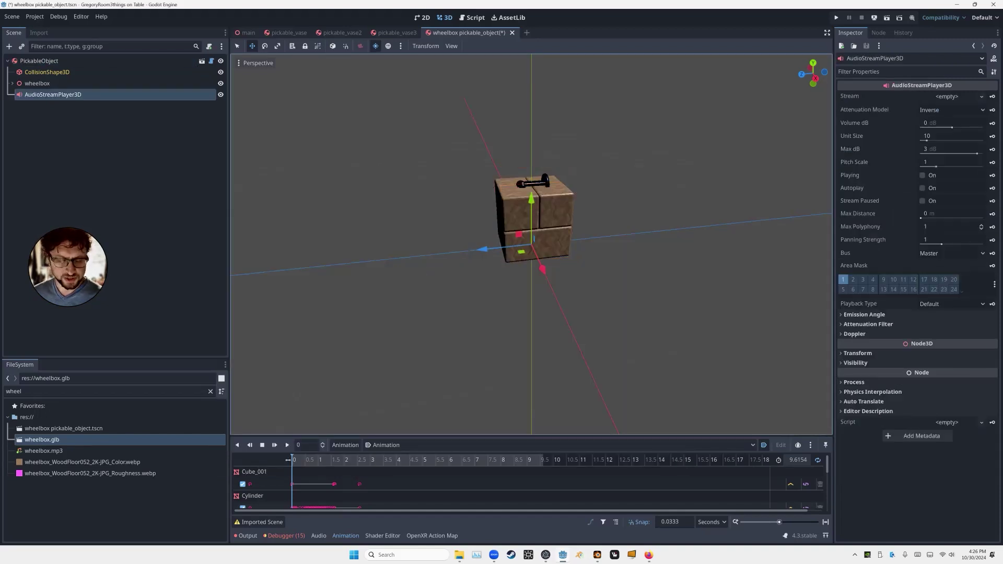
# - Assign wheelbox.mp3 as the AudioStreamPlayer3D's stream, enable Autoplay, and save the wheelbox scene
pyautogui.moveTo(44, 450); pyautogui.dragTo(996, 127)
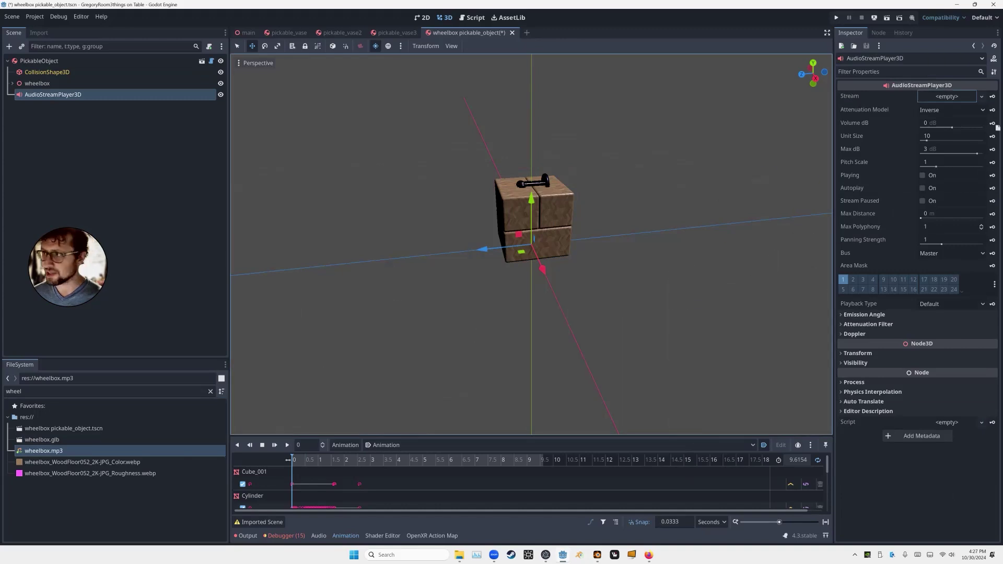
pyautogui.moveTo(944, 96); pyautogui.dragTo(944, 97)
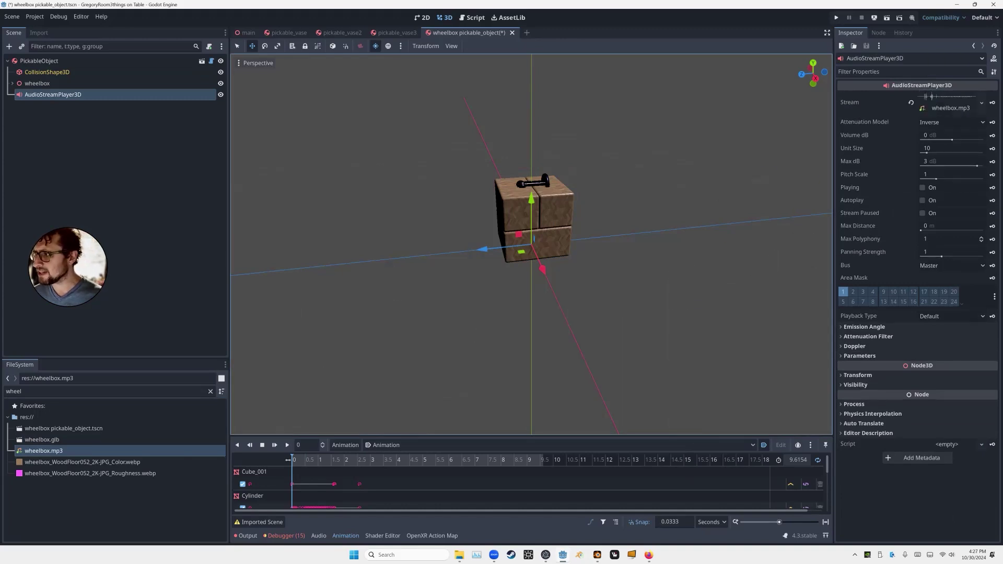
pyautogui.click(922, 200)
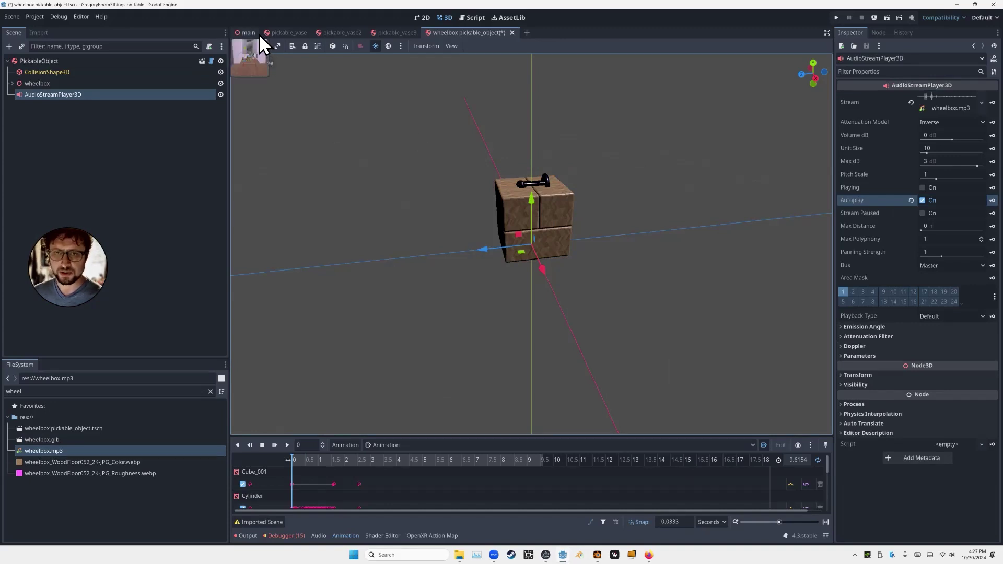
pyautogui.hotkey('ctrl', 's')
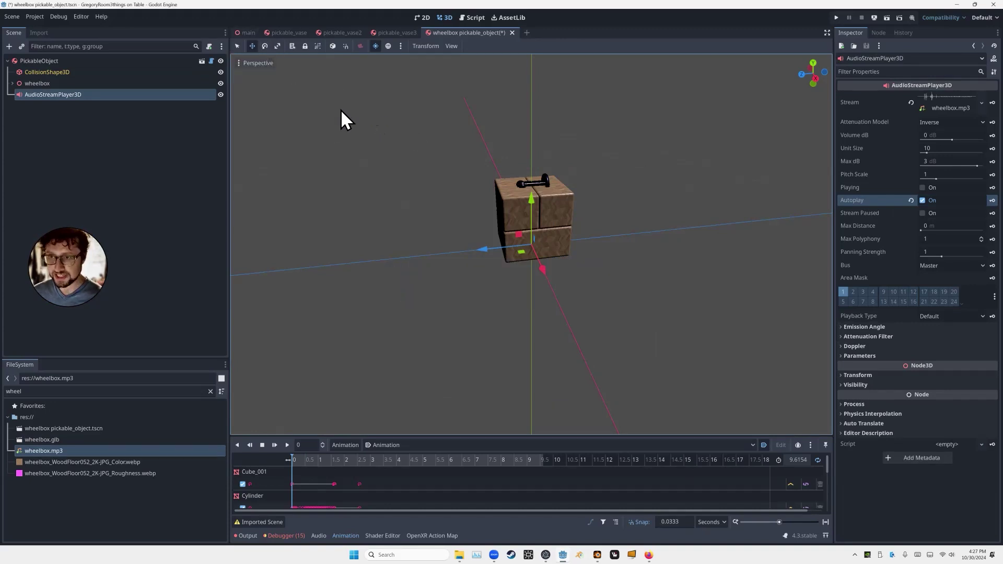
# - Instance wheelbox pickable_object.tscn as a child of Main in the main scene
pyautogui.click(250, 35)
pyautogui.moveTo(531, 244); pyautogui.dragTo(479, 248, button='middle')
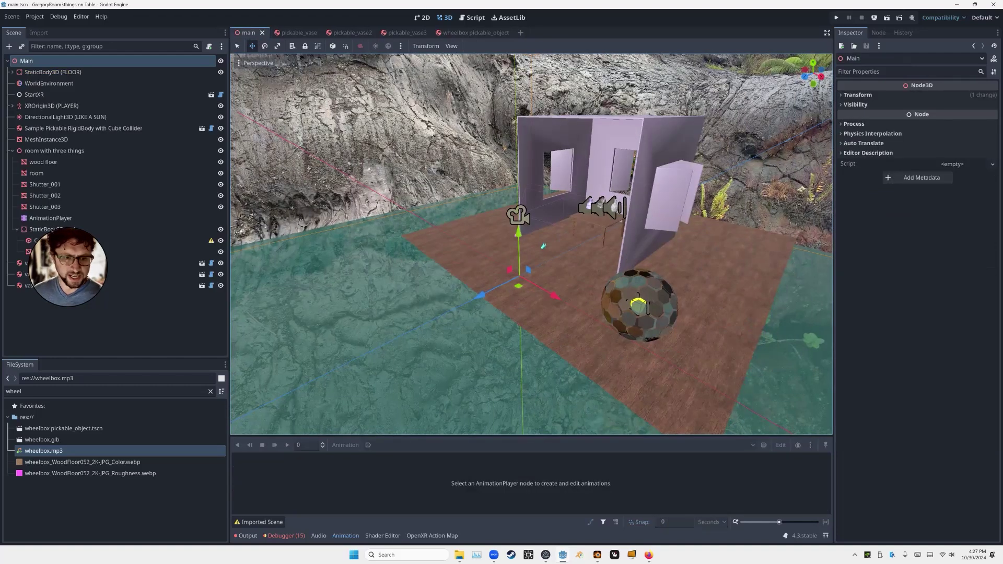
pyautogui.click(63, 428)
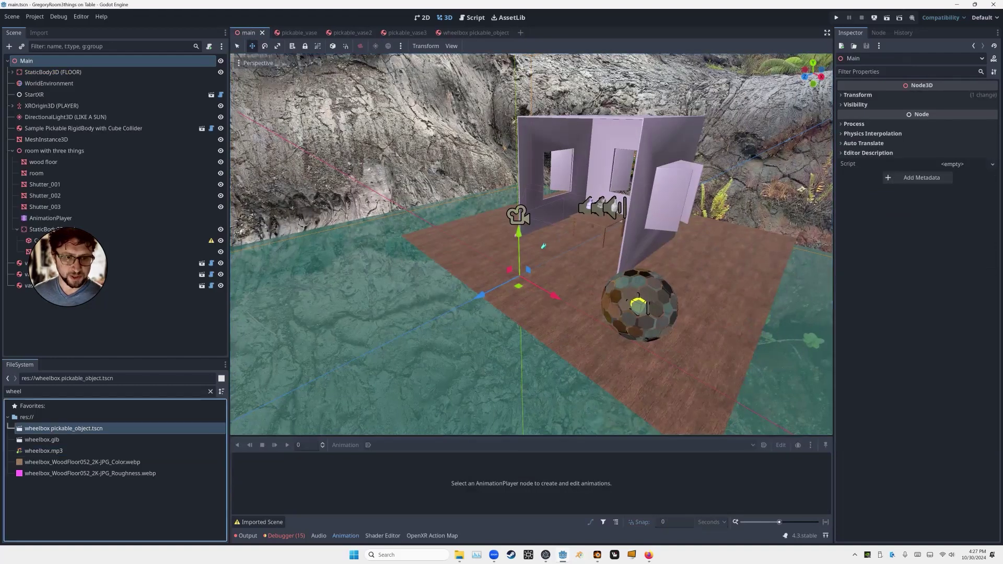
pyautogui.moveTo(63, 428); pyautogui.dragTo(26, 67)
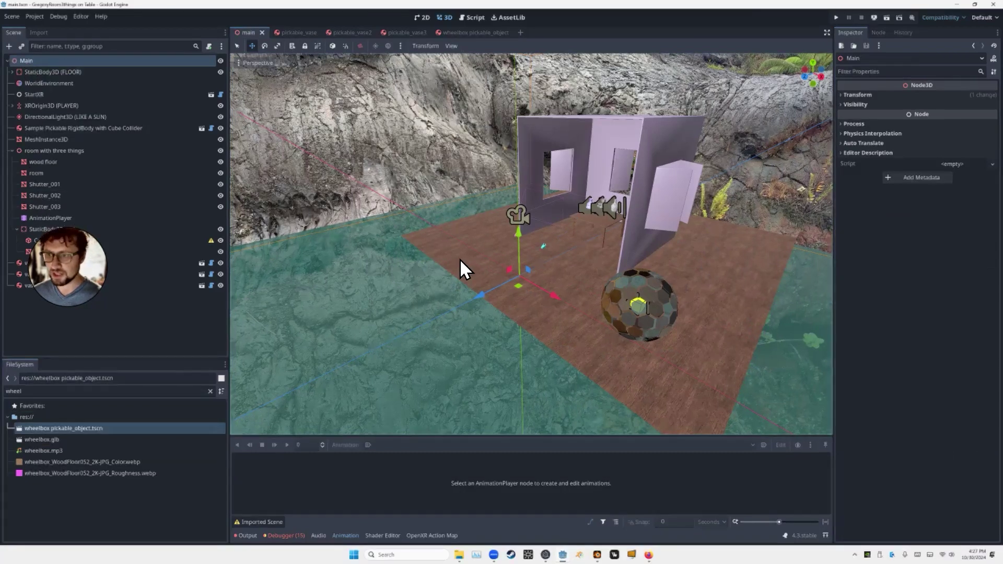
pyautogui.scroll(4, 441, 252)
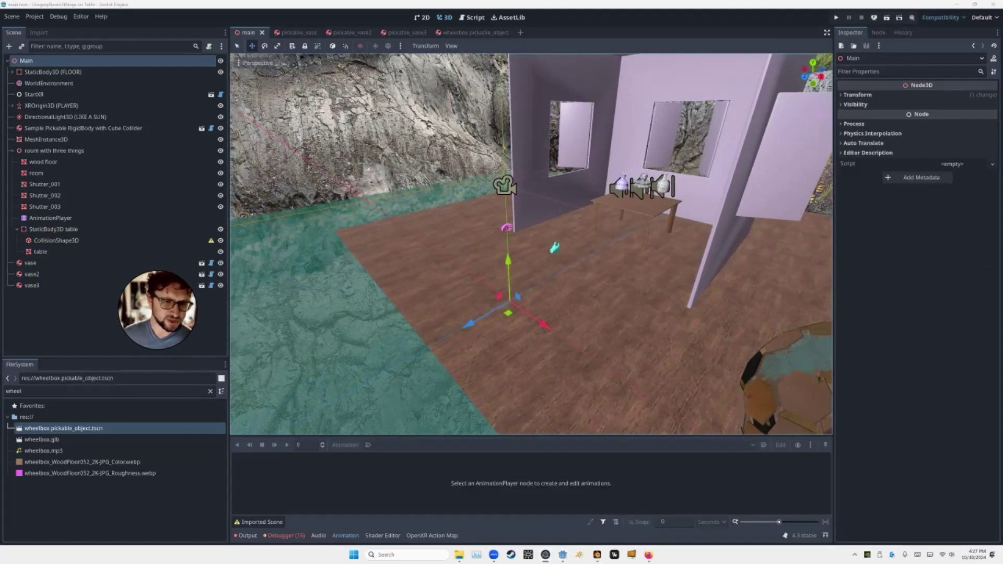
pyautogui.moveTo(63, 427); pyautogui.dragTo(24, 59)
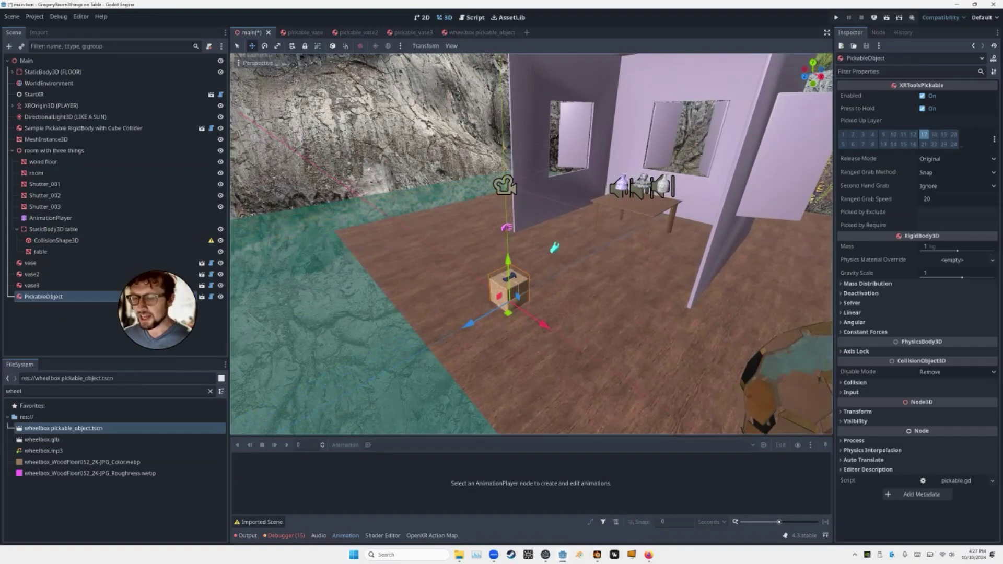
# - Move the wheelbox PickableObject in the negative X direction to the edge of the wood floor, away from the room
pyautogui.moveTo(601, 313); pyautogui.dragTo(694, 316, button='middle')
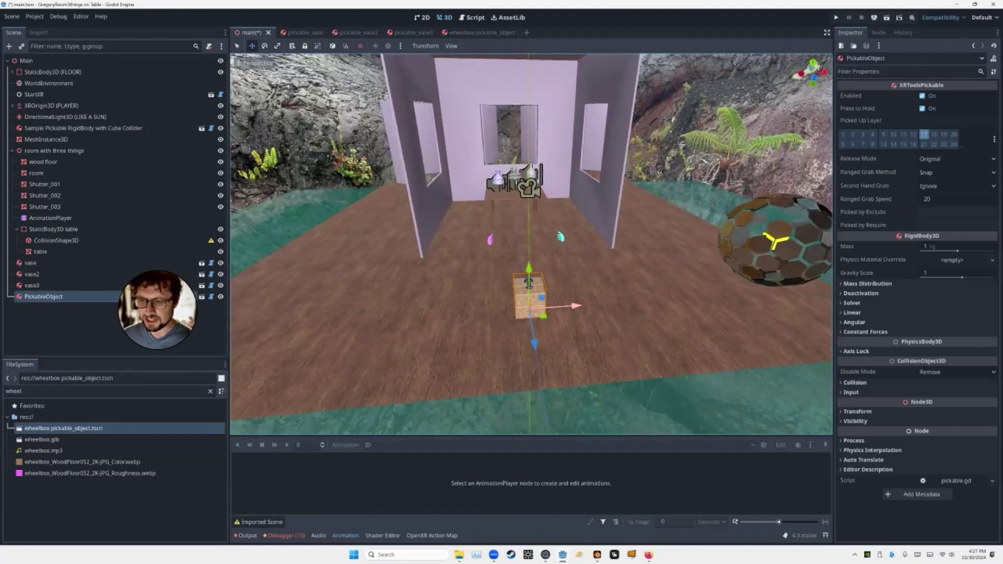
pyautogui.moveTo(575, 306); pyautogui.dragTo(325, 322)
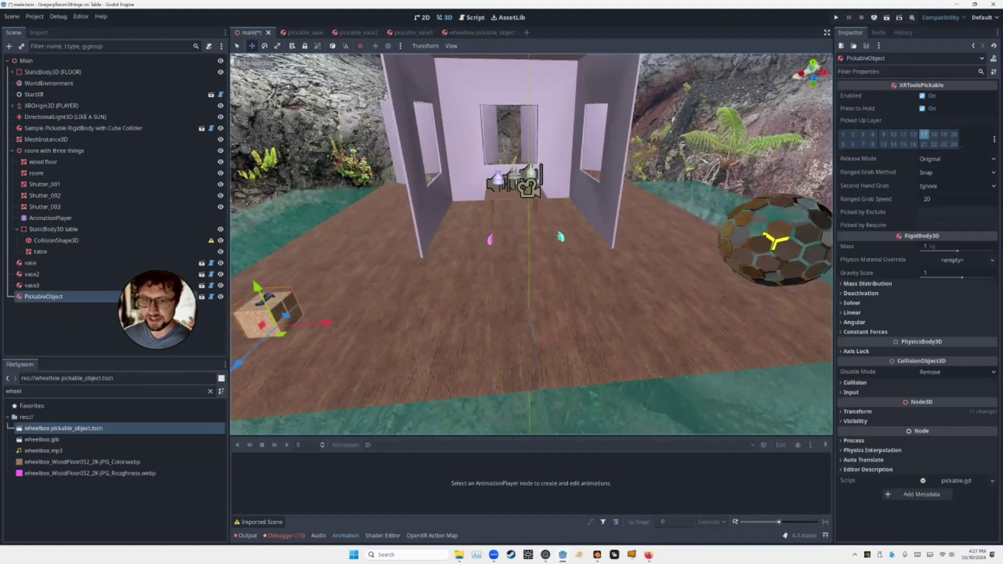
pyautogui.moveTo(522, 261); pyautogui.dragTo(412, 274, button='middle')
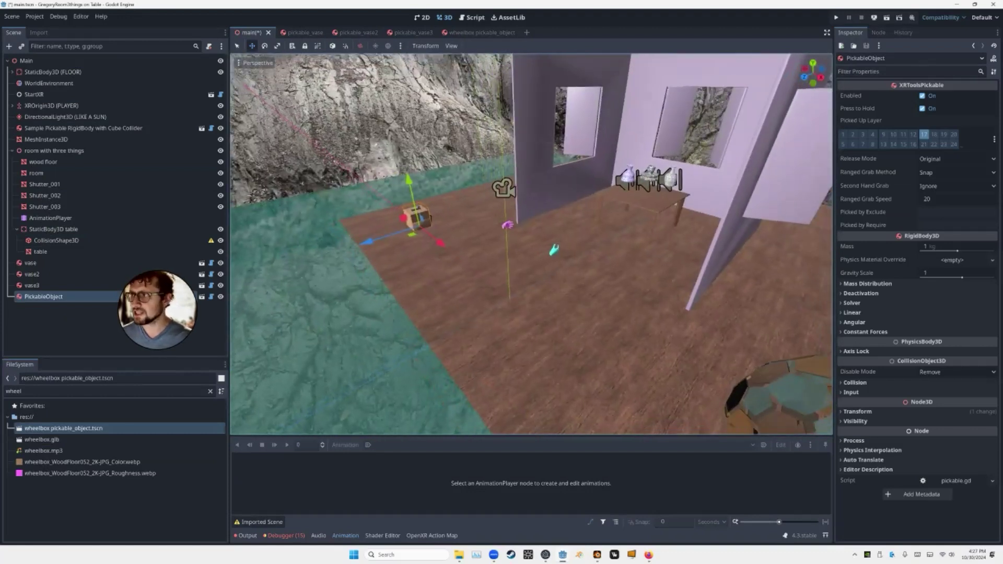
# - Run the project to test the wheelbox in the main scene, dismissing the OpenXR alert, and close the game window
pyautogui.press('F5')
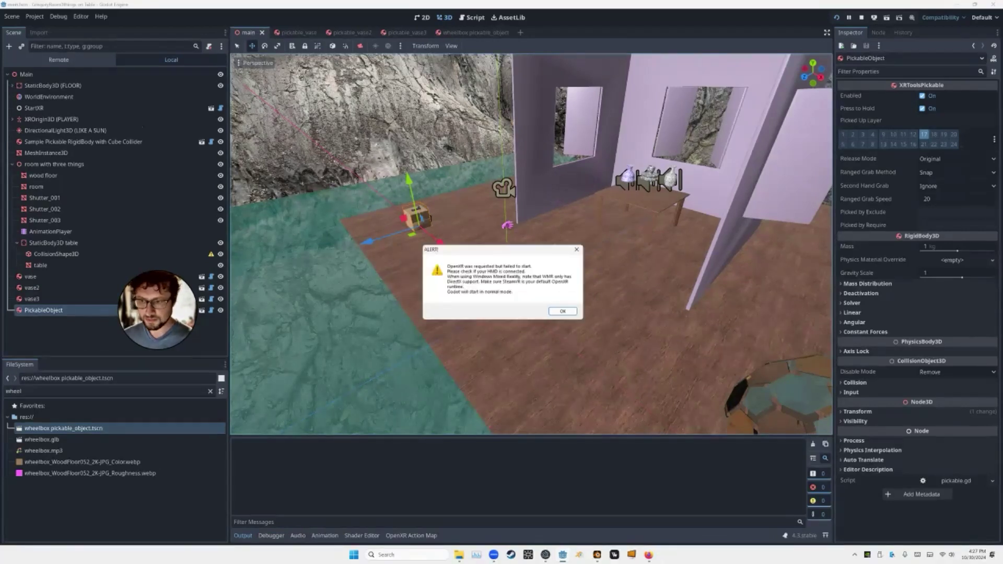
pyautogui.click(563, 310)
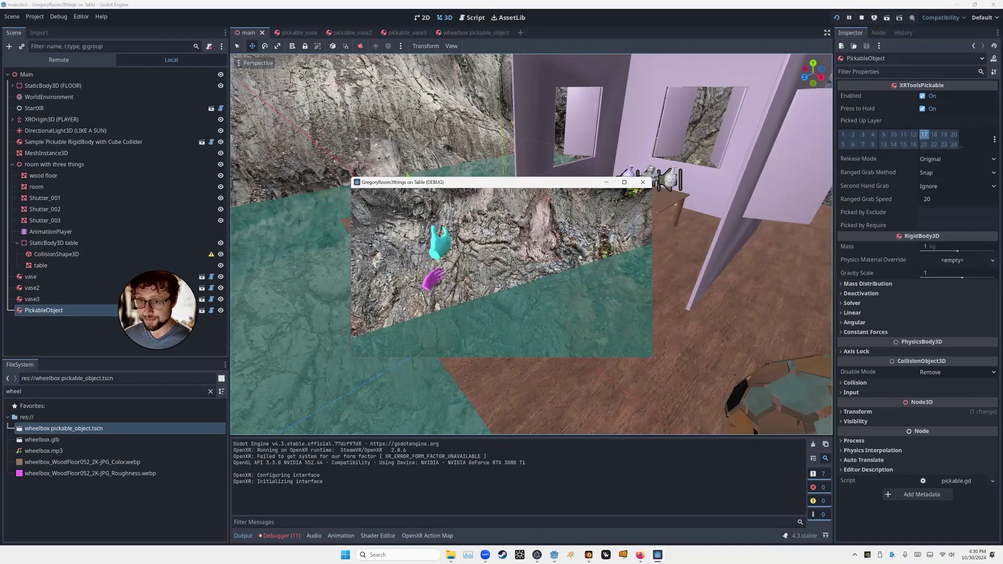
pyautogui.click(642, 182)
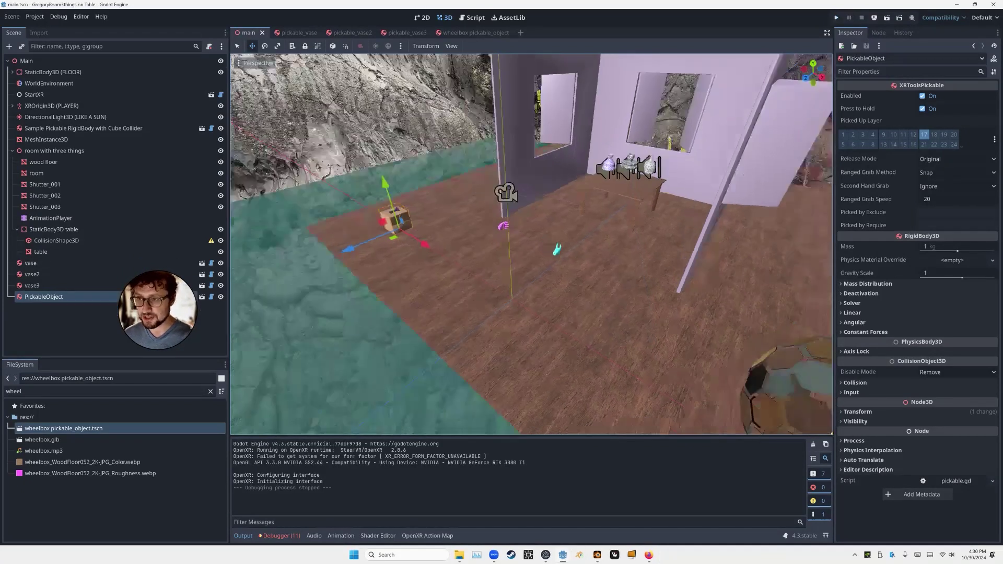
pyautogui.moveTo(531, 244); pyautogui.dragTo(565, 238, button='middle')
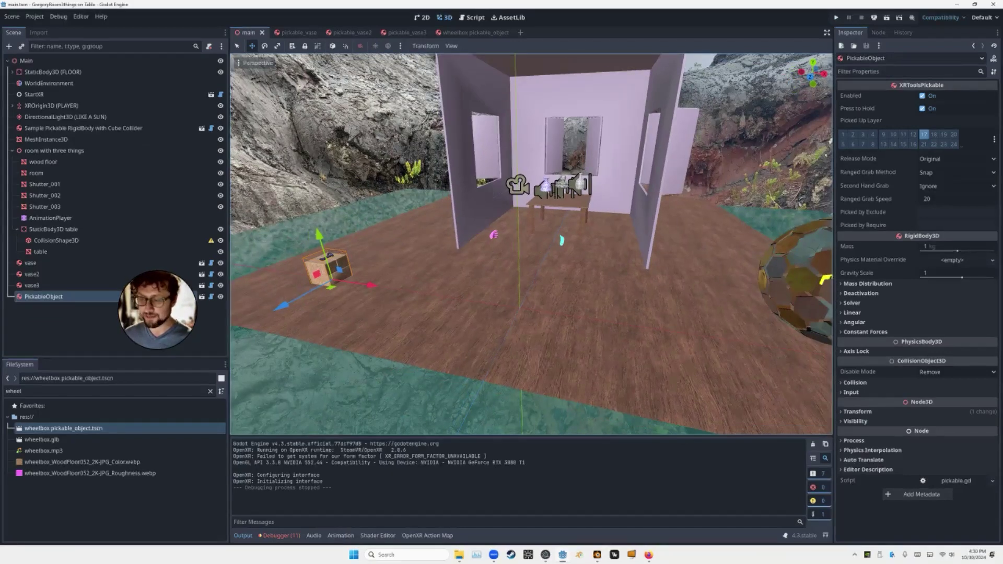
pyautogui.moveTo(565, 237); pyautogui.dragTo(524, 242, button='middle')
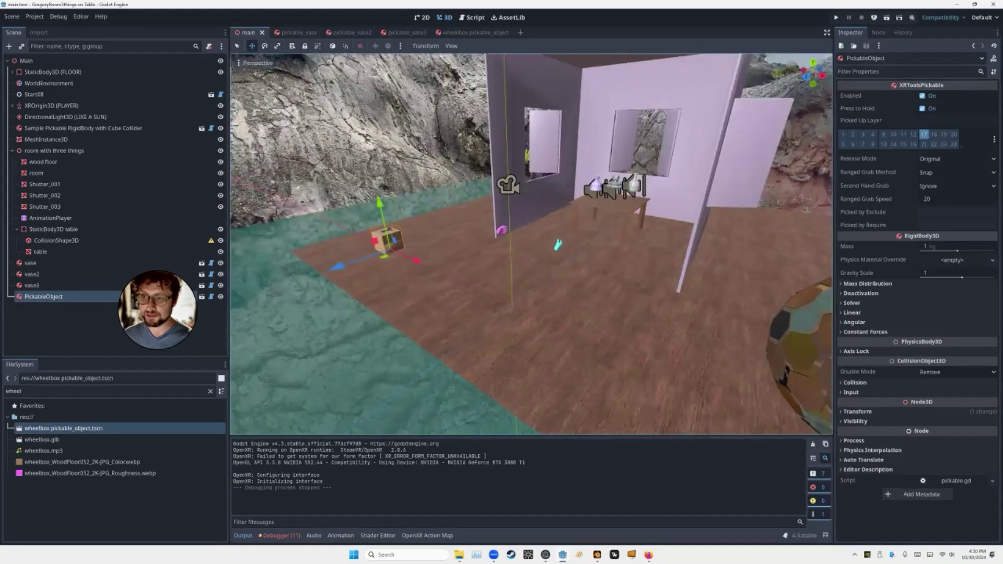
pyautogui.moveTo(464, 249); pyautogui.dragTo(424, 248, button='right')
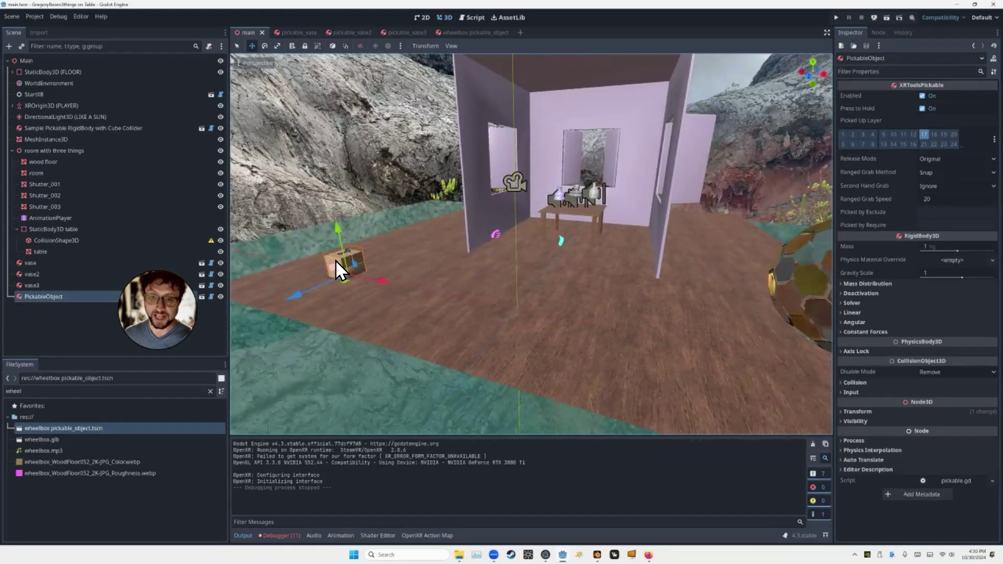
pyautogui.moveTo(335, 261)
pyautogui.mouseDown(button='right')
pyautogui.moveTo(357, 252)
pyautogui.moveTo(335, 261)
pyautogui.mouseUp(button='right')
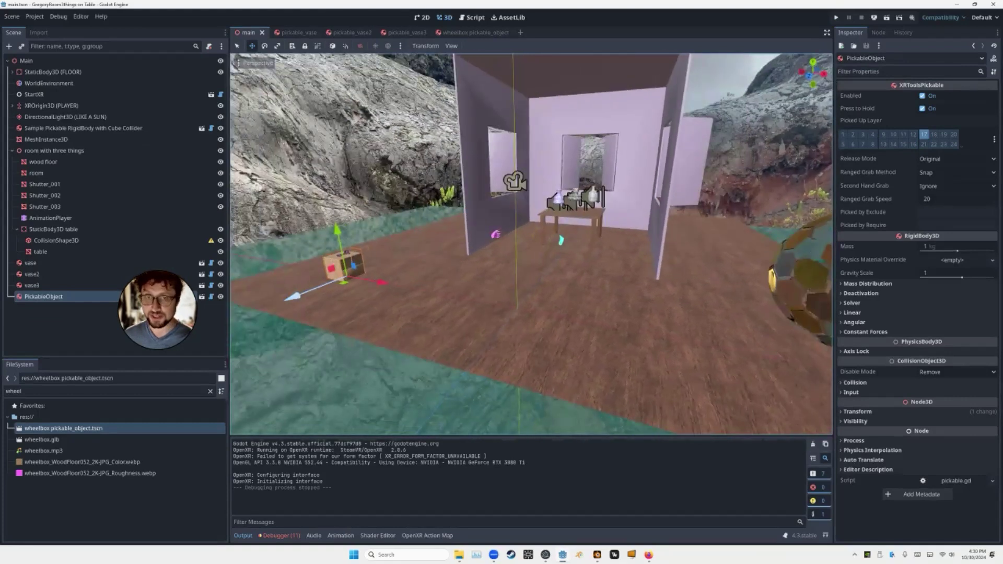